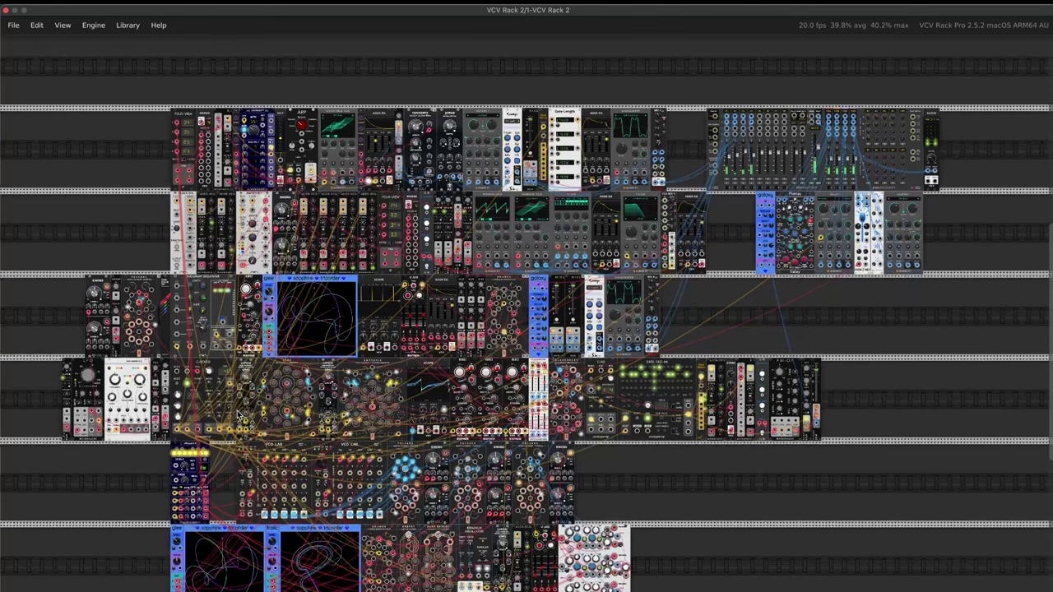
Zoom in on the modules and set cable opacity to 94%, then fade it to about 23%.
{"action": "scroll", "coordinate": [725, 188], "scroll_direction": "up", "scroll_amount": 5}
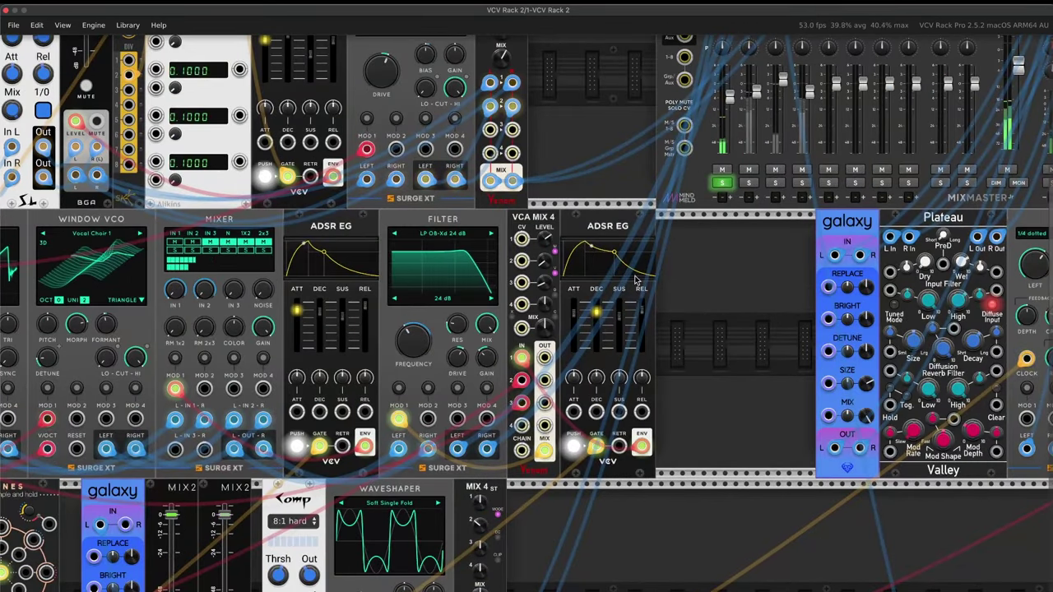
{"action": "scroll", "coordinate": [658, 263], "scroll_direction": "down", "scroll_amount": 4}
{"action": "scroll", "coordinate": [636, 280], "scroll_direction": "down", "scroll_amount": 6}
{"action": "scroll", "coordinate": [475, 303], "scroll_direction": "down", "scroll_amount": 3}
{"action": "scroll", "coordinate": [310, 403], "scroll_direction": "up", "scroll_amount": 6}
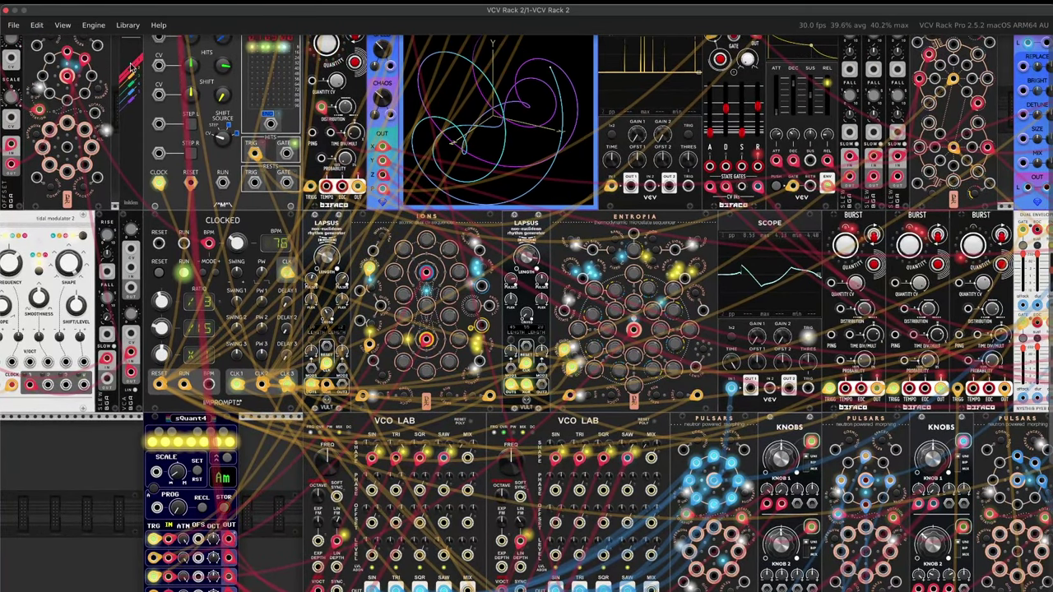
{"action": "left_click", "coordinate": [61, 26]}
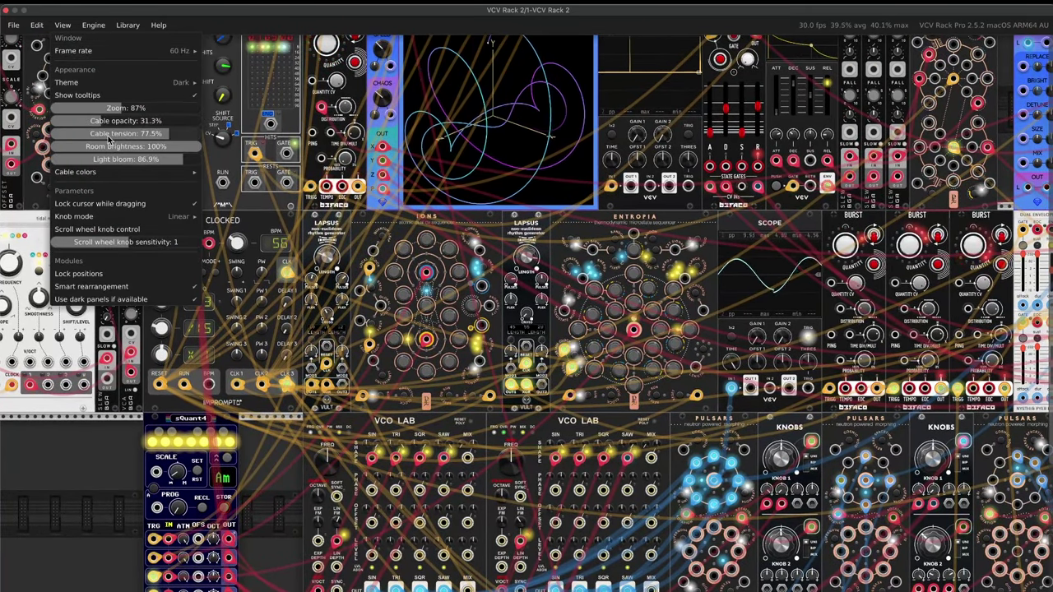
{"action": "left_click_drag", "start_coordinate": [107, 123], "coordinate": [198, 123]}
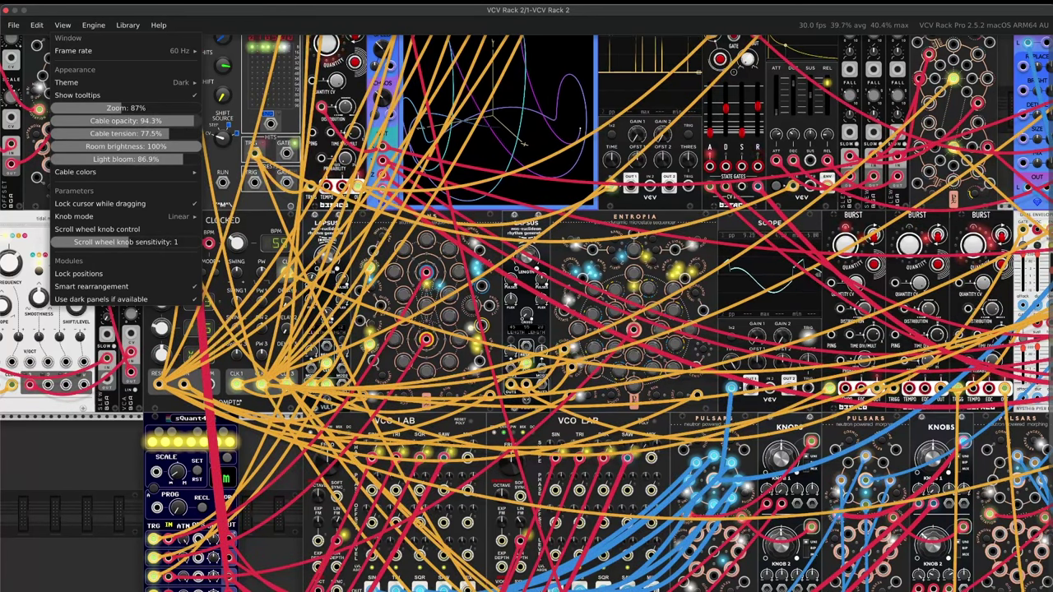
{"action": "left_click_drag", "start_coordinate": [187, 121], "coordinate": [85, 121]}
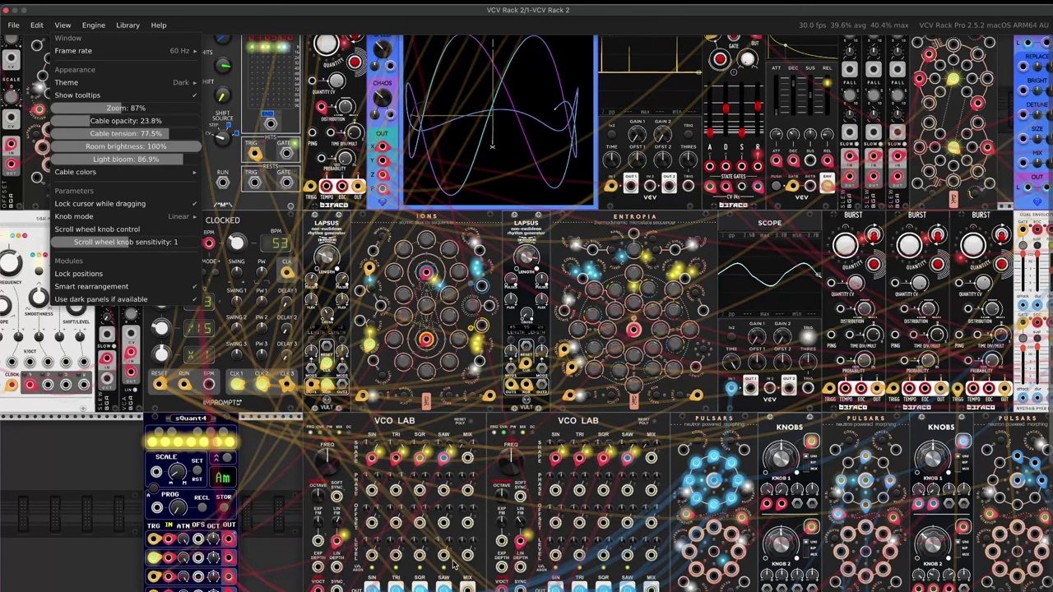
{"action": "left_click", "coordinate": [104, 535]}
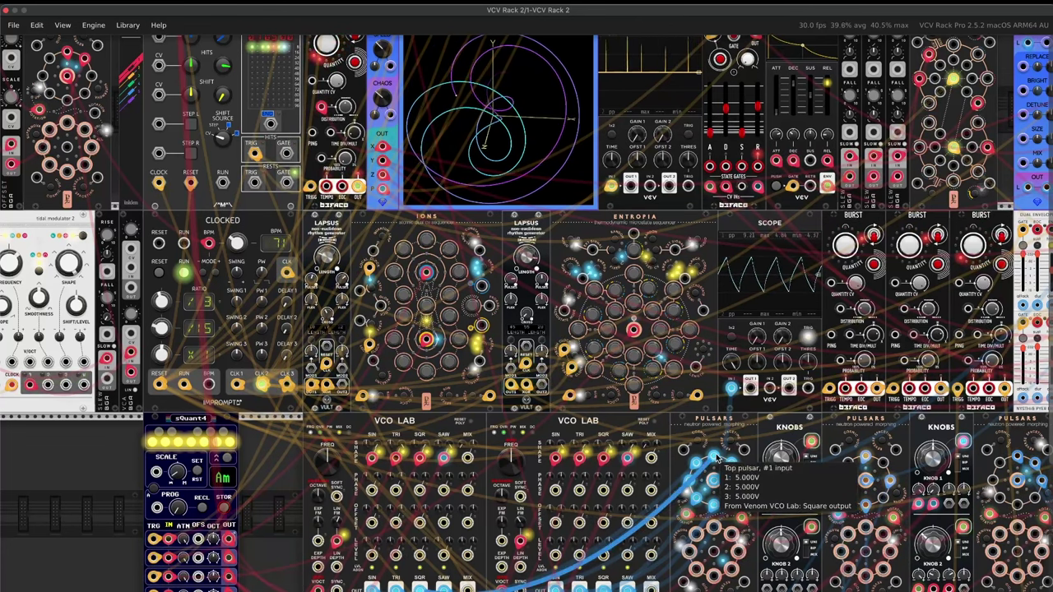
Pan the rack up and left to reveal the VCO LAB, Pulsars and tricorder rows.
{"action": "mouse_move", "coordinate": [737, 498]}
{"action": "left_click_drag", "start_coordinate": [737, 499], "coordinate": [595, 386]}
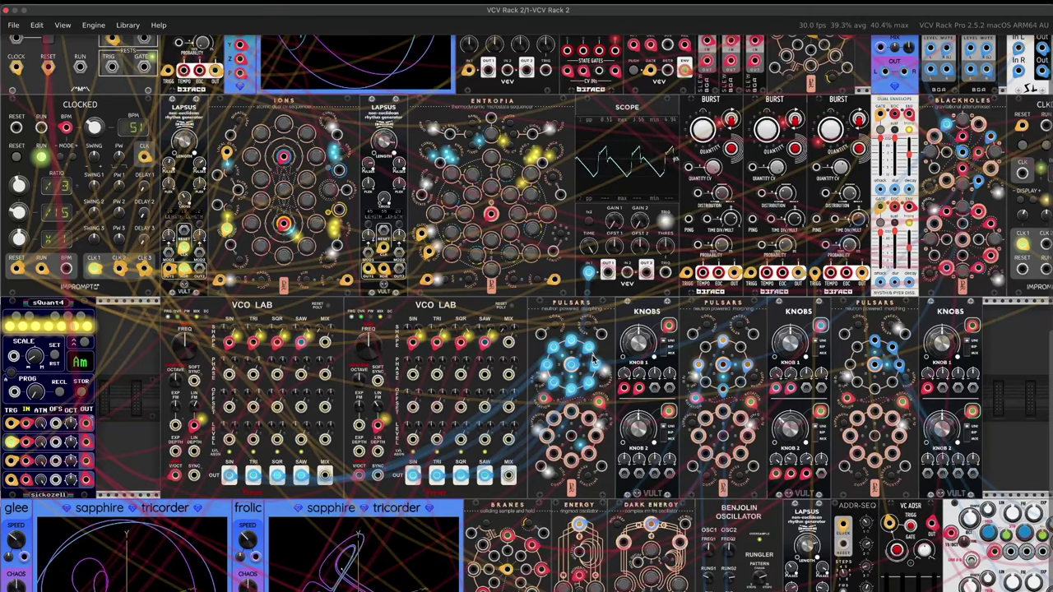
Zoom in on the first VCO LAB oscillator and scroll across to the second.
{"action": "scroll", "coordinate": [576, 391], "scroll_direction": "down", "scroll_amount": 3}
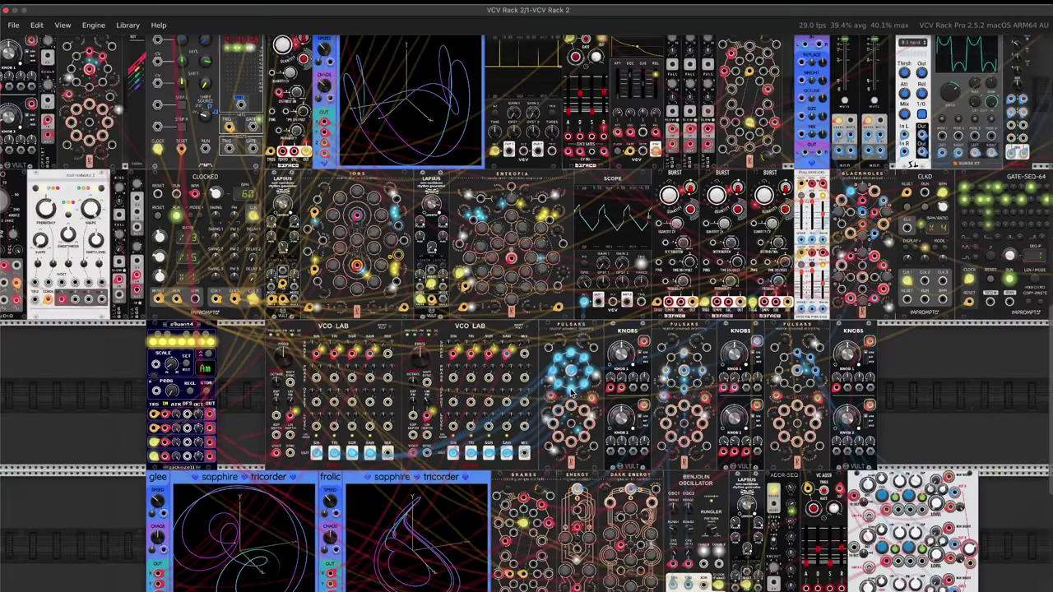
{"action": "scroll", "coordinate": [576, 391], "scroll_direction": "up", "scroll_amount": 6}
{"action": "scroll", "coordinate": [568, 393], "scroll_direction": "up", "scroll_amount": 3}
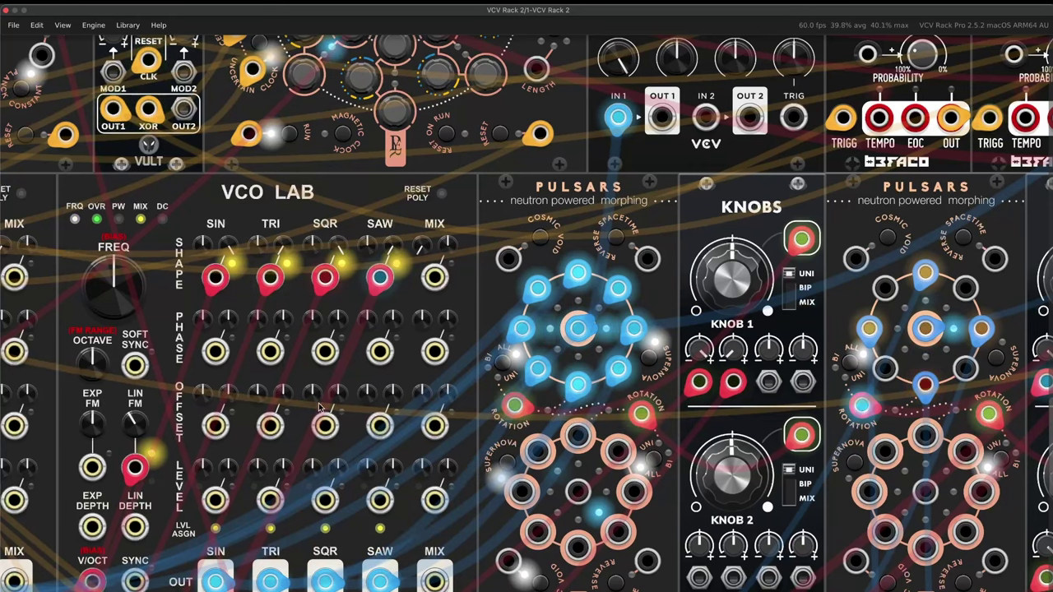
{"action": "scroll", "coordinate": [256, 406], "scroll_direction": "left", "scroll_amount": 8}
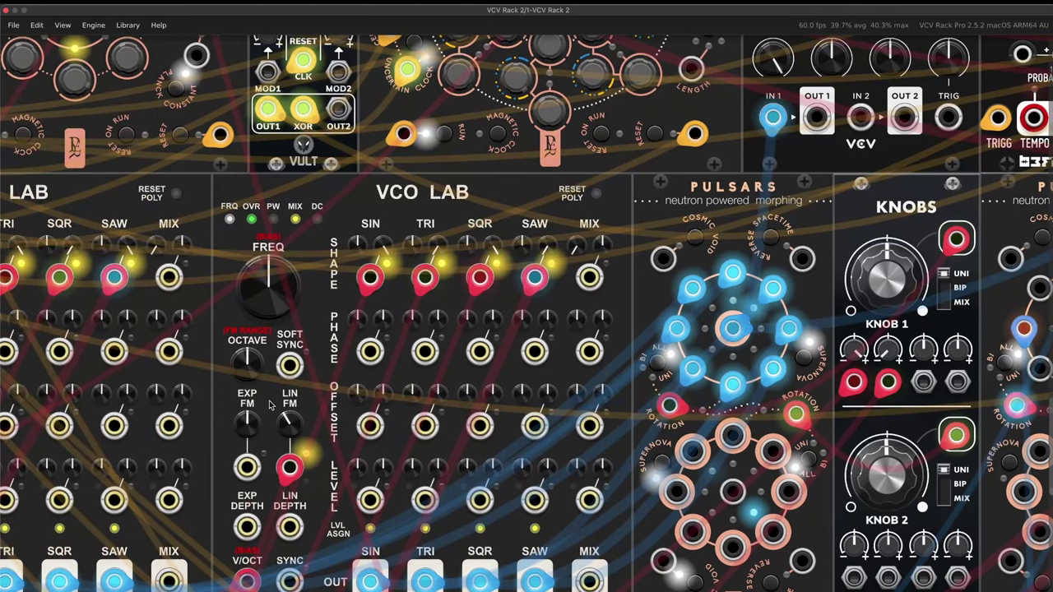
{"action": "scroll", "coordinate": [184, 249], "scroll_direction": "left", "scroll_amount": 2}
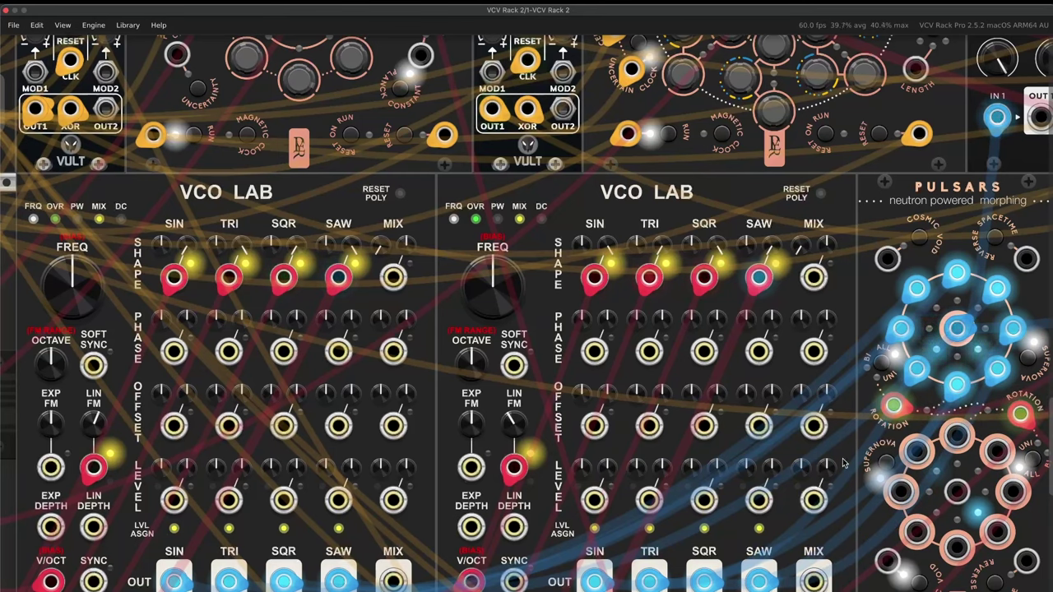
Zoom back out to an overview of the whole rack.
{"action": "scroll", "coordinate": [843, 463], "scroll_direction": "down", "scroll_amount": 2}
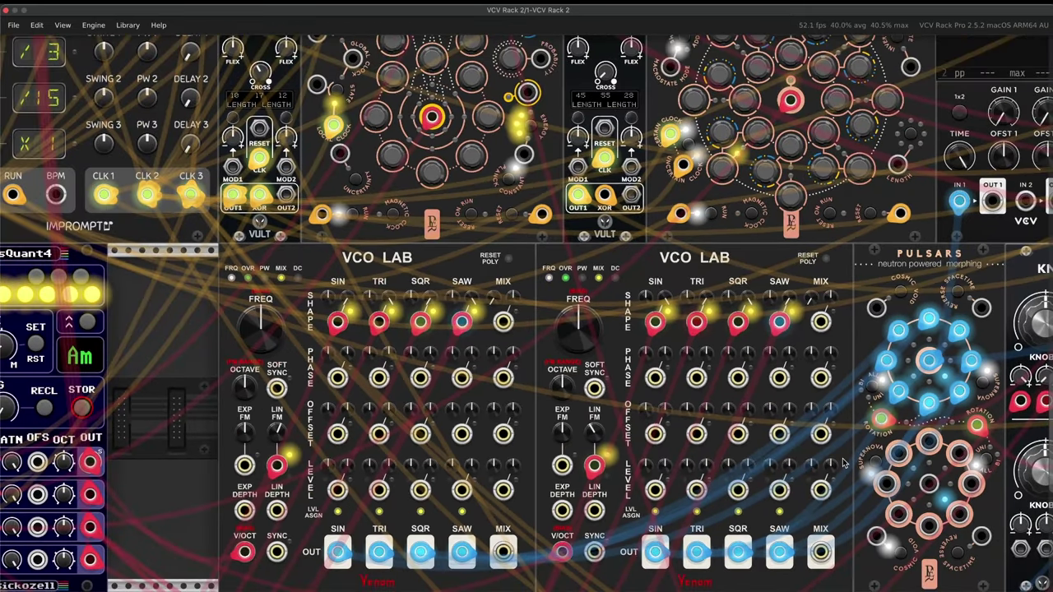
{"action": "scroll", "coordinate": [843, 464], "scroll_direction": "right", "scroll_amount": 5}
{"action": "scroll", "coordinate": [843, 464], "scroll_direction": "down", "scroll_amount": 2}
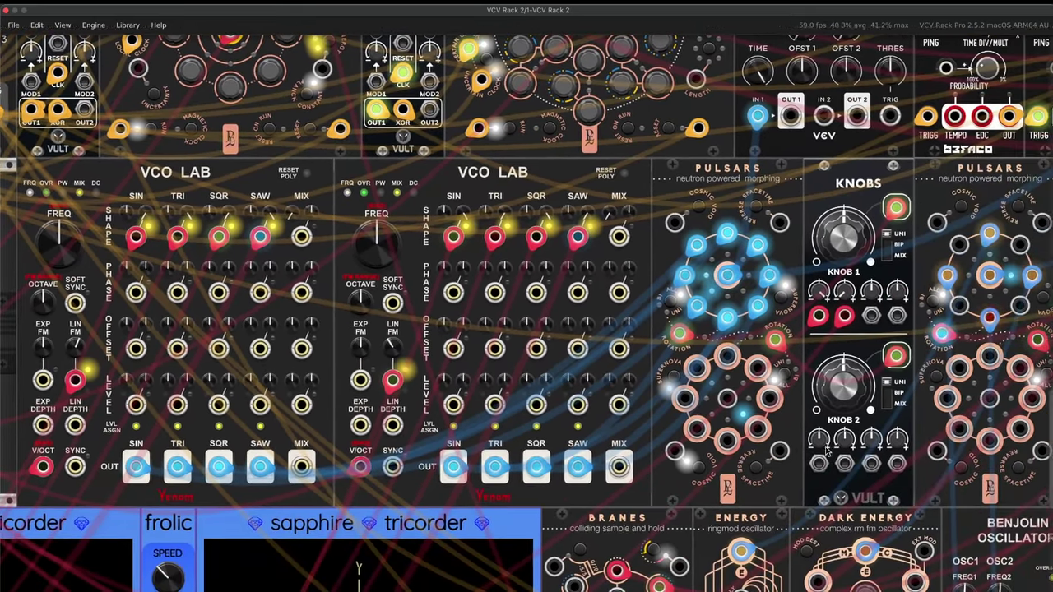
{"action": "scroll", "coordinate": [829, 448], "scroll_direction": "right", "scroll_amount": 1}
{"action": "scroll", "coordinate": [830, 448], "scroll_direction": "down", "scroll_amount": 3}
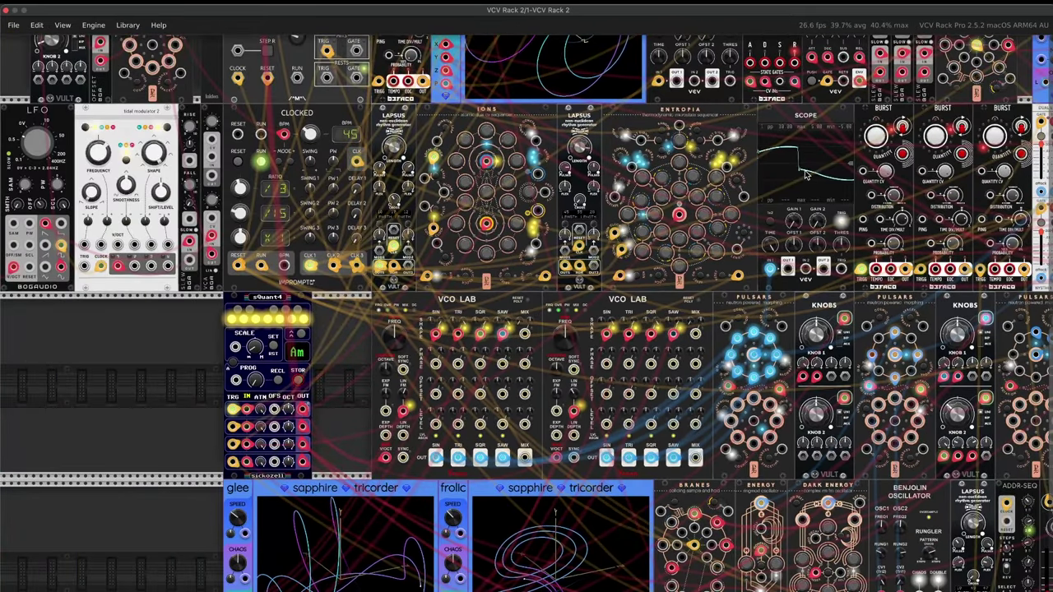
Move the Scope's IN 1 cable to a jack near Entropia's outputs.
{"action": "scroll", "coordinate": [806, 175], "scroll_direction": "down", "scroll_amount": 3}
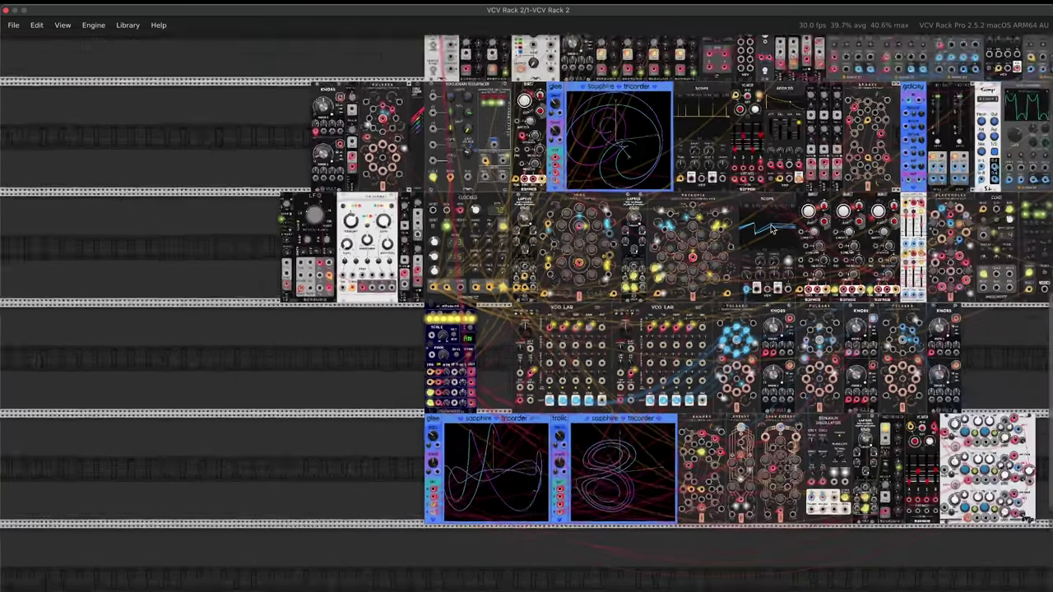
{"action": "scroll", "coordinate": [772, 229], "scroll_direction": "up", "scroll_amount": 5}
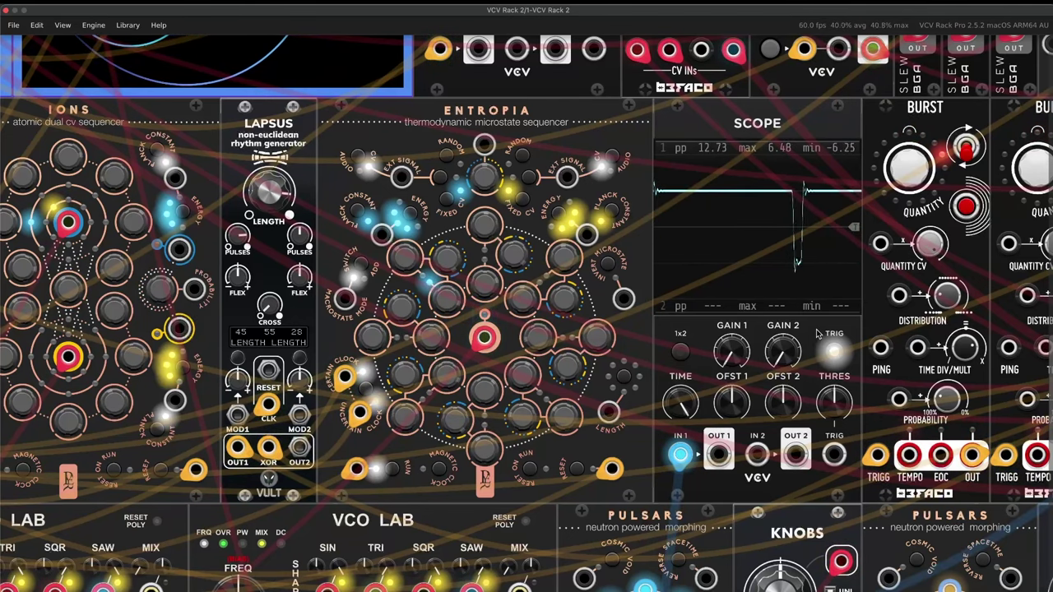
{"action": "mouse_move", "coordinate": [679, 455]}
{"action": "left_mouse_down"}
{"action": "mouse_move", "coordinate": [705, 591]}
{"action": "mouse_move", "coordinate": [586, 467]}
{"action": "left_mouse_up"}
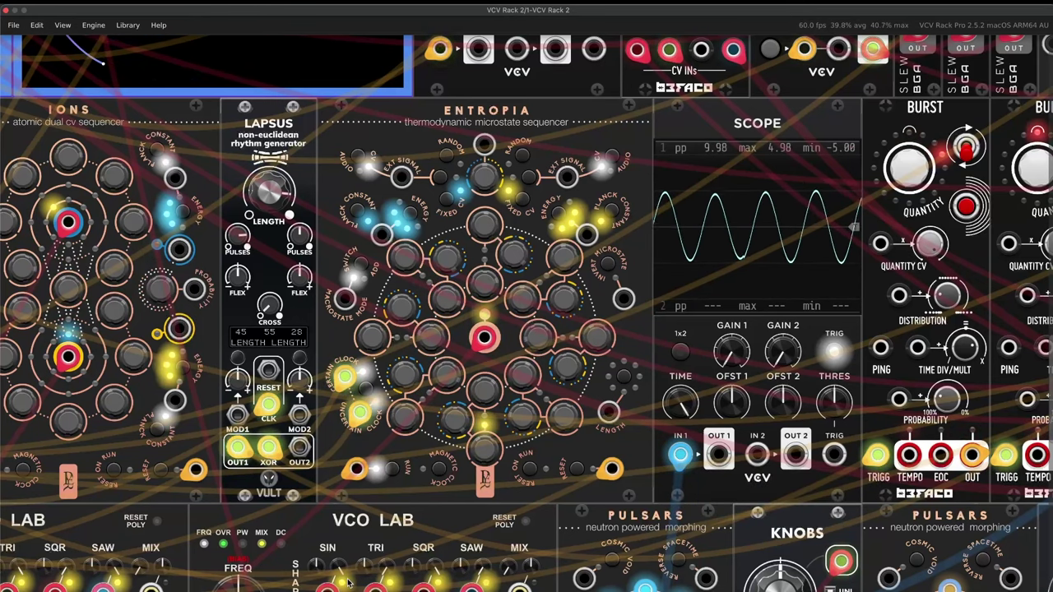
{"action": "scroll", "coordinate": [442, 498], "scroll_direction": "down", "scroll_amount": 3}
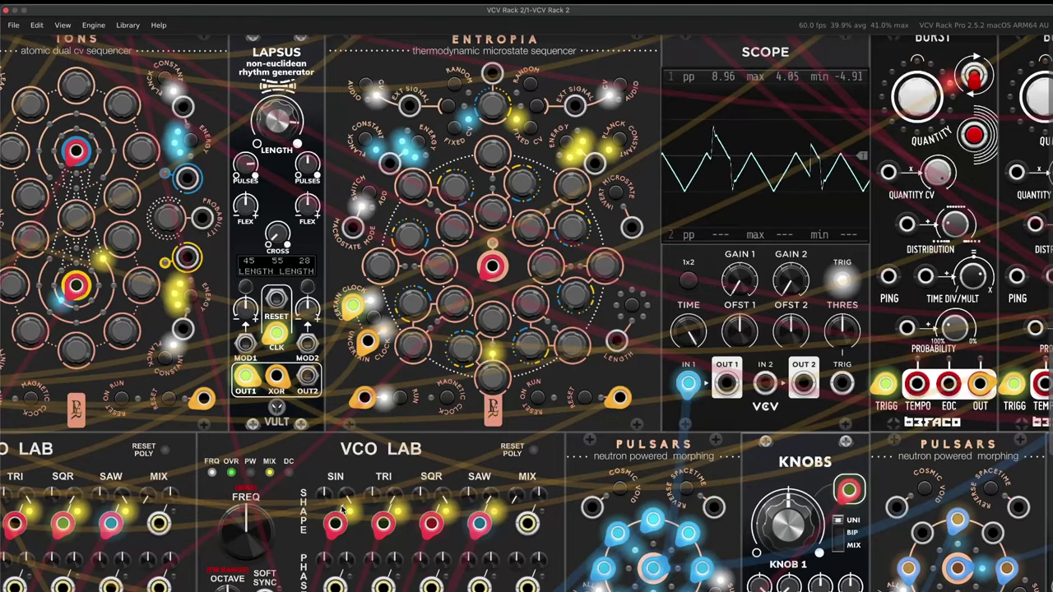
{"action": "scroll", "coordinate": [342, 508], "scroll_direction": "down", "scroll_amount": 3}
{"action": "scroll", "coordinate": [343, 508], "scroll_direction": "left", "scroll_amount": 3}
Scroll down to the Sapphire Tricorder row showing the glee and frolic displays.
{"action": "scroll", "coordinate": [364, 522], "scroll_direction": "down", "scroll_amount": 10}
{"action": "scroll", "coordinate": [364, 523], "scroll_direction": "left", "scroll_amount": 5}
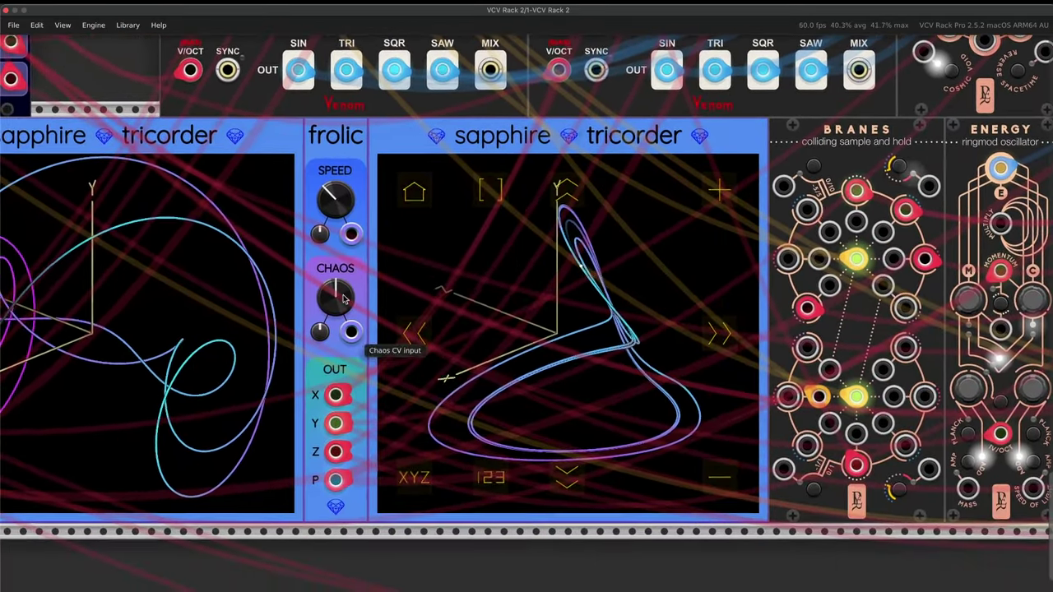
{"action": "scroll", "coordinate": [508, 171], "scroll_direction": "left", "scroll_amount": 6}
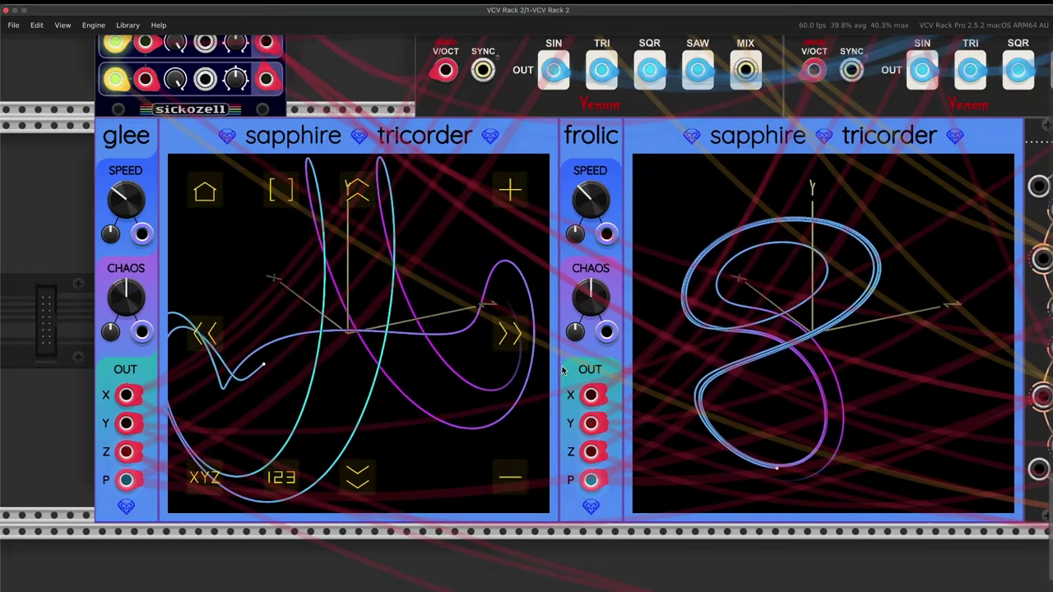
{"action": "mouse_move", "coordinate": [701, 333]}
{"action": "scroll", "coordinate": [703, 328], "scroll_direction": "right", "scroll_amount": 3}
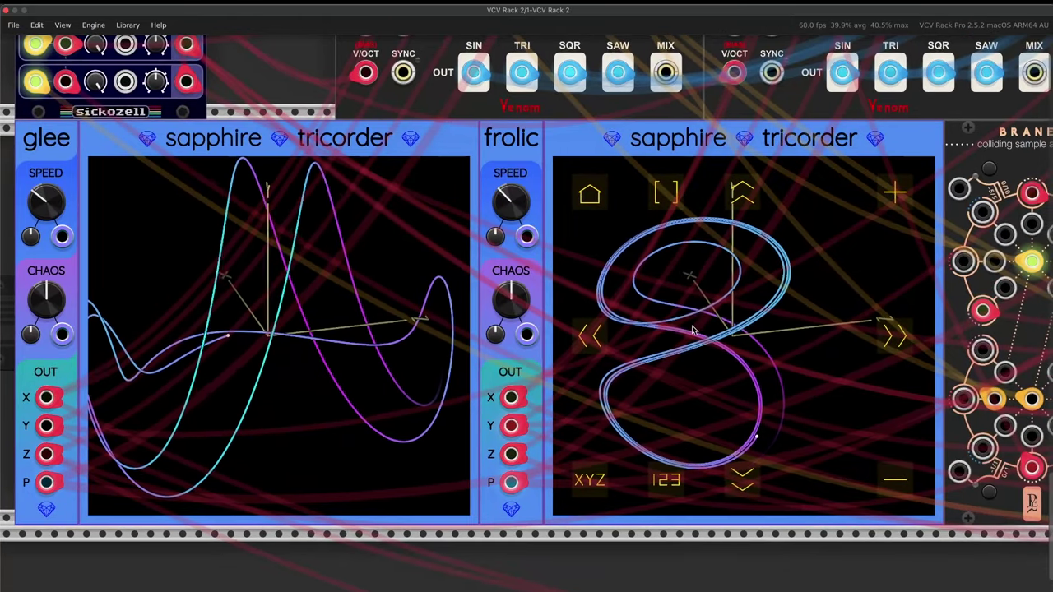
Scroll back up to the Ions, Entropia and Scope row.
{"action": "scroll", "coordinate": [591, 327], "scroll_direction": "down", "scroll_amount": 2}
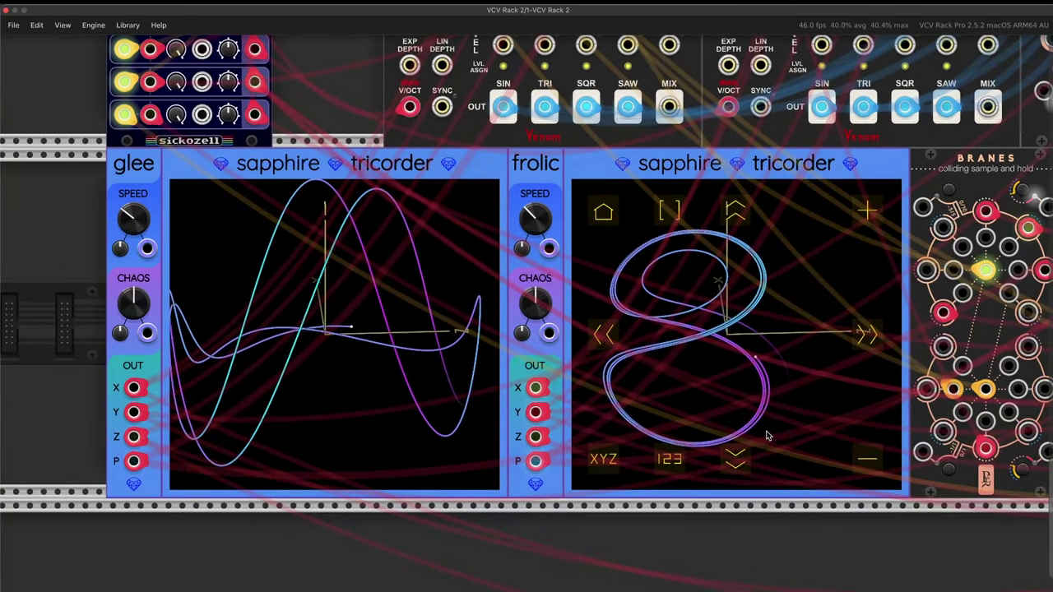
{"action": "scroll", "coordinate": [769, 424], "scroll_direction": "down", "scroll_amount": 2}
{"action": "scroll", "coordinate": [731, 377], "scroll_direction": "left", "scroll_amount": 2}
{"action": "scroll", "coordinate": [730, 377], "scroll_direction": "down", "scroll_amount": 2}
{"action": "scroll", "coordinate": [675, 288], "scroll_direction": "up", "scroll_amount": 1}
{"action": "scroll", "coordinate": [642, 230], "scroll_direction": "right", "scroll_amount": 3}
{"action": "scroll", "coordinate": [619, 194], "scroll_direction": "up", "scroll_amount": 3}
{"action": "scroll", "coordinate": [581, 298], "scroll_direction": "up", "scroll_amount": 1}
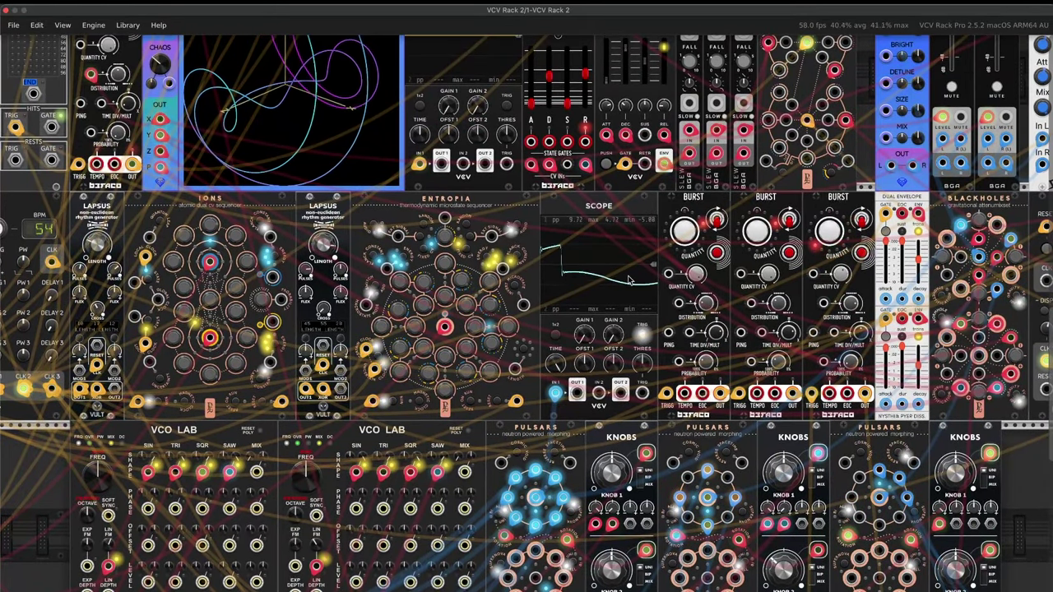
{"action": "scroll", "coordinate": [625, 280], "scroll_direction": "right", "scroll_amount": 2}
{"action": "scroll", "coordinate": [576, 280], "scroll_direction": "right", "scroll_amount": 1}
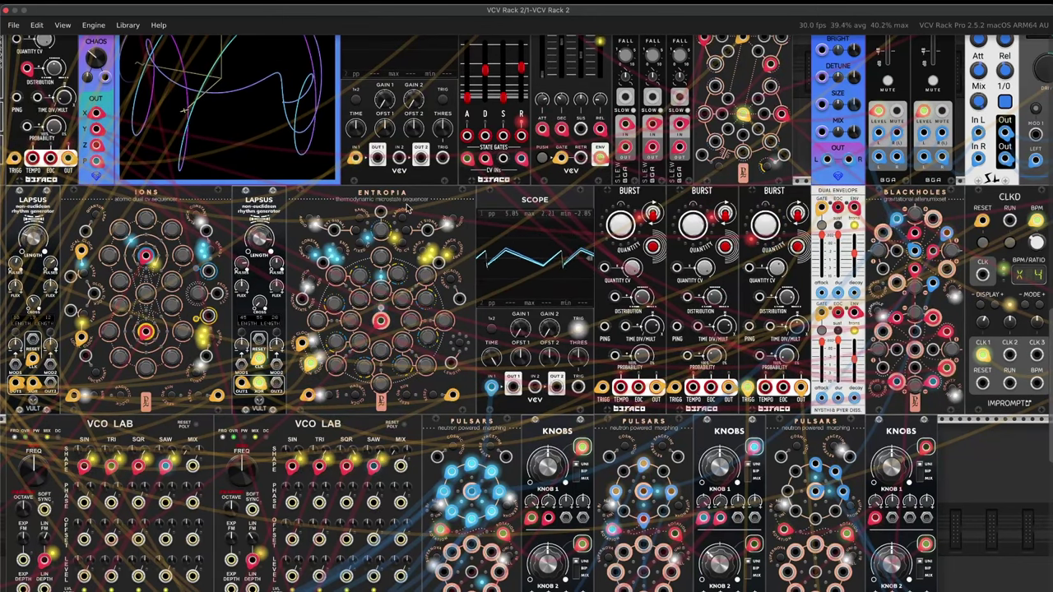
{"action": "mouse_move", "coordinate": [401, 307]}
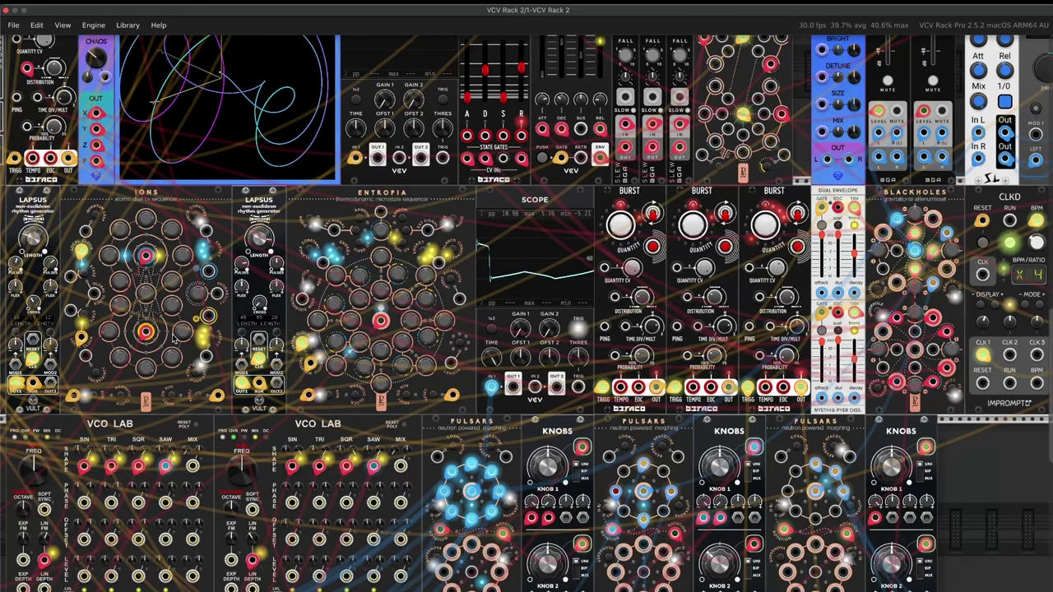
{"action": "mouse_move", "coordinate": [170, 235]}
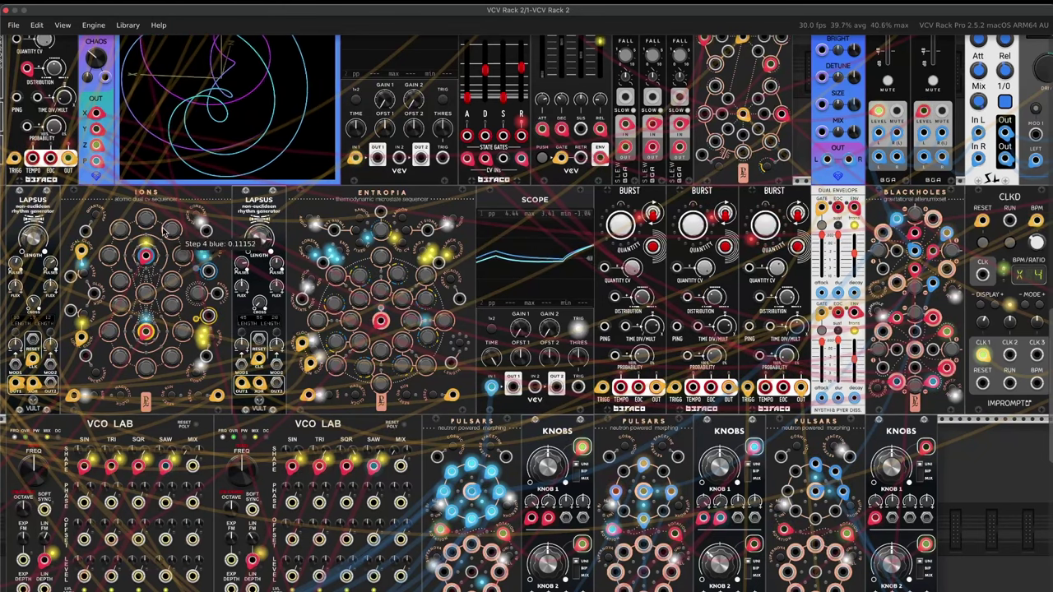
{"action": "mouse_move", "coordinate": [120, 308]}
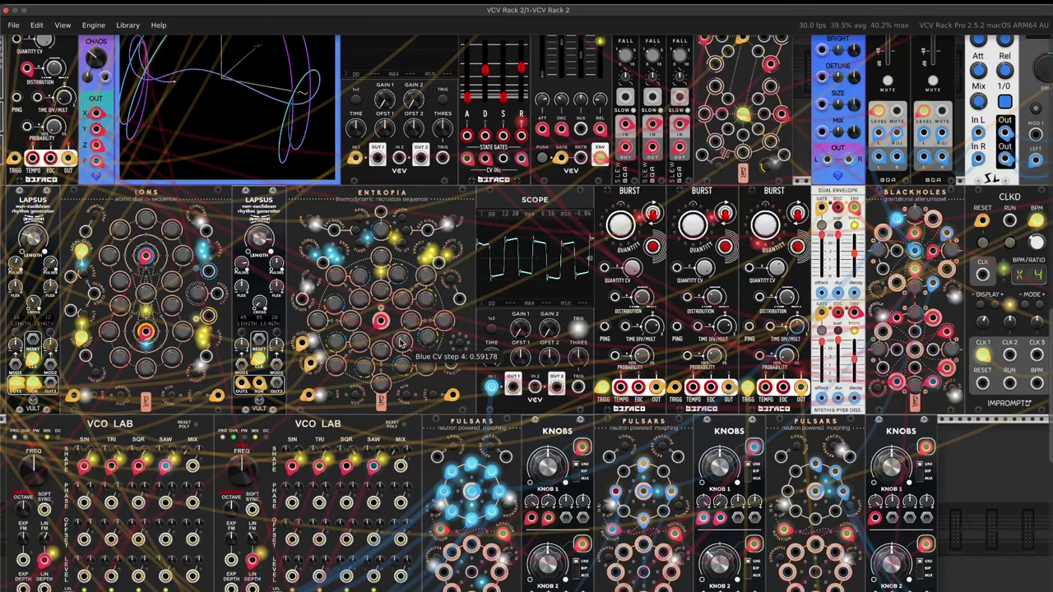
{"action": "mouse_move", "coordinate": [339, 313]}
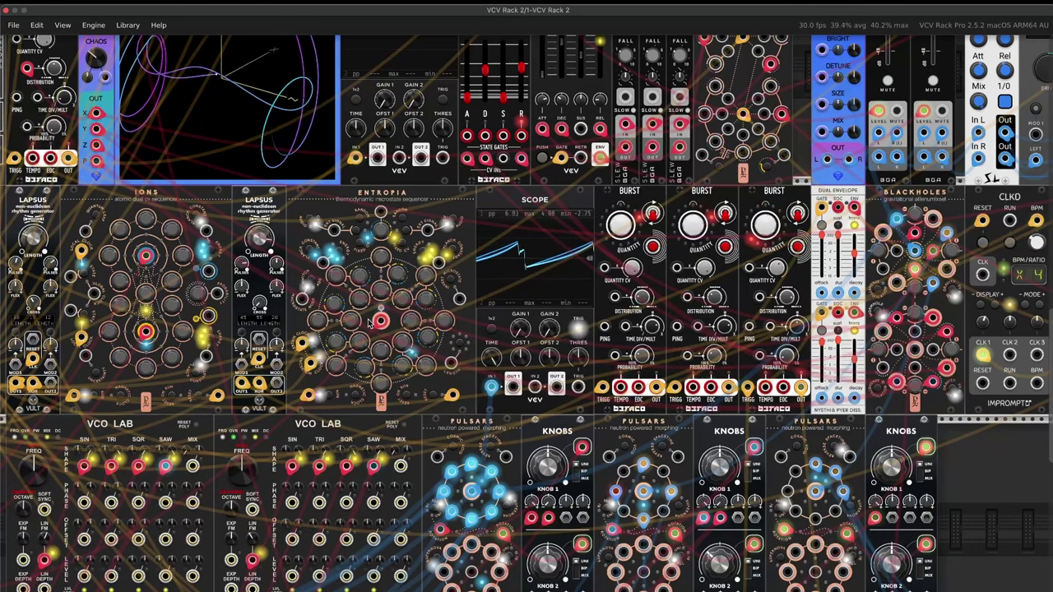
{"action": "mouse_move", "coordinate": [399, 350]}
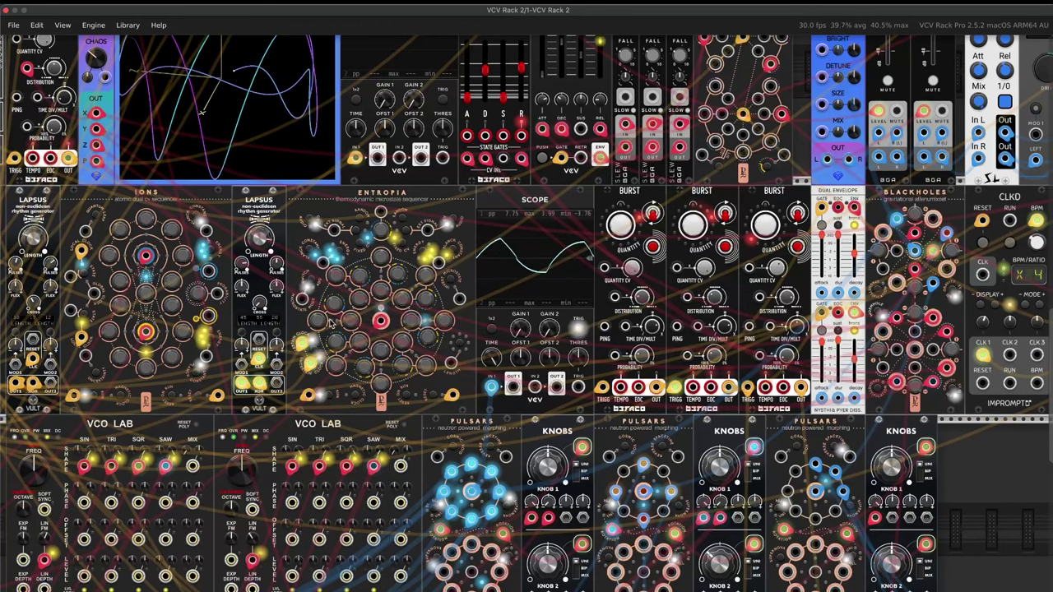
Pan across the rack past the CLKD clock and GATE-SEQ-64 sequencer.
{"action": "scroll", "coordinate": [333, 320], "scroll_direction": "left", "scroll_amount": 5}
{"action": "scroll", "coordinate": [332, 321], "scroll_direction": "down", "scroll_amount": 3}
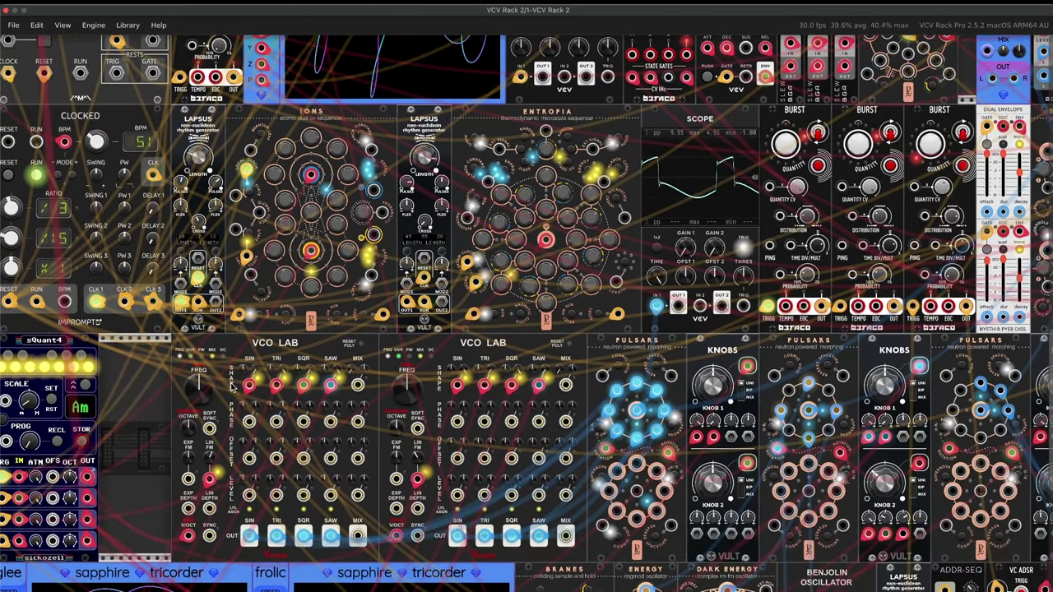
{"action": "scroll", "coordinate": [233, 385], "scroll_direction": "left", "scroll_amount": 2}
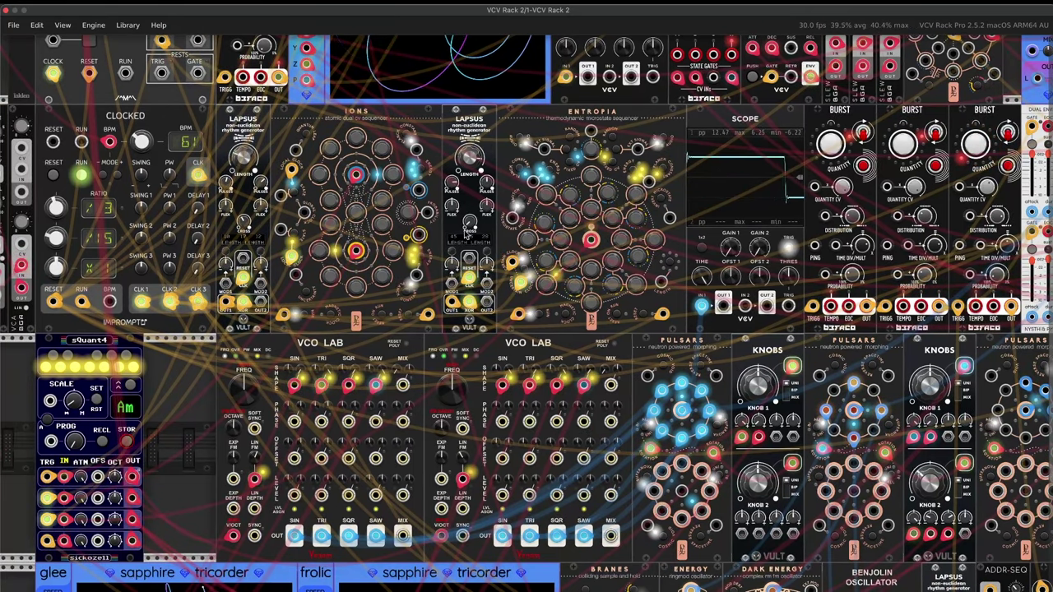
{"action": "mouse_move", "coordinate": [549, 224]}
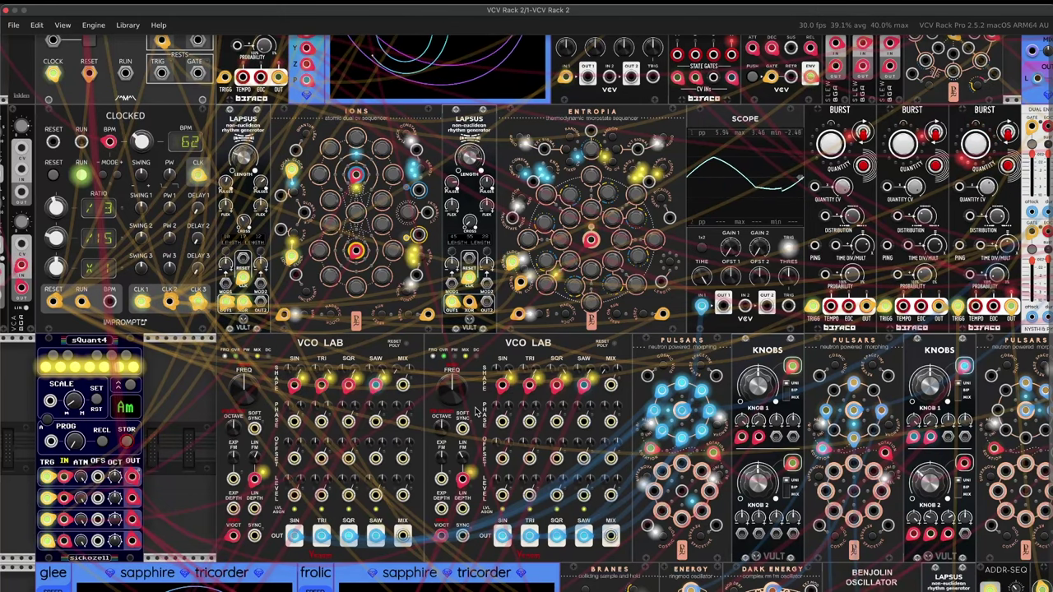
{"action": "scroll", "coordinate": [553, 405], "scroll_direction": "right", "scroll_amount": 5}
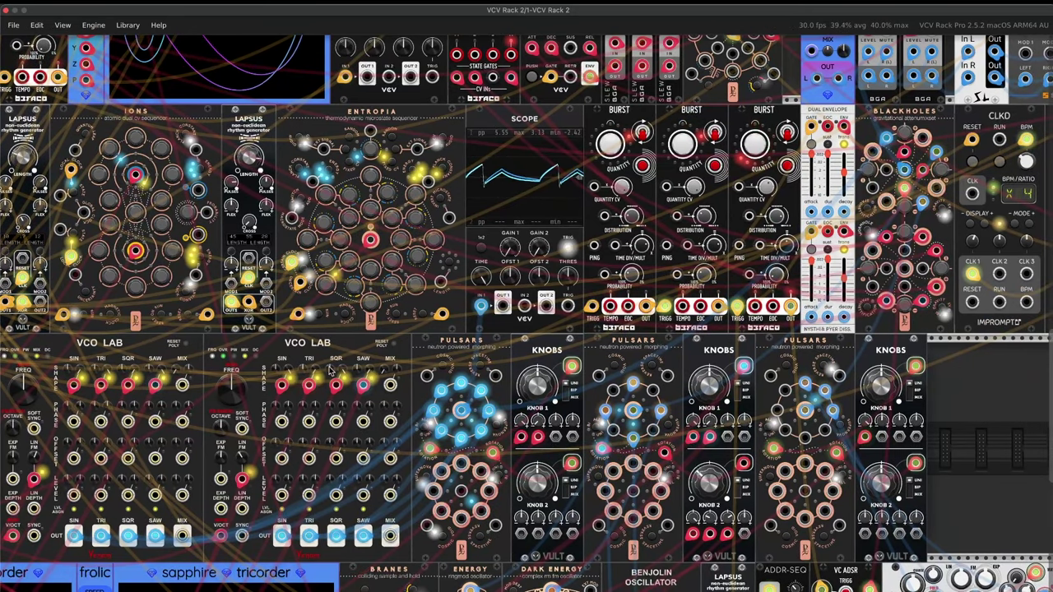
{"action": "scroll", "coordinate": [550, 444], "scroll_direction": "right", "scroll_amount": 1}
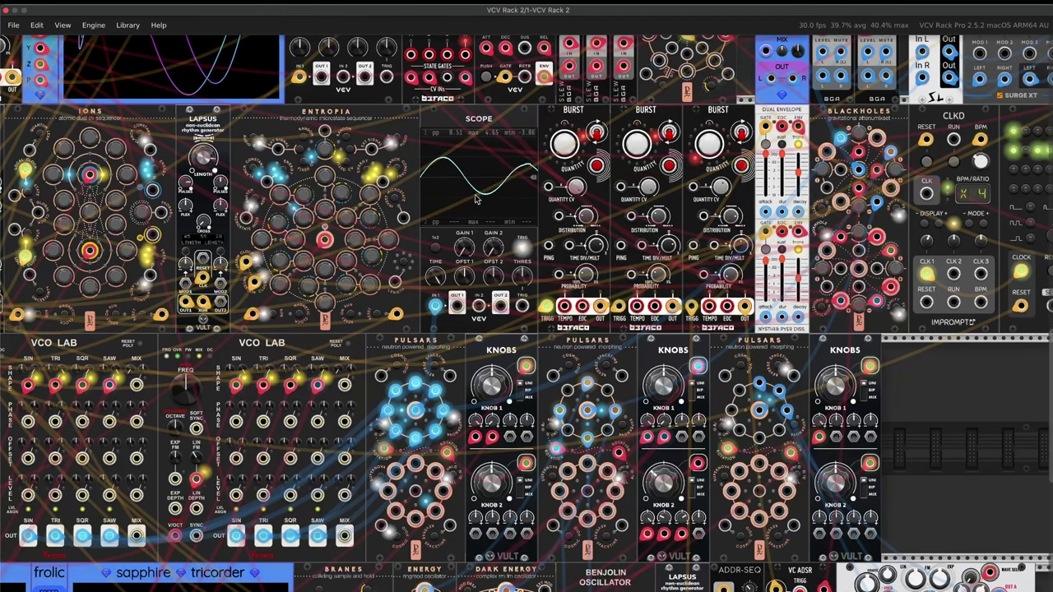
{"action": "scroll", "coordinate": [619, 329], "scroll_direction": "down", "scroll_amount": 3}
{"action": "scroll", "coordinate": [619, 329], "scroll_direction": "right", "scroll_amount": 4}
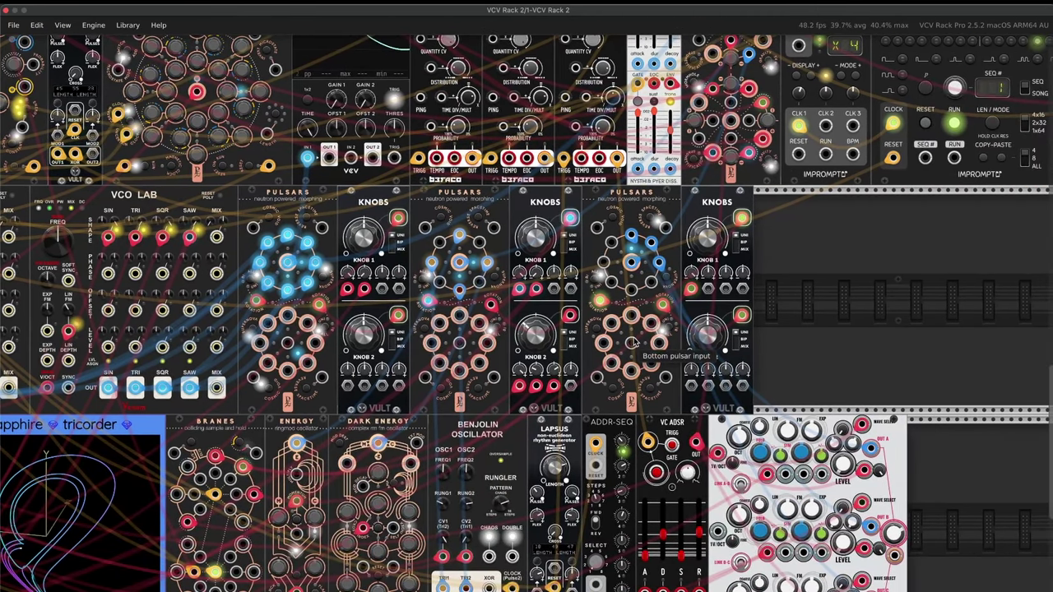
{"action": "scroll", "coordinate": [574, 317], "scroll_direction": "up", "scroll_amount": 3}
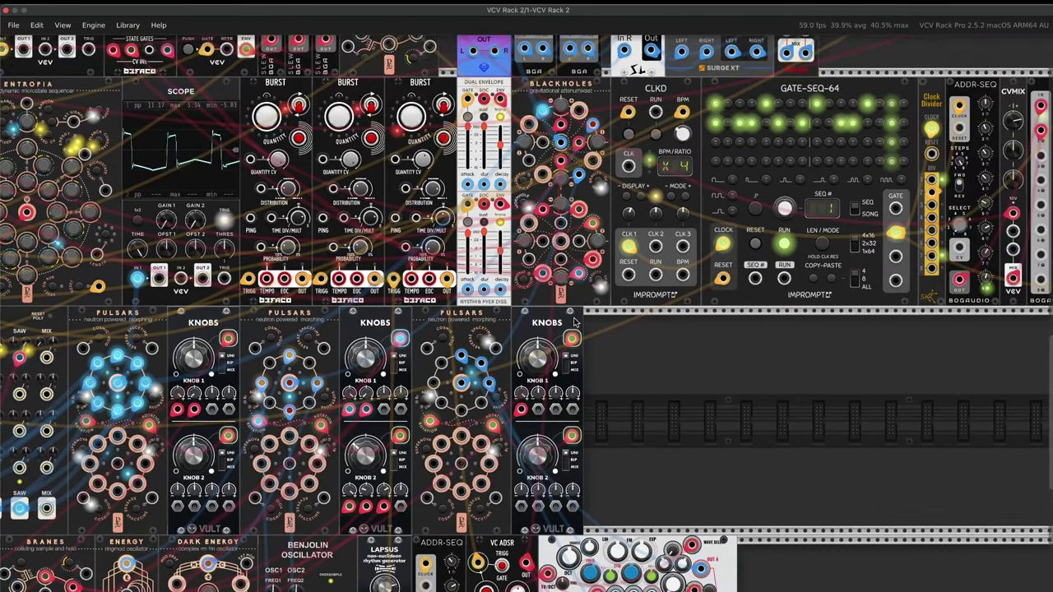
{"action": "scroll", "coordinate": [576, 317], "scroll_direction": "right", "scroll_amount": 4}
{"action": "scroll", "coordinate": [582, 318], "scroll_direction": "up", "scroll_amount": 3}
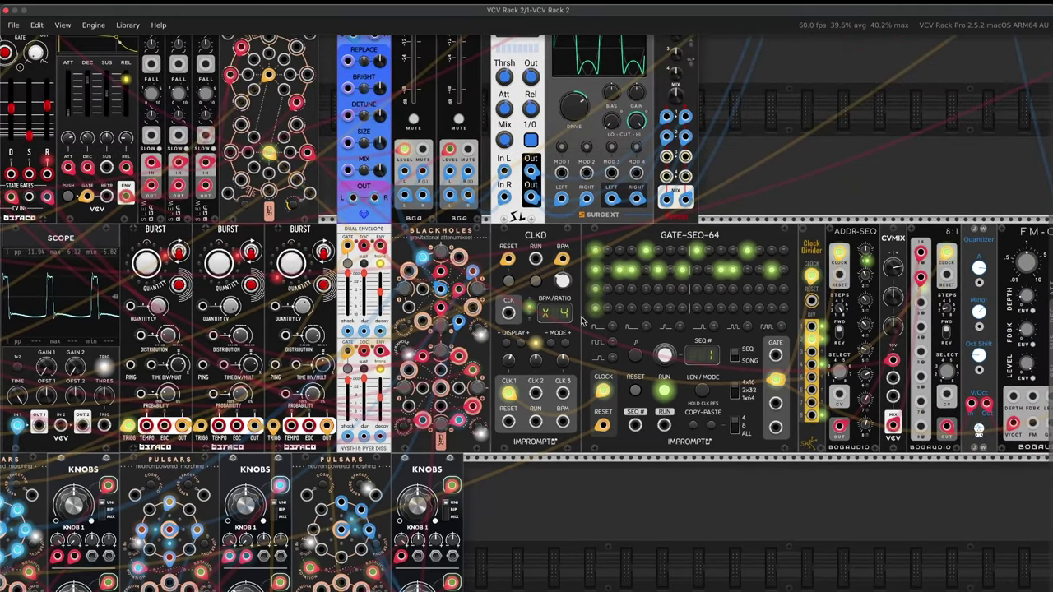
Zoom in close on the Blackholes attenumixer and its cable connections.
{"action": "scroll", "coordinate": [344, 337], "scroll_direction": "left", "scroll_amount": 2}
{"action": "scroll", "coordinate": [343, 337], "scroll_direction": "left", "scroll_amount": 2}
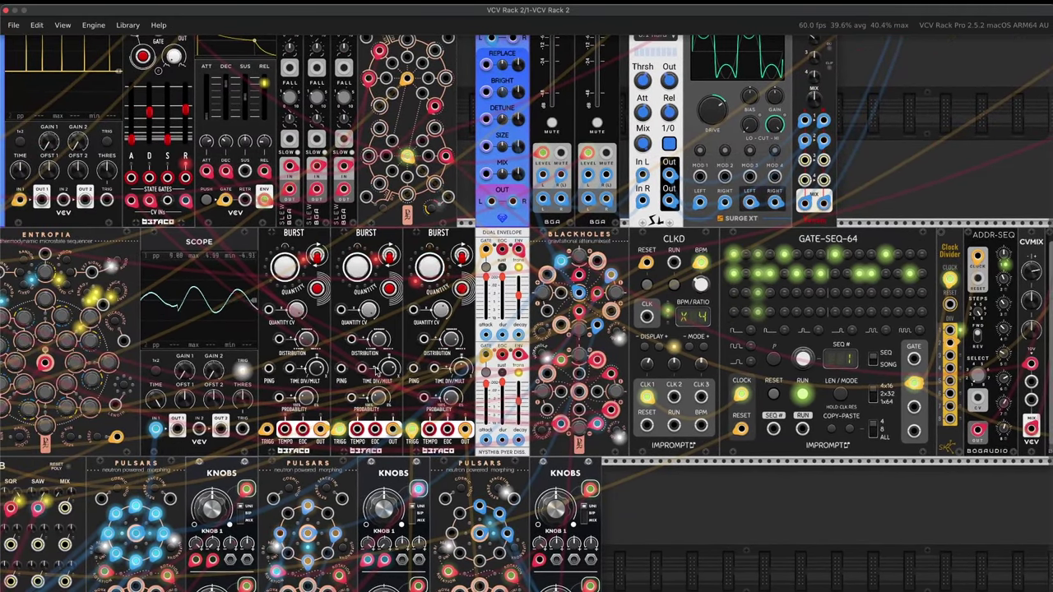
{"action": "scroll", "coordinate": [387, 364], "scroll_direction": "right", "scroll_amount": 5}
{"action": "scroll", "coordinate": [387, 364], "scroll_direction": "right", "scroll_amount": 4}
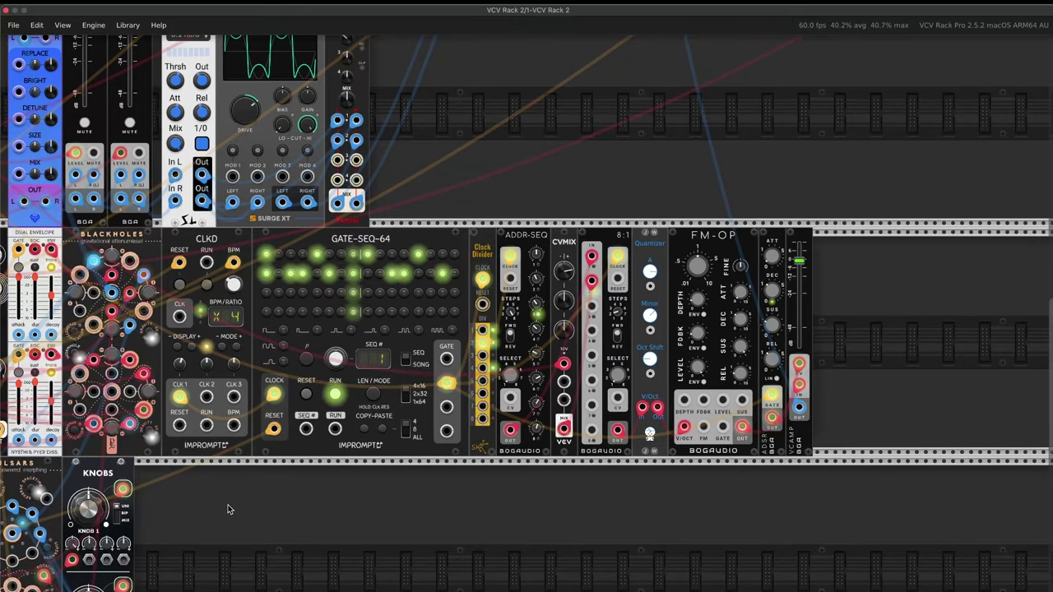
{"action": "scroll", "coordinate": [233, 507], "scroll_direction": "down", "scroll_amount": 5}
{"action": "scroll", "coordinate": [271, 502], "scroll_direction": "up", "scroll_amount": 10}
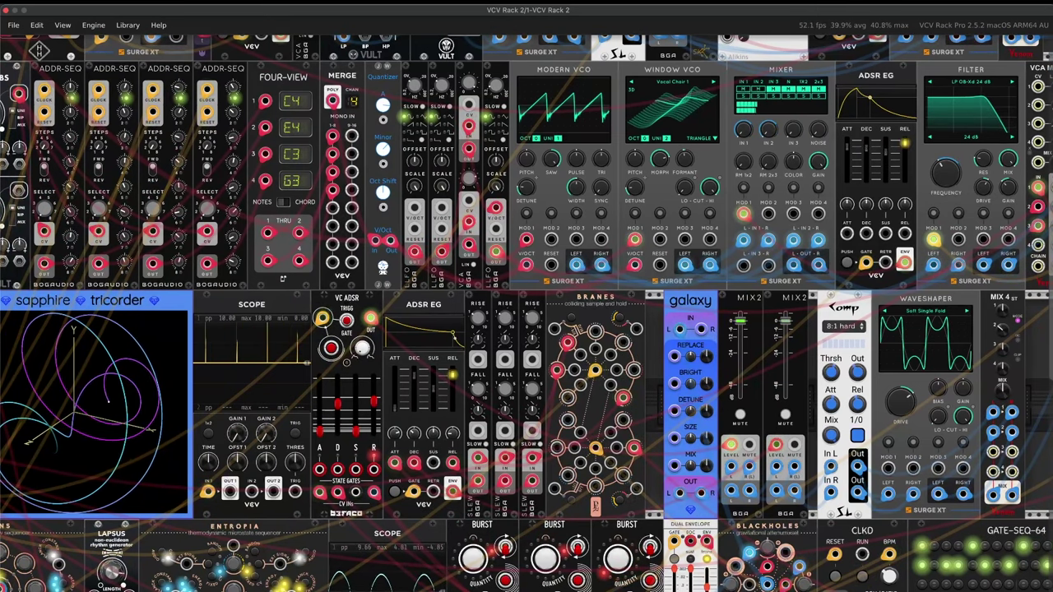
{"action": "scroll", "coordinate": [470, 451], "scroll_direction": "down", "scroll_amount": 5}
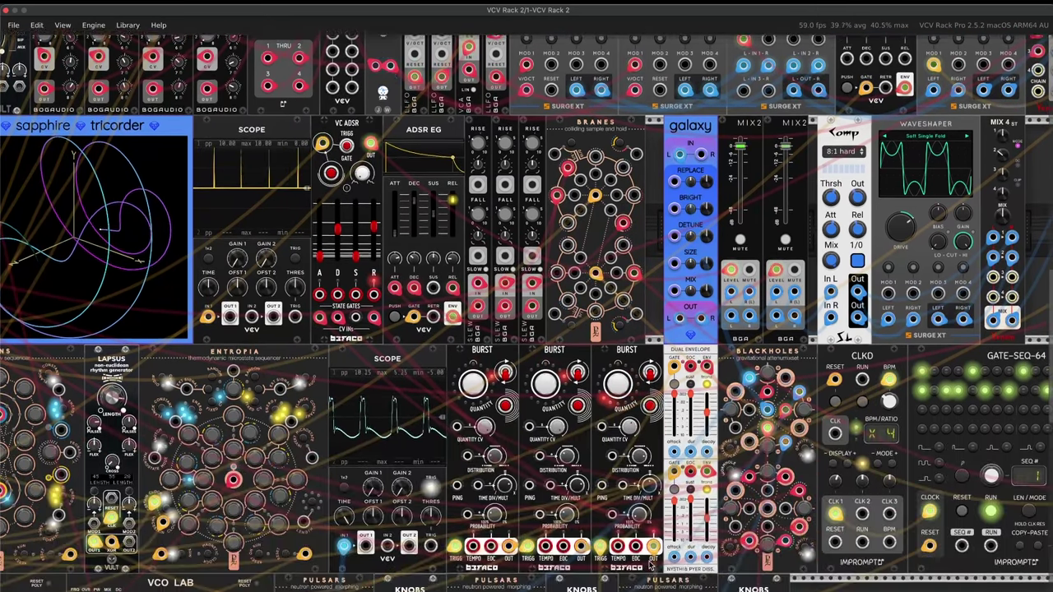
{"action": "scroll", "coordinate": [469, 451], "scroll_direction": "right", "scroll_amount": 2}
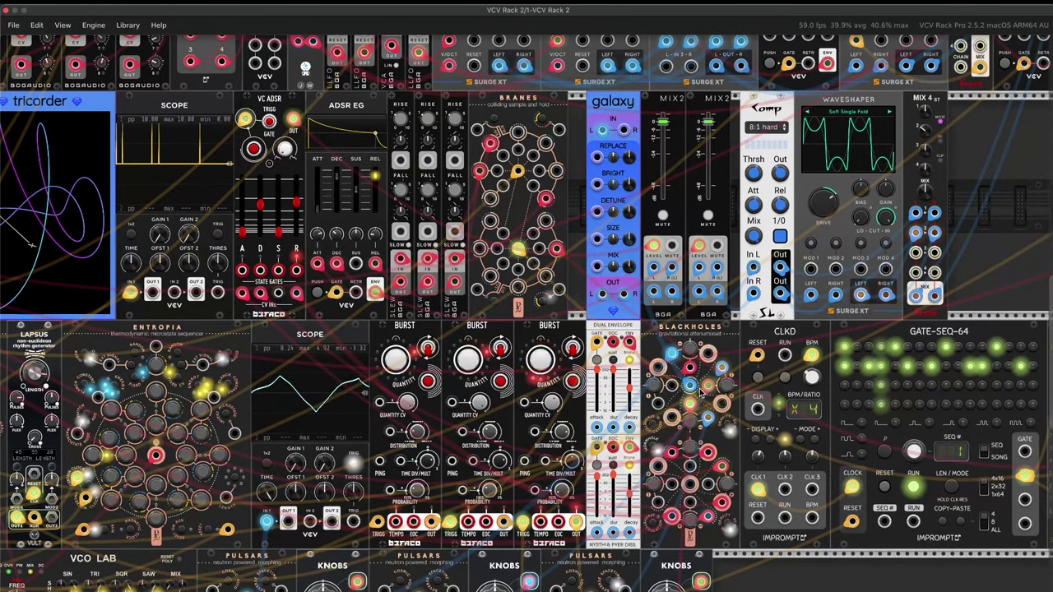
{"action": "scroll", "coordinate": [671, 372], "scroll_direction": "up", "scroll_amount": 5}
{"action": "scroll", "coordinate": [699, 397], "scroll_direction": "up", "scroll_amount": 1}
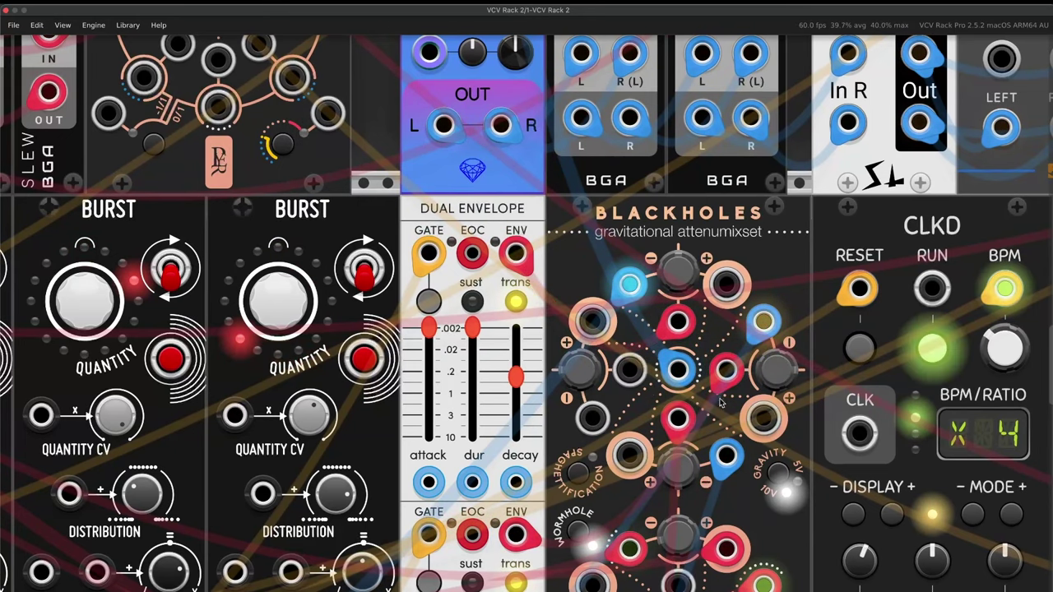
Drag the cable from Blackholes' top output to Sapphire Galaxy's left audio input.
{"action": "scroll", "coordinate": [701, 486], "scroll_direction": "down", "scroll_amount": 3}
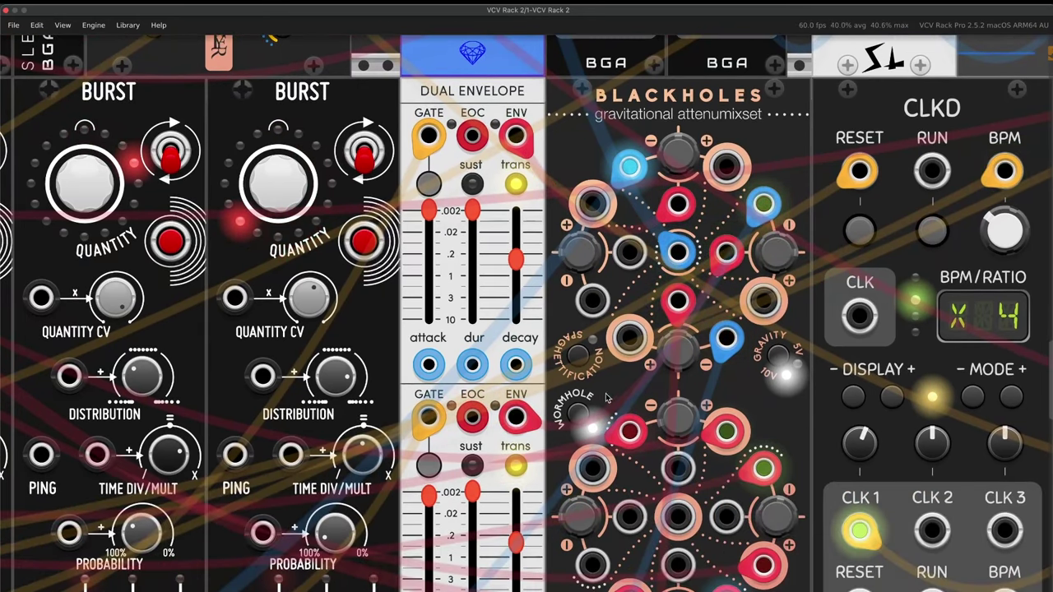
{"action": "scroll", "coordinate": [677, 308], "scroll_direction": "up", "scroll_amount": 2}
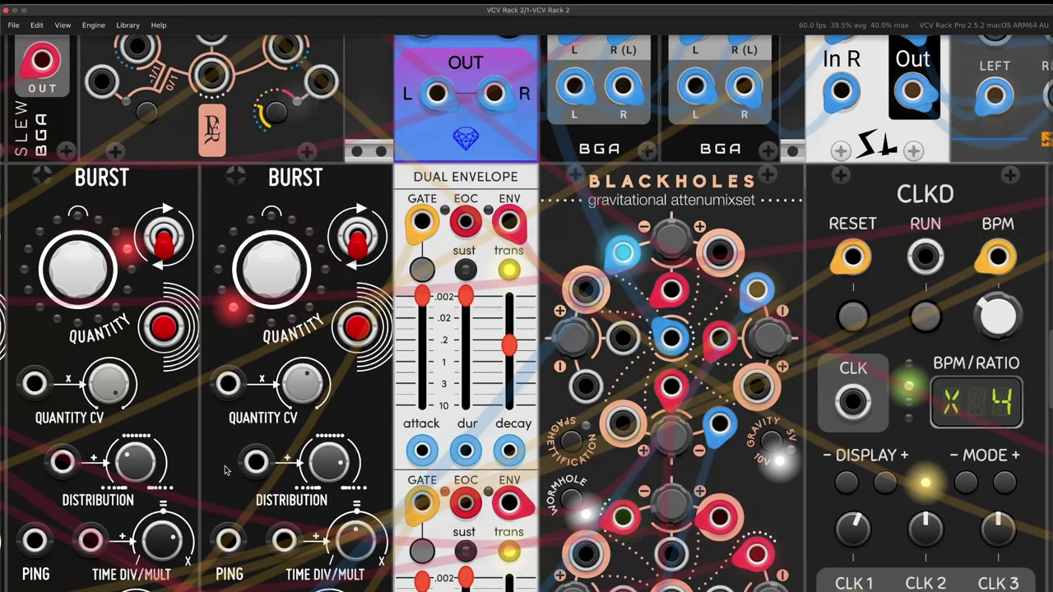
{"action": "key", "text": "ctrl+z"}
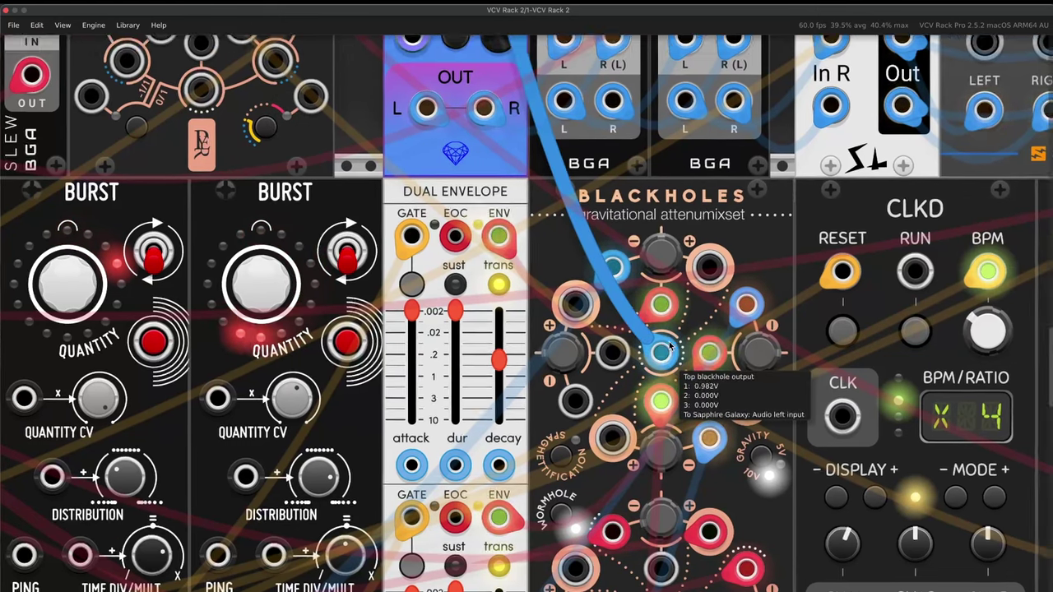
{"action": "left_click_drag", "start_coordinate": [647, 372], "coordinate": [368, 187]}
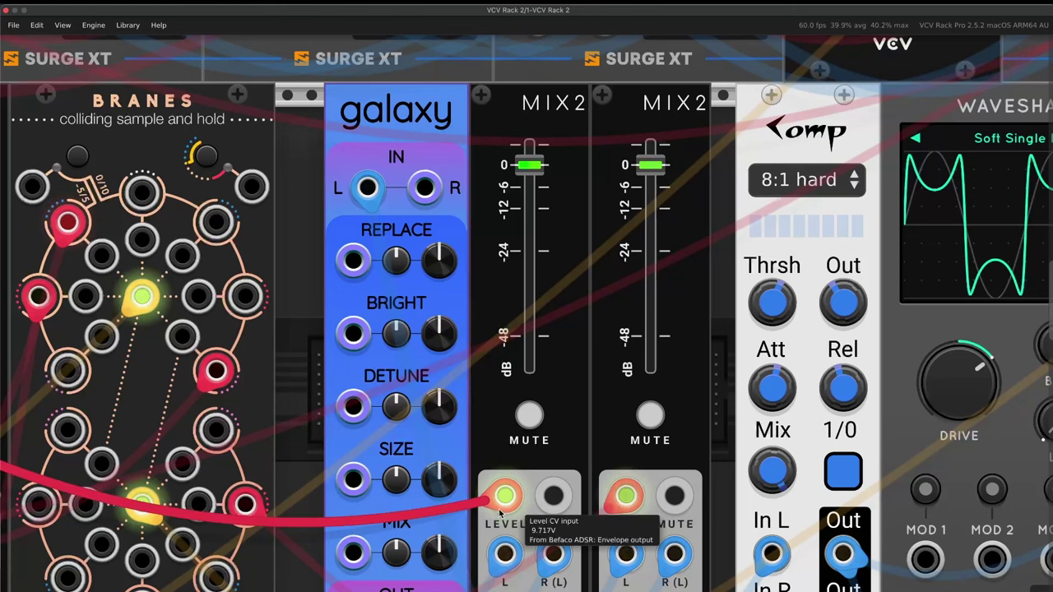
Scroll past Branes, Glee and the Euclidean Sequencer to Tricorder, Scope, VC ADSR and ADSR EG.
{"action": "scroll", "coordinate": [501, 513], "scroll_direction": "down", "scroll_amount": 3}
{"action": "scroll", "coordinate": [501, 513], "scroll_direction": "up", "scroll_amount": 5}
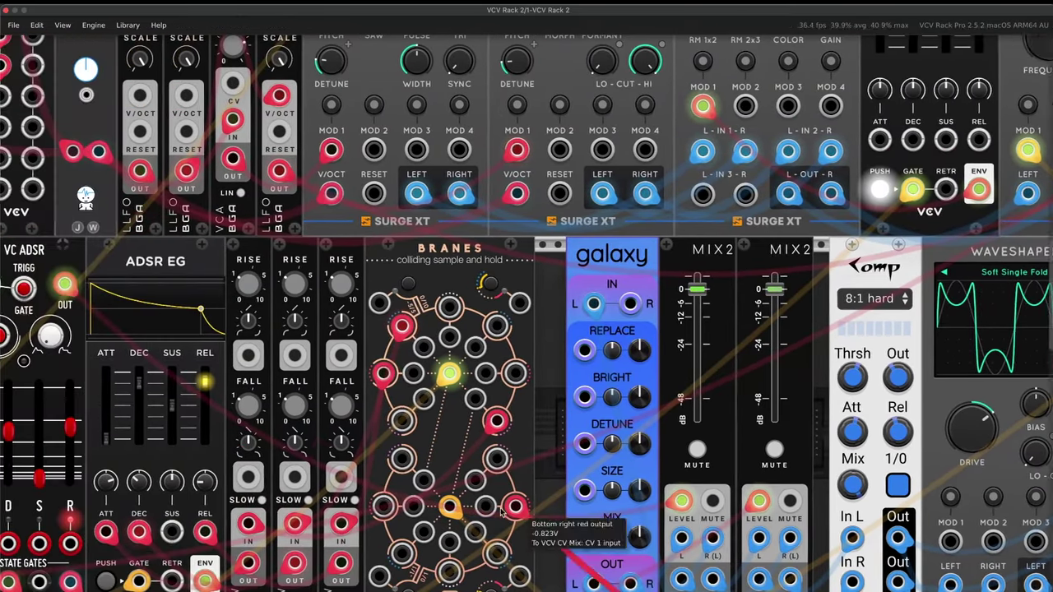
{"action": "scroll", "coordinate": [498, 509], "scroll_direction": "left", "scroll_amount": 10}
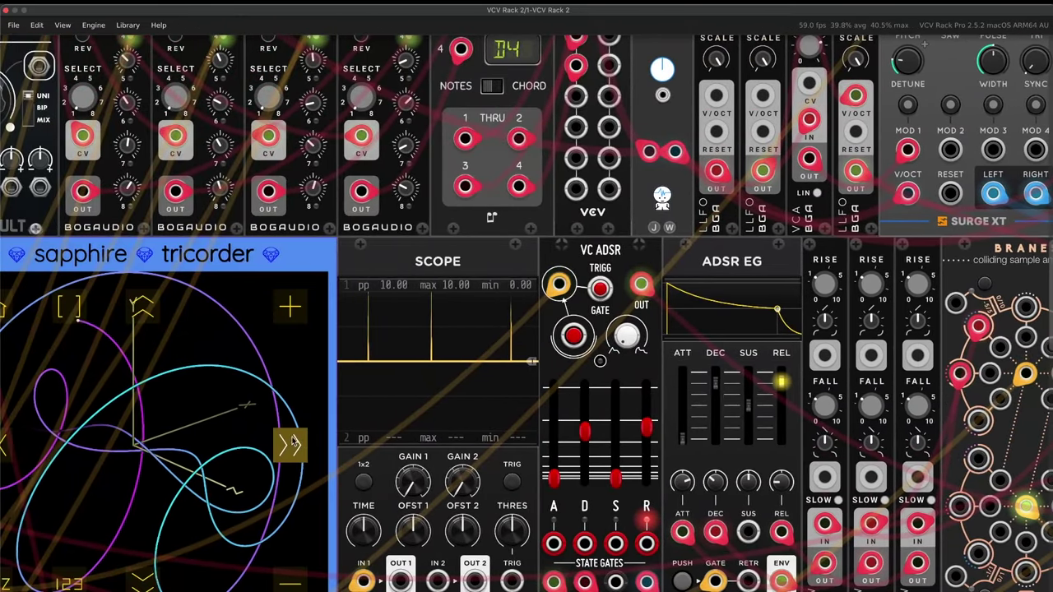
{"action": "scroll", "coordinate": [385, 422], "scroll_direction": "left", "scroll_amount": 7}
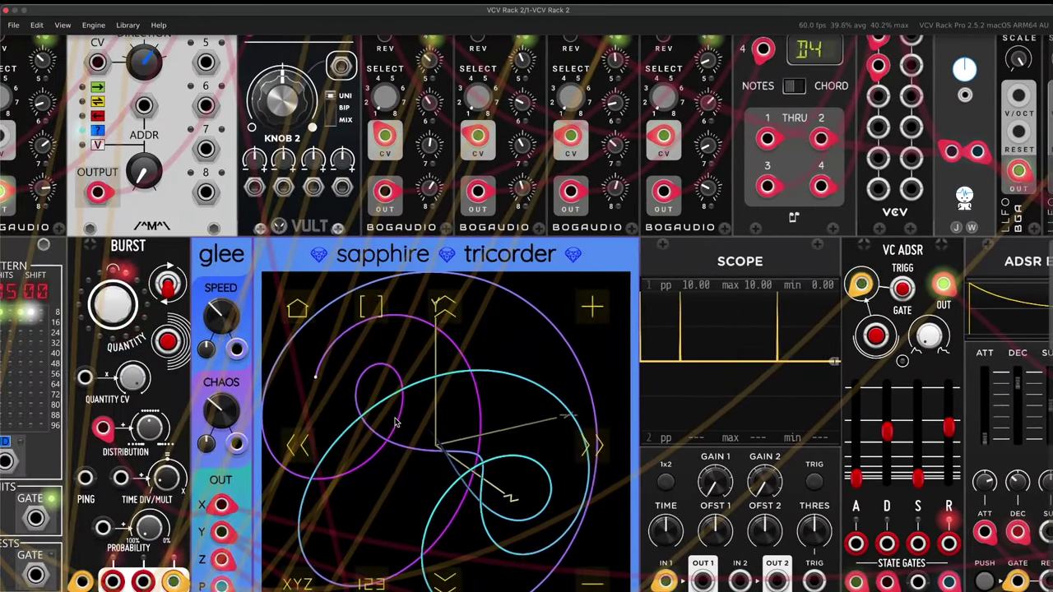
{"action": "scroll", "coordinate": [304, 422], "scroll_direction": "left", "scroll_amount": 6}
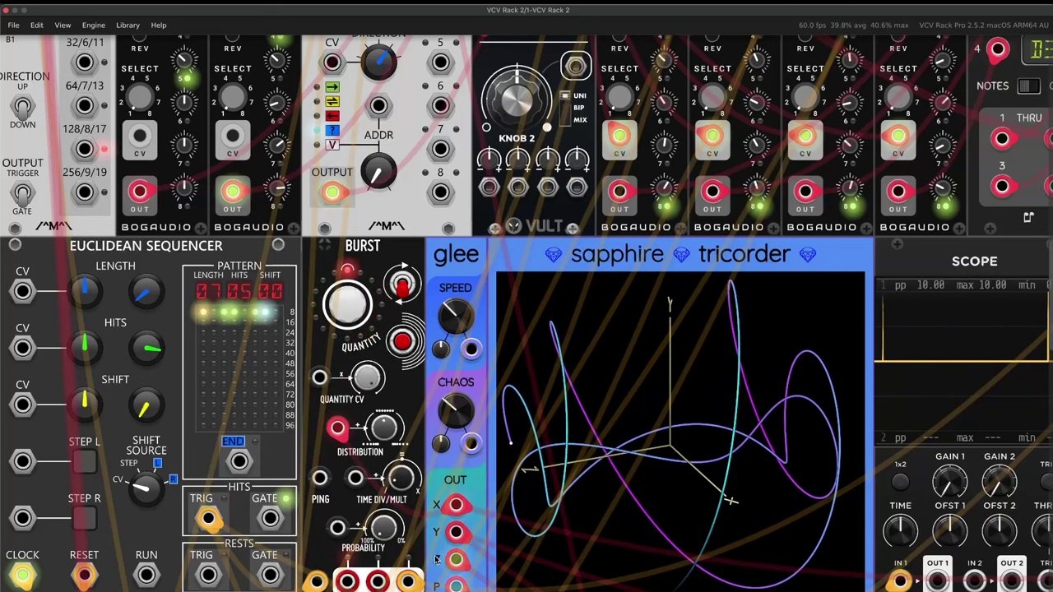
{"action": "scroll", "coordinate": [778, 270], "scroll_direction": "right", "scroll_amount": 5}
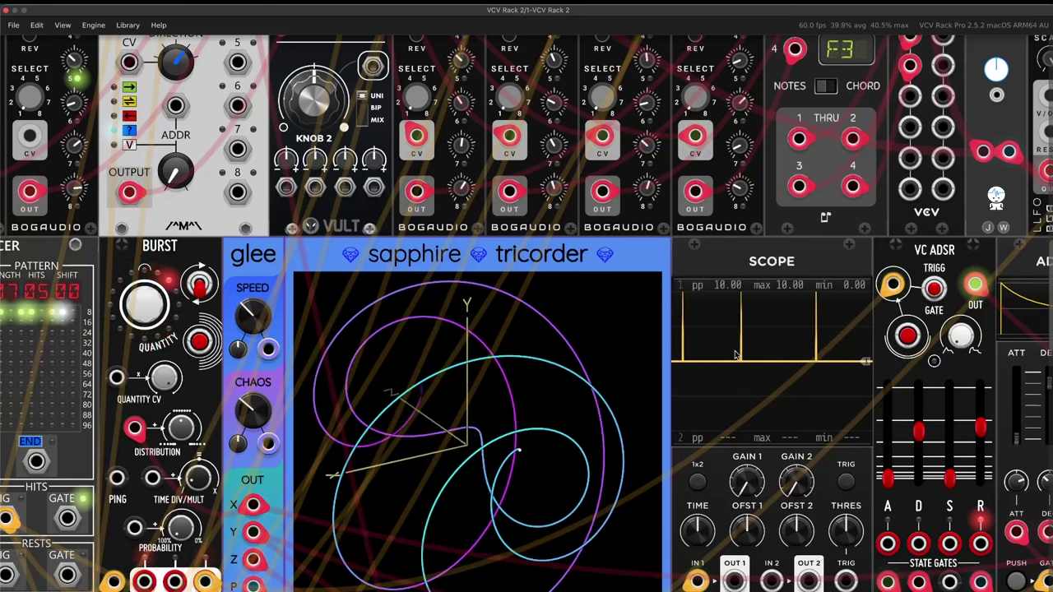
{"action": "scroll", "coordinate": [759, 404], "scroll_direction": "right", "scroll_amount": 6}
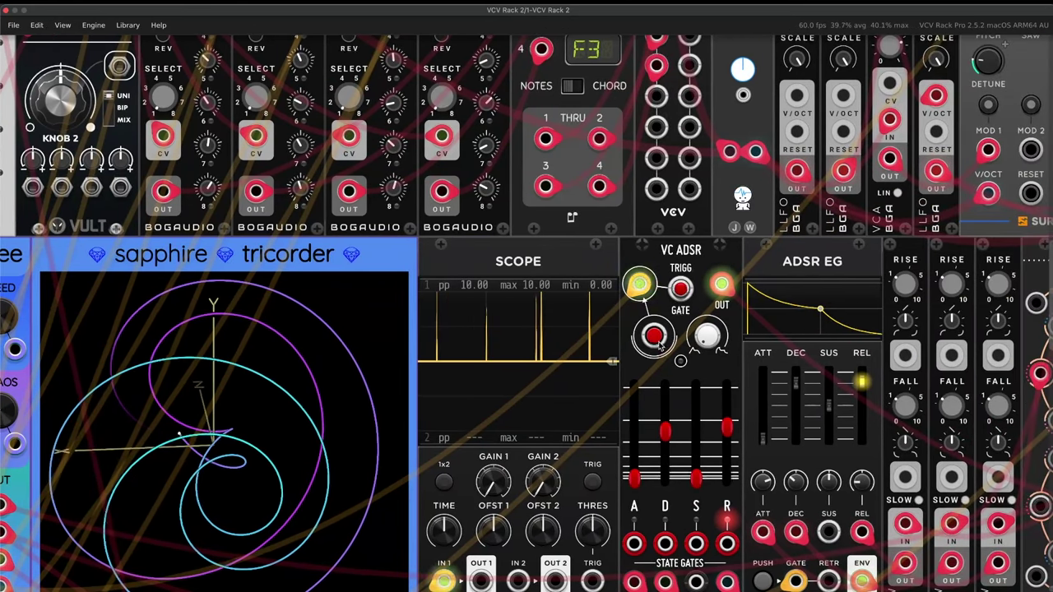
{"action": "mouse_move", "coordinate": [691, 429]}
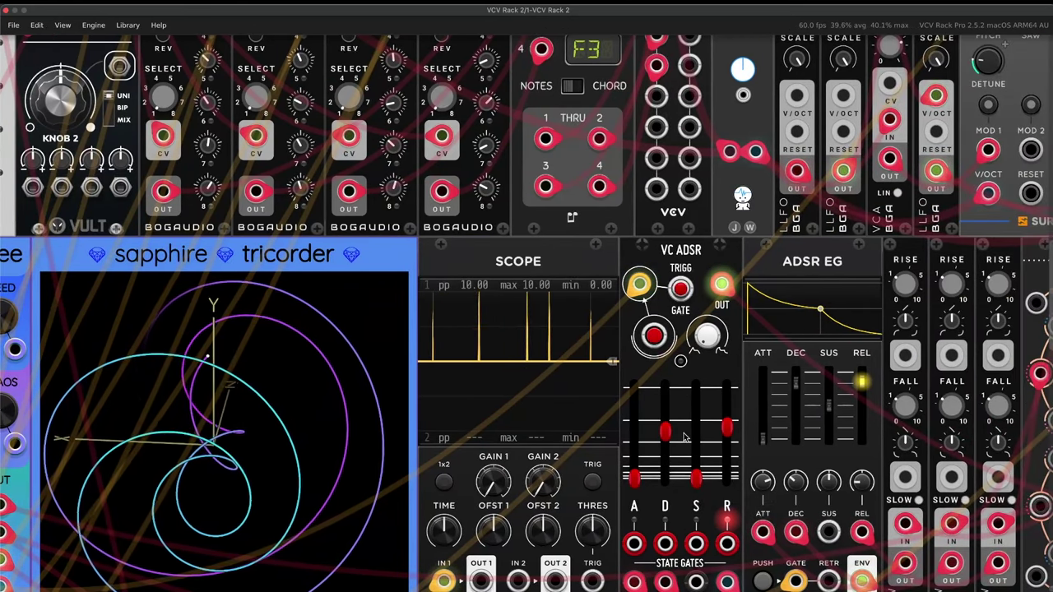
{"action": "scroll", "coordinate": [634, 581], "scroll_direction": "right", "scroll_amount": 2}
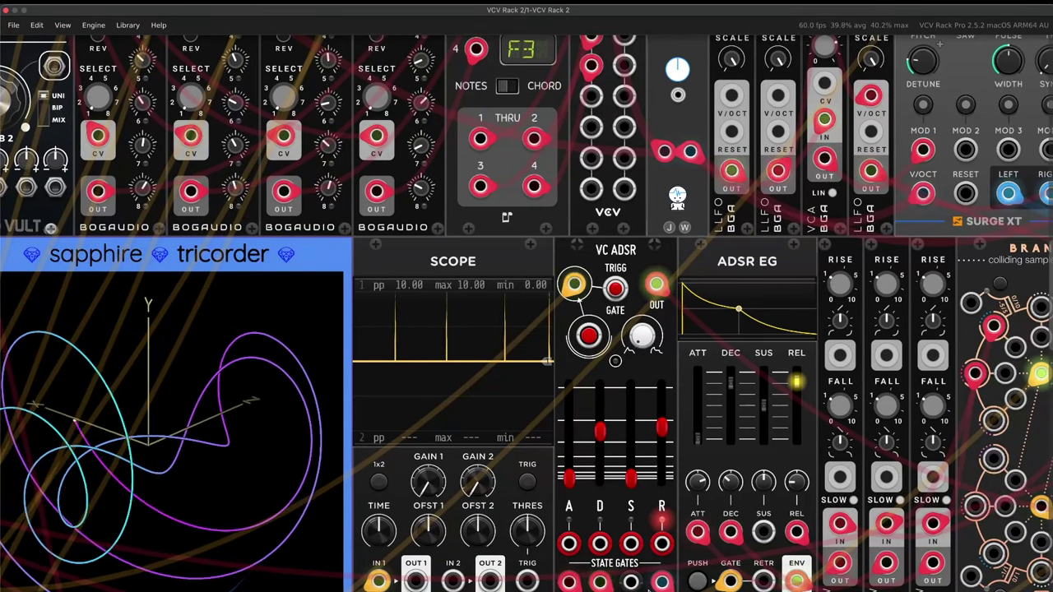
Patch Sapphire Glee's Y output into Blackholes' VCA 5 input.
{"action": "scroll", "coordinate": [605, 530], "scroll_direction": "down", "scroll_amount": 3}
{"action": "scroll", "coordinate": [605, 531], "scroll_direction": "right", "scroll_amount": 2}
{"action": "scroll", "coordinate": [605, 531], "scroll_direction": "down", "scroll_amount": 10}
{"action": "scroll", "coordinate": [605, 530], "scroll_direction": "right", "scroll_amount": 10}
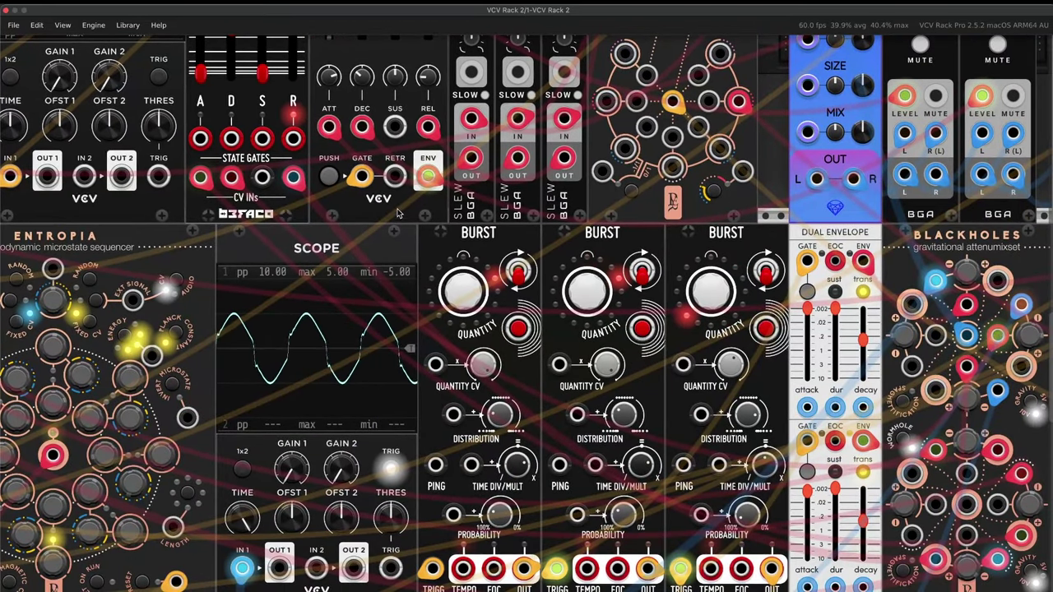
{"action": "left_click_drag", "start_coordinate": [398, 212], "coordinate": [938, 453]}
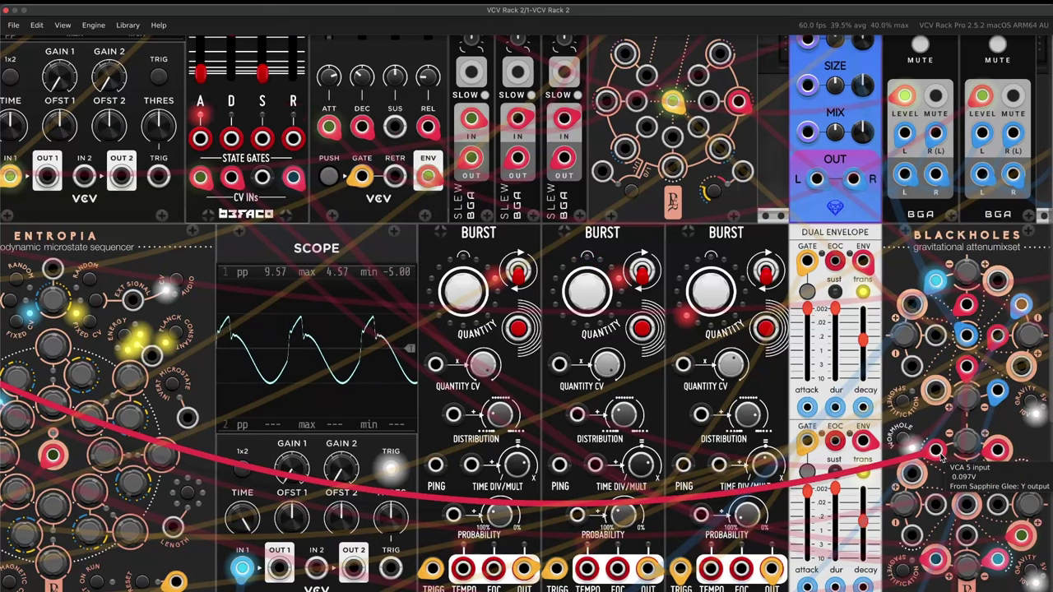
Route a Blackholes output to the Befaco envelope's Release CV input.
{"action": "left_click_drag", "start_coordinate": [936, 561], "coordinate": [293, 176]}
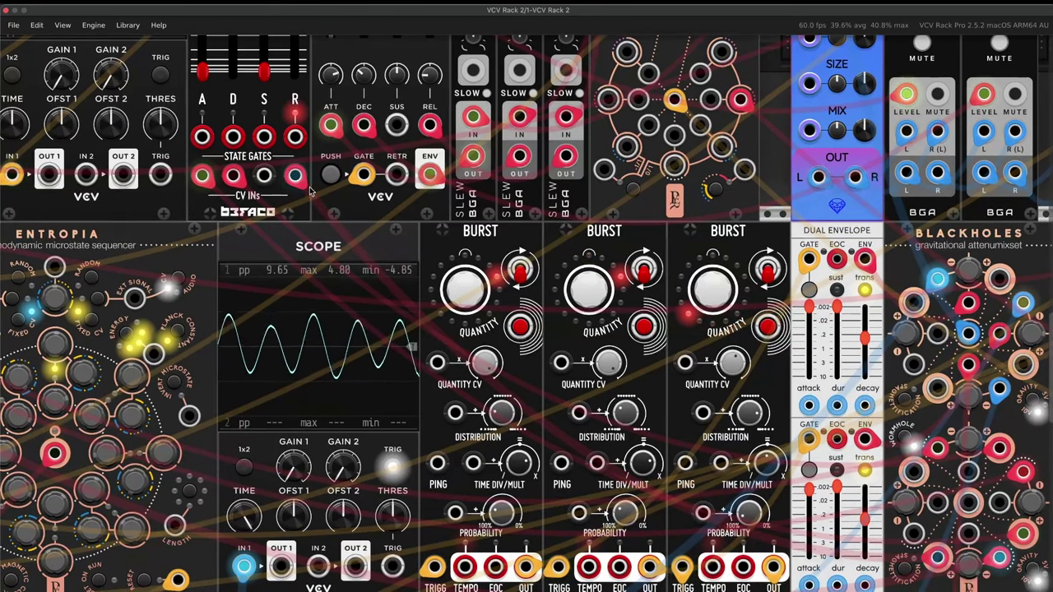
{"action": "scroll", "coordinate": [954, 397], "scroll_direction": "down", "scroll_amount": 3}
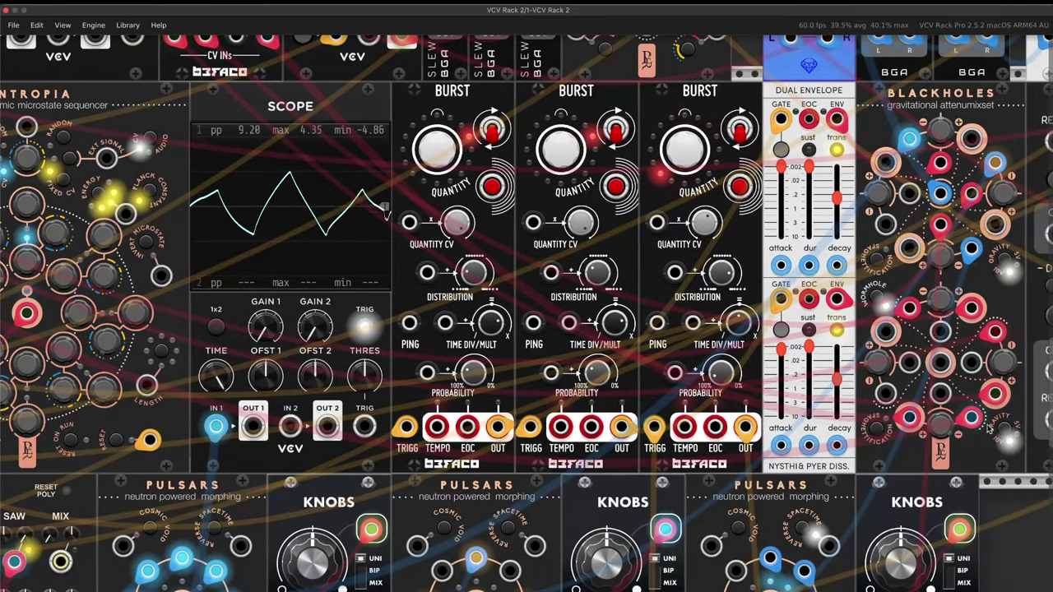
{"action": "scroll", "coordinate": [979, 420], "scroll_direction": "left", "scroll_amount": 2}
{"action": "scroll", "coordinate": [979, 420], "scroll_direction": "left", "scroll_amount": 8}
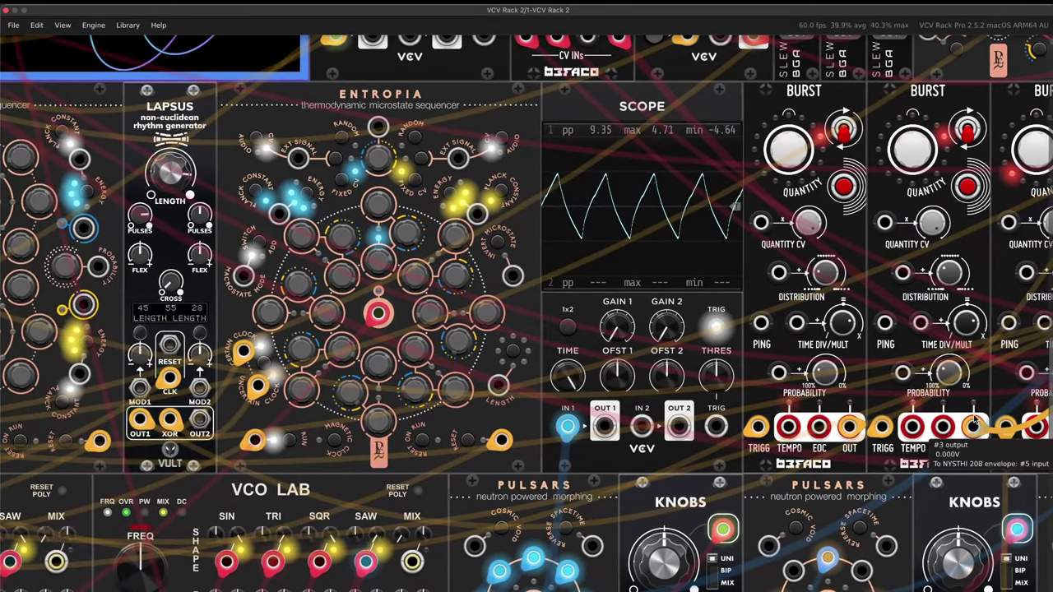
Scroll right past the ADSR modules until Comp, Waveshaper, CLKD and GATE-SEQ-64 show.
{"action": "scroll", "coordinate": [947, 417], "scroll_direction": "down", "scroll_amount": 5}
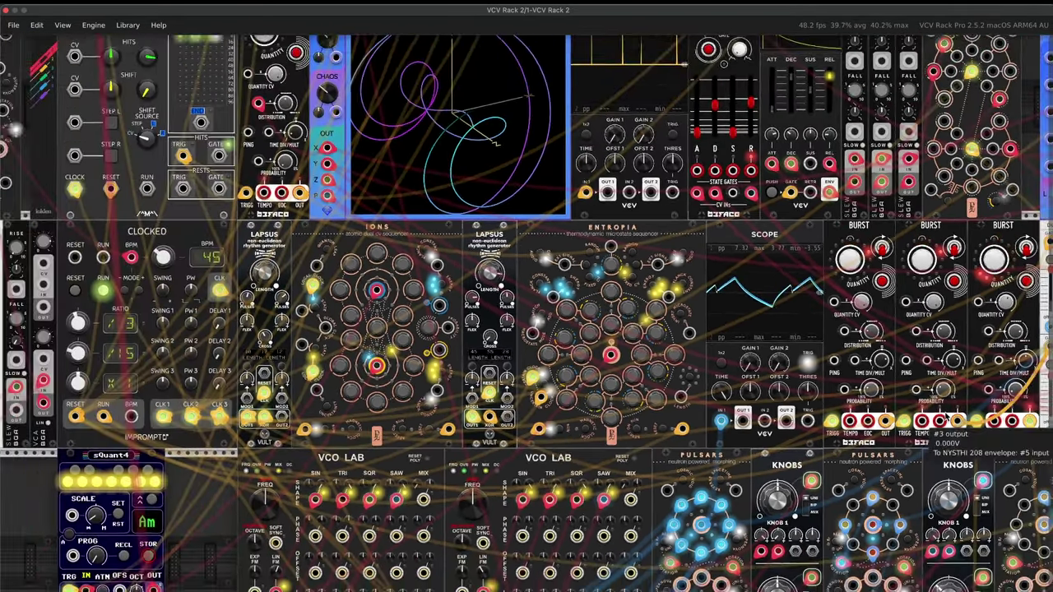
{"action": "scroll", "coordinate": [717, 300], "scroll_direction": "right", "scroll_amount": 2}
{"action": "scroll", "coordinate": [987, 416], "scroll_direction": "right", "scroll_amount": 3}
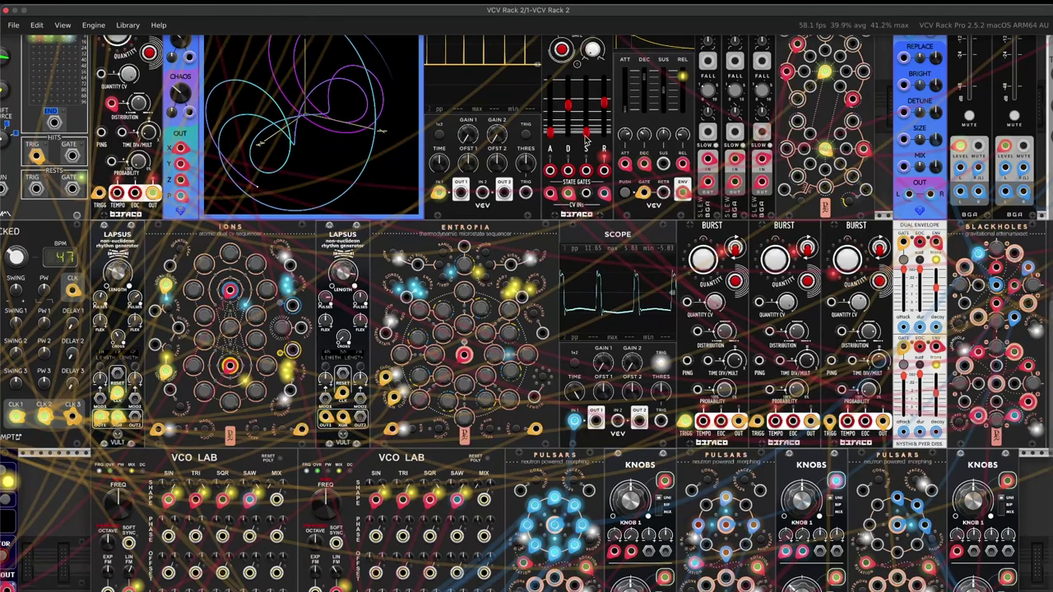
{"action": "scroll", "coordinate": [579, 145], "scroll_direction": "right", "scroll_amount": 5}
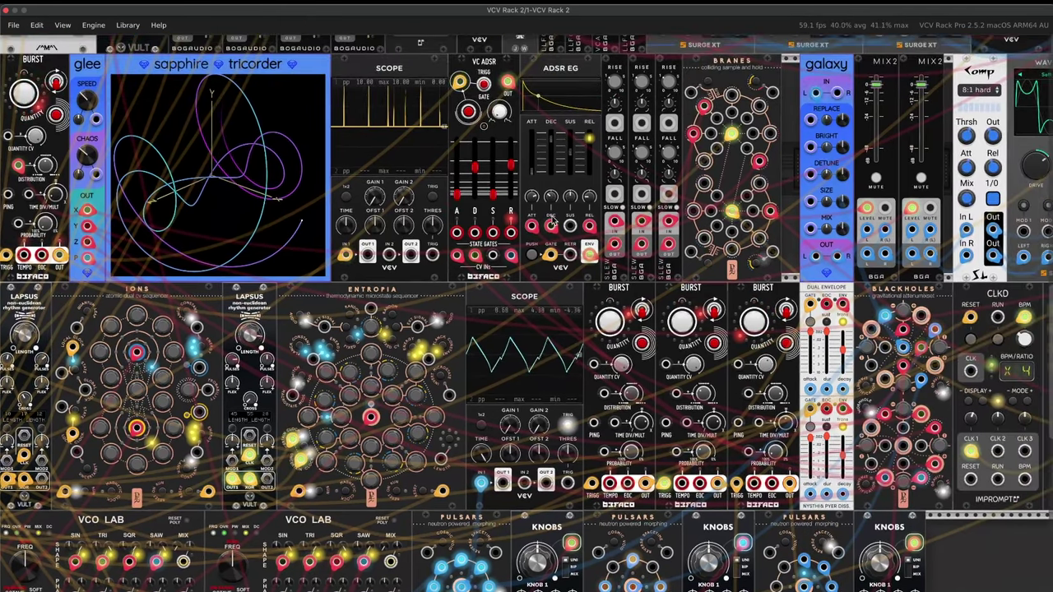
{"action": "scroll", "coordinate": [568, 197], "scroll_direction": "left", "scroll_amount": 3}
{"action": "scroll", "coordinate": [560, 224], "scroll_direction": "up", "scroll_amount": 3}
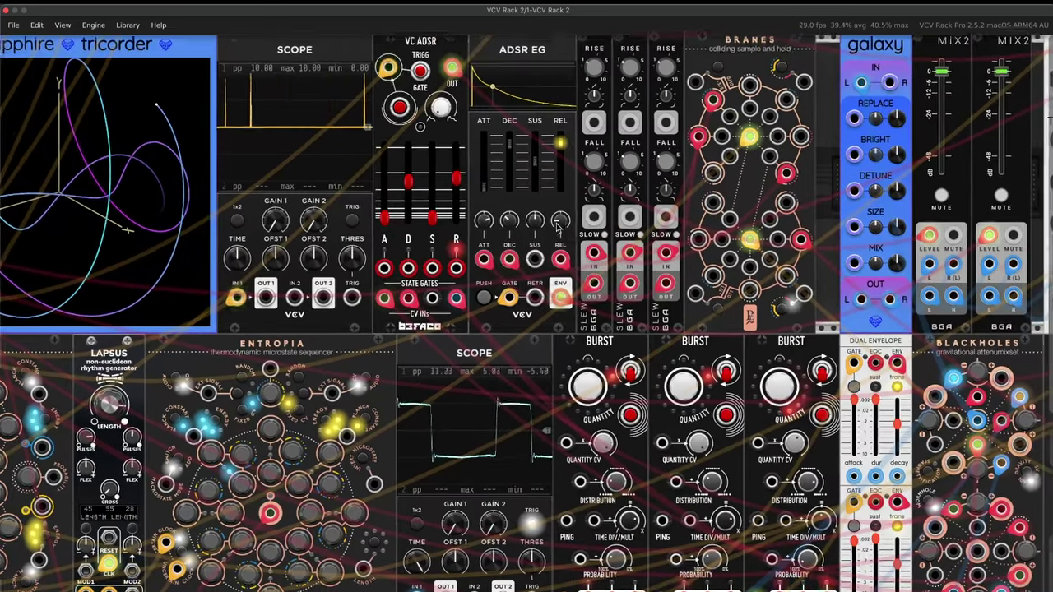
{"action": "scroll", "coordinate": [556, 229], "scroll_direction": "right", "scroll_amount": 2}
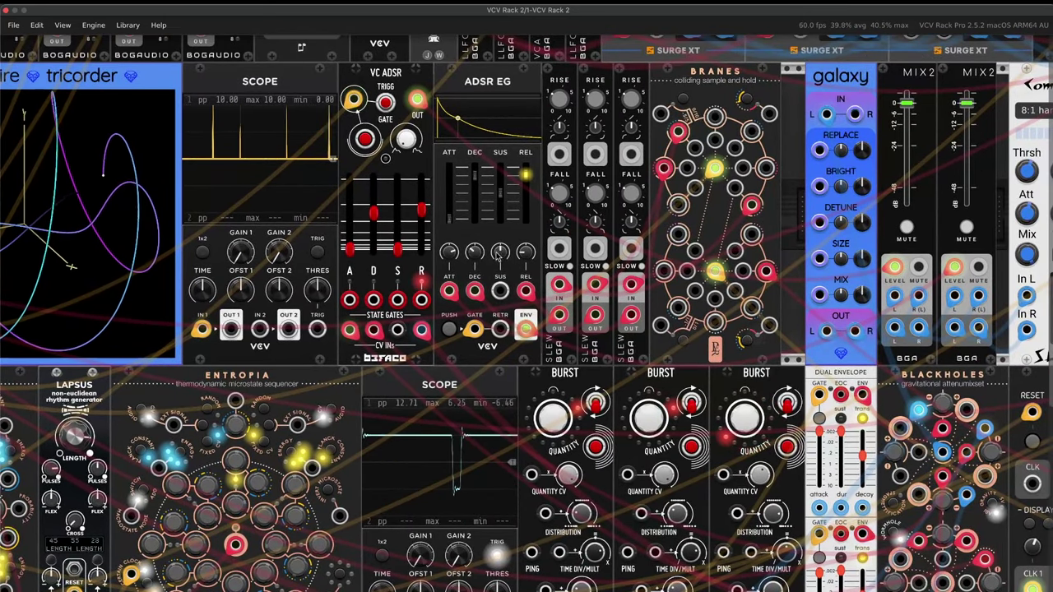
{"action": "scroll", "coordinate": [397, 316], "scroll_direction": "right", "scroll_amount": 8}
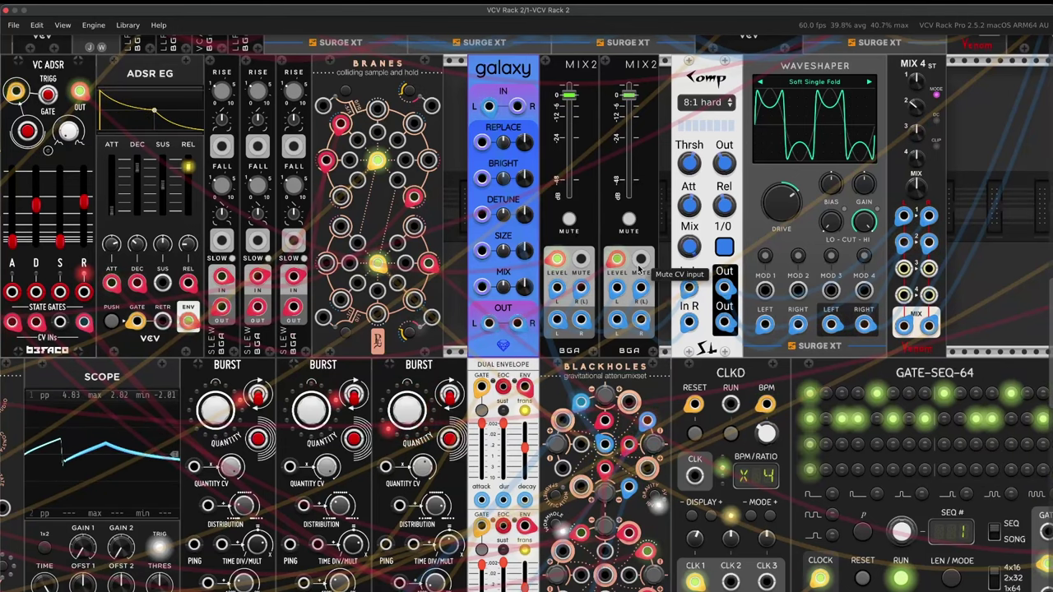
{"action": "scroll", "coordinate": [634, 269], "scroll_direction": "left", "scroll_amount": 2}
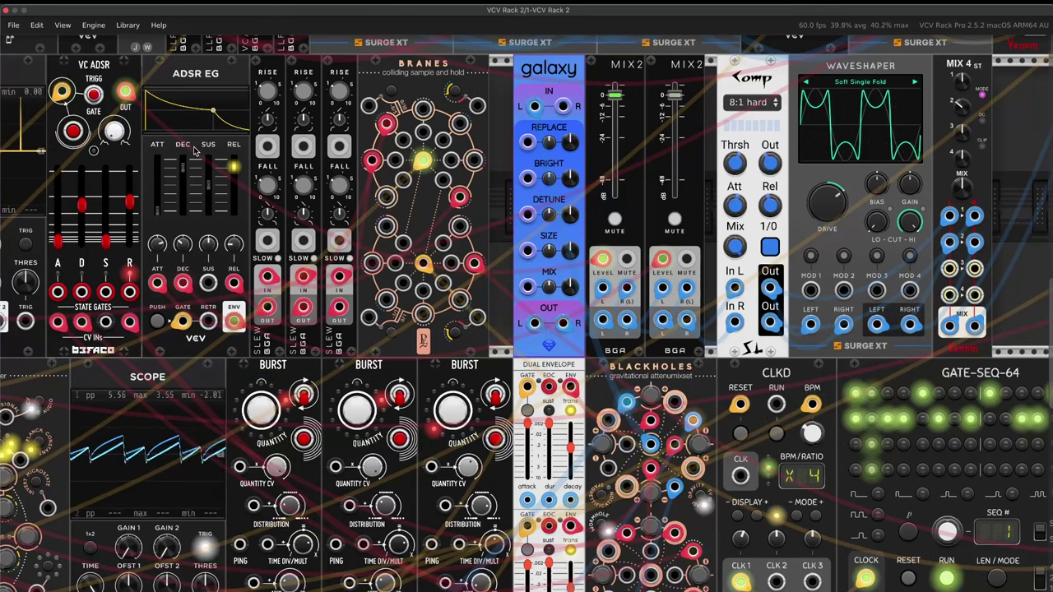
Cable the Euclidean Sequencer's HITS TRIG output into Burst's TRIGG input.
{"action": "scroll", "coordinate": [206, 142], "scroll_direction": "left", "scroll_amount": 10}
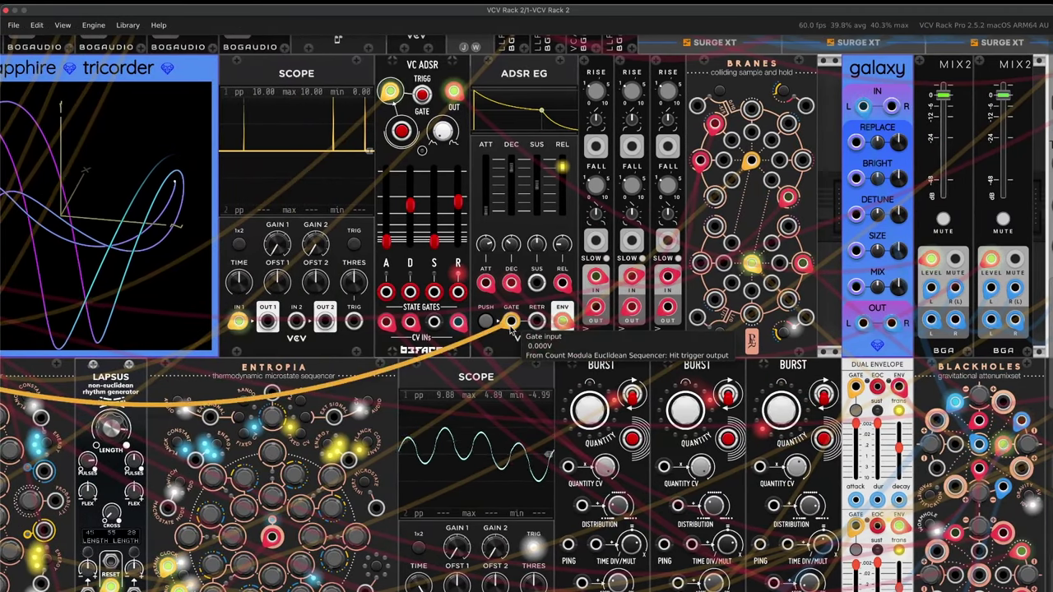
{"action": "scroll", "coordinate": [505, 334], "scroll_direction": "left", "scroll_amount": 2}
{"action": "scroll", "coordinate": [507, 327], "scroll_direction": "left", "scroll_amount": 14}
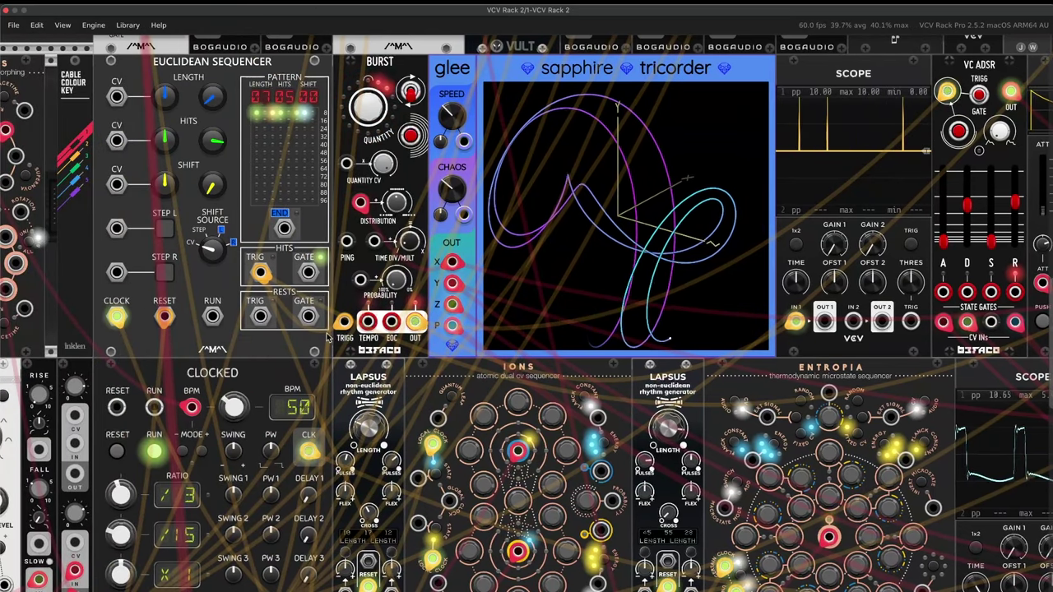
{"action": "left_click_drag", "start_coordinate": [260, 274], "coordinate": [346, 323]}
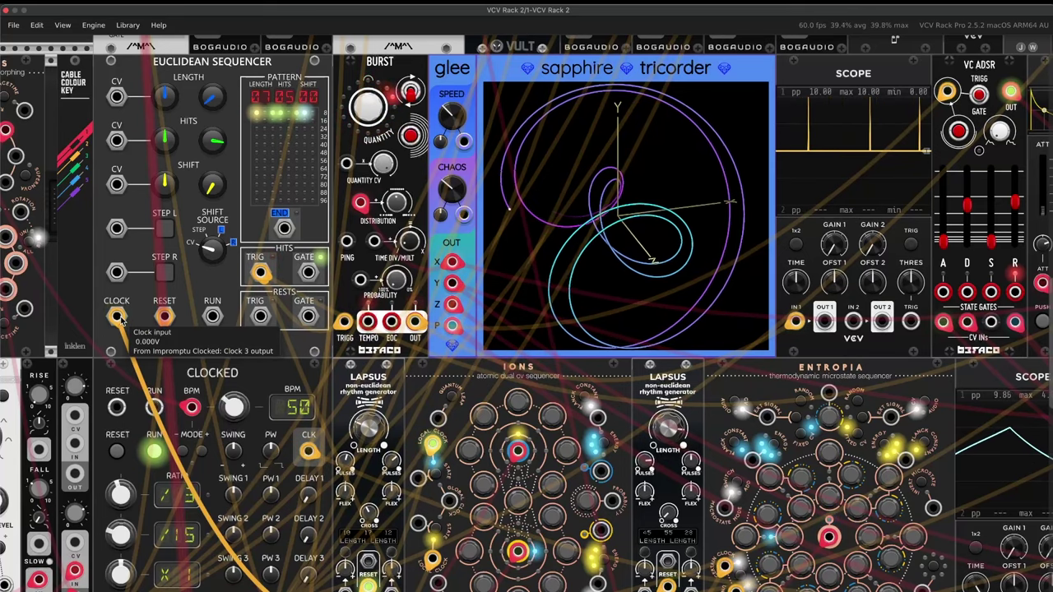
{"action": "scroll", "coordinate": [711, 318], "scroll_direction": "right", "scroll_amount": 8}
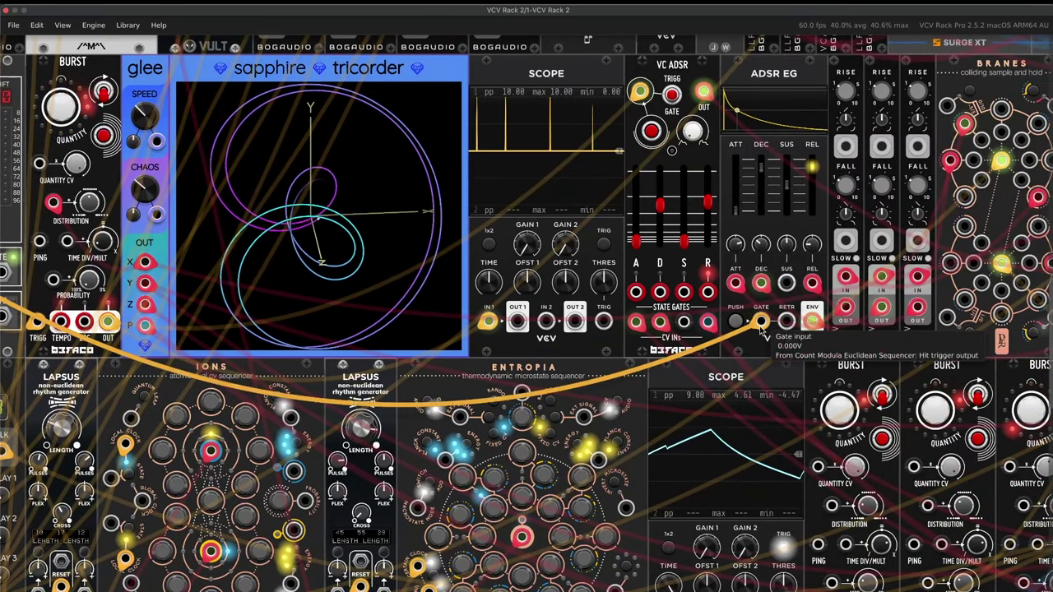
{"action": "scroll", "coordinate": [773, 325], "scroll_direction": "left", "scroll_amount": 3}
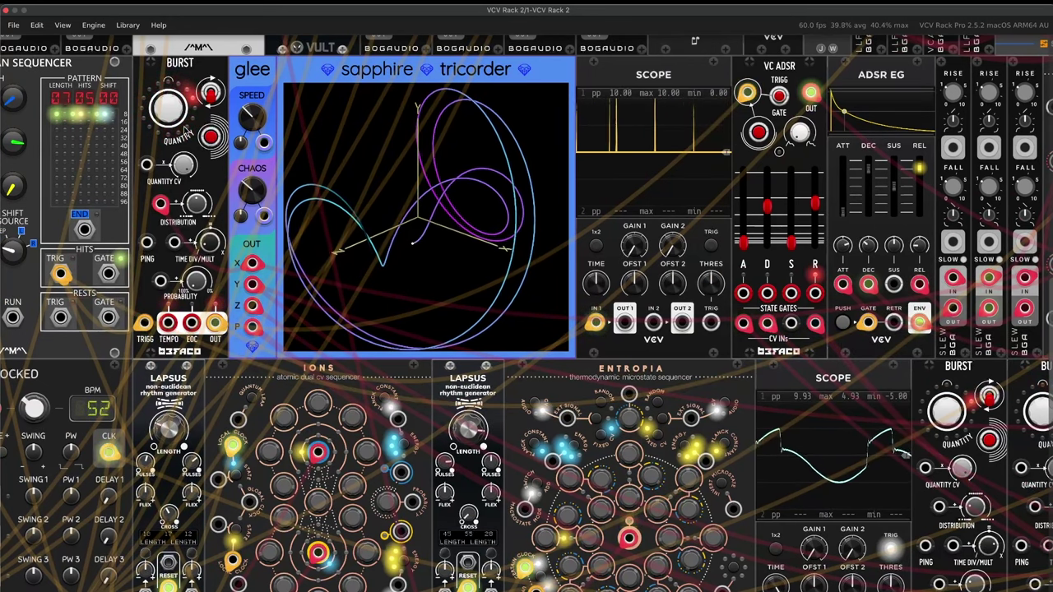
{"action": "scroll", "coordinate": [888, 204], "scroll_direction": "right", "scroll_amount": 5}
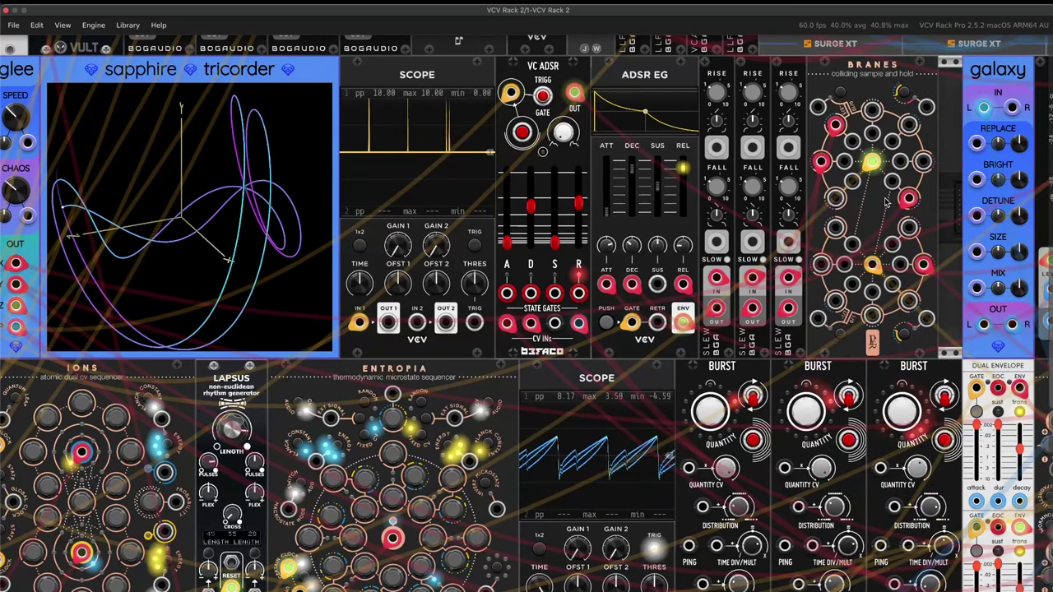
Patch AuxSpander's AUXA send output into Galaxy's L input.
{"action": "scroll", "coordinate": [887, 202], "scroll_direction": "right", "scroll_amount": 10}
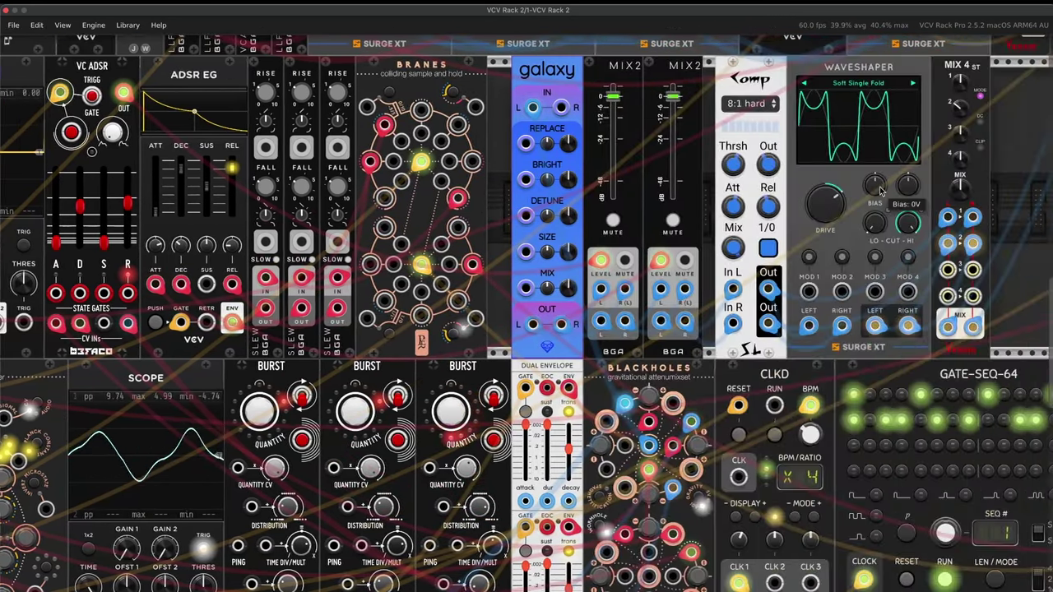
{"action": "scroll", "coordinate": [783, 216], "scroll_direction": "right", "scroll_amount": 2}
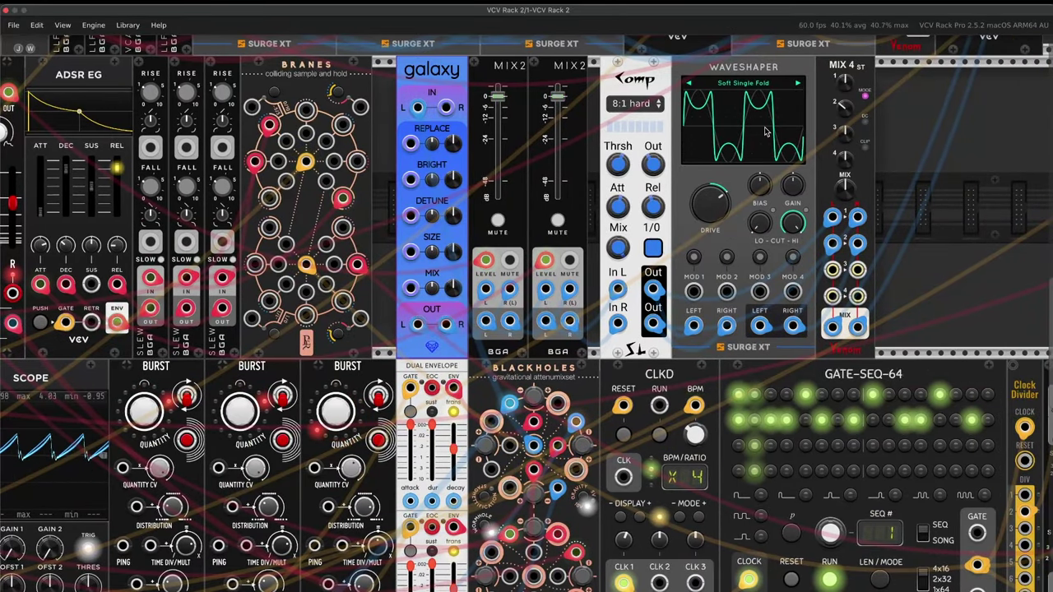
{"action": "scroll", "coordinate": [923, 238], "scroll_direction": "right", "scroll_amount": 8}
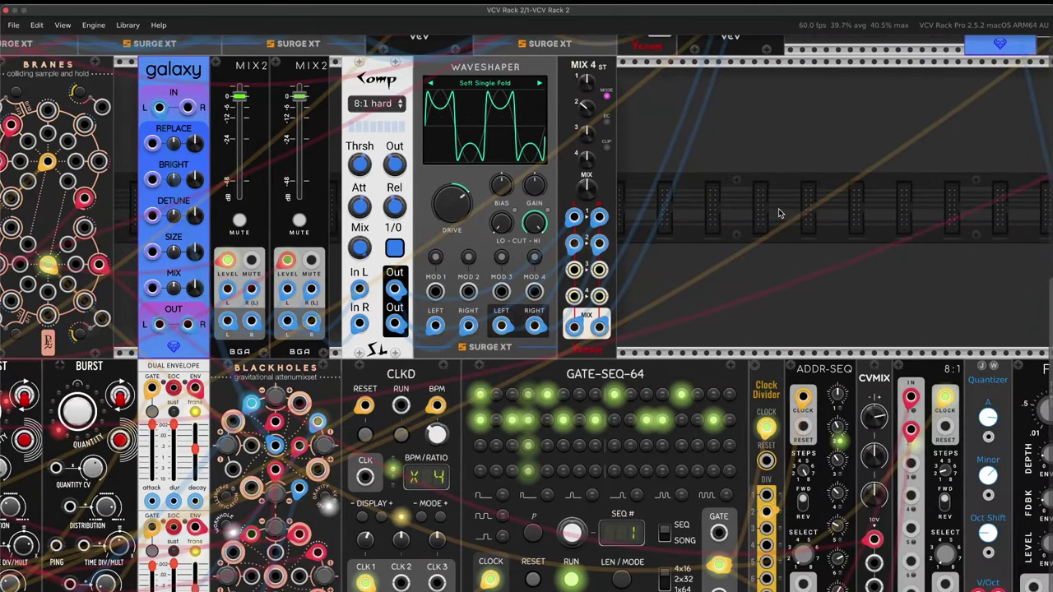
{"action": "scroll", "coordinate": [779, 213], "scroll_direction": "up", "scroll_amount": 2}
{"action": "scroll", "coordinate": [777, 214], "scroll_direction": "down", "scroll_amount": 10}
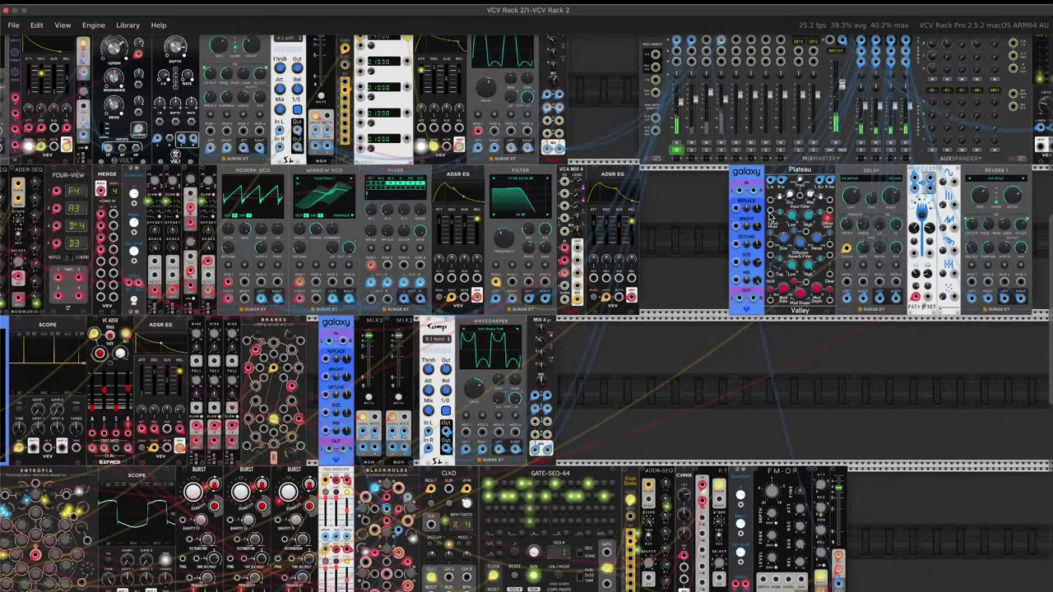
{"action": "scroll", "coordinate": [771, 215], "scroll_direction": "right", "scroll_amount": 3}
{"action": "scroll", "coordinate": [625, 190], "scroll_direction": "up", "scroll_amount": 2}
{"action": "scroll", "coordinate": [596, 142], "scroll_direction": "up", "scroll_amount": 6}
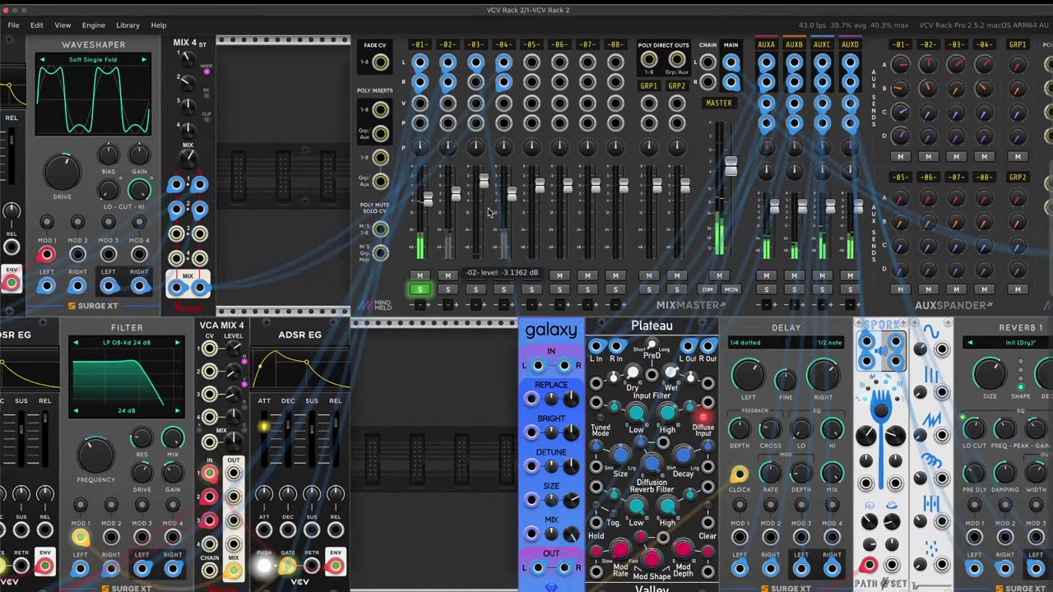
{"action": "scroll", "coordinate": [462, 200], "scroll_direction": "right", "scroll_amount": 8}
{"action": "scroll", "coordinate": [462, 200], "scroll_direction": "up", "scroll_amount": 5}
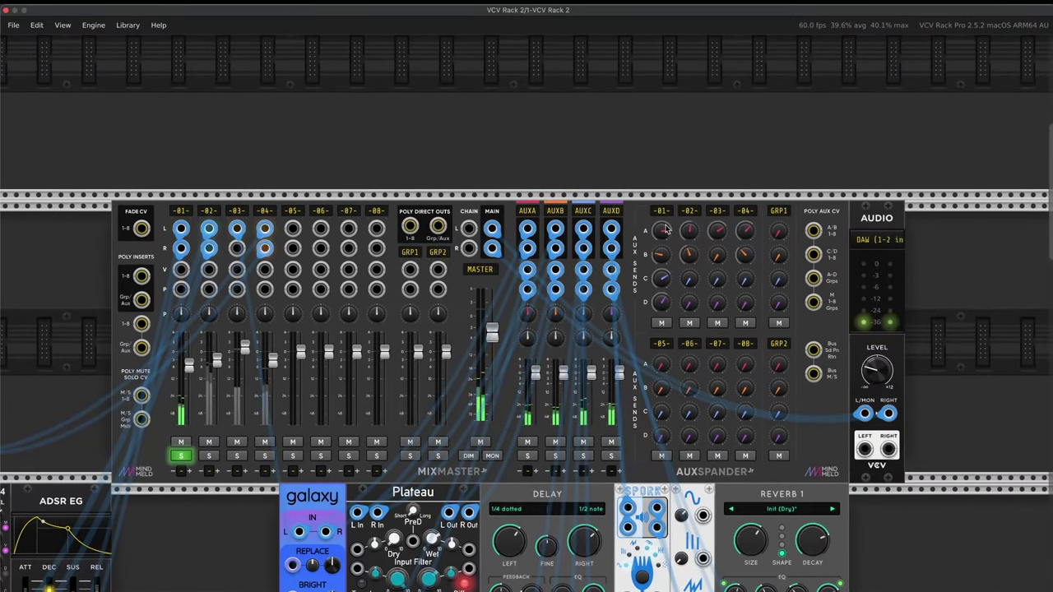
{"action": "left_click_drag", "start_coordinate": [354, 524], "coordinate": [298, 533]}
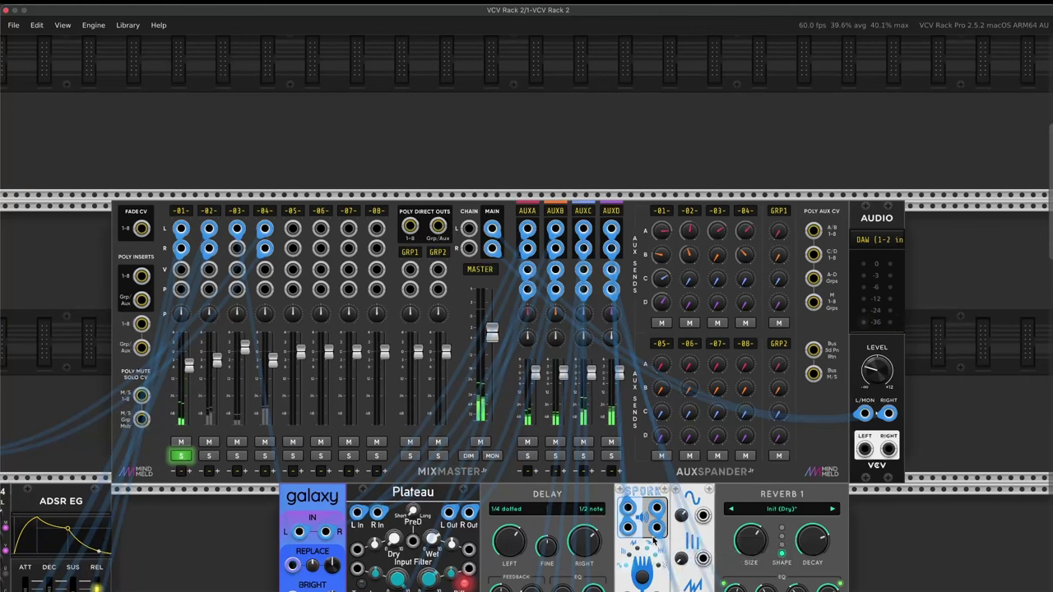
{"action": "scroll", "coordinate": [658, 526], "scroll_direction": "down", "scroll_amount": 4}
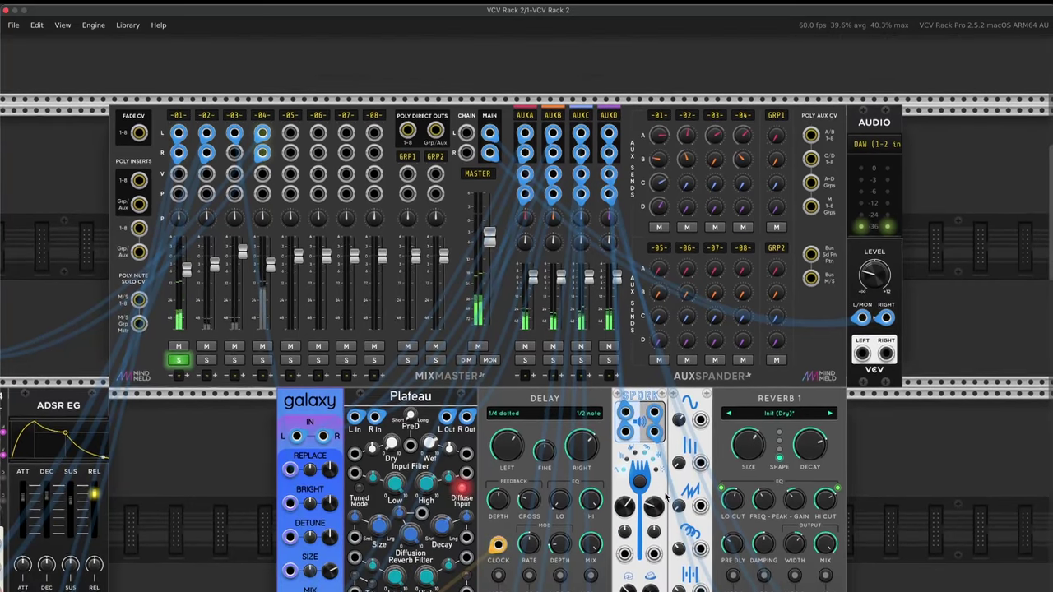
{"action": "scroll", "coordinate": [666, 494], "scroll_direction": "down", "scroll_amount": 1}
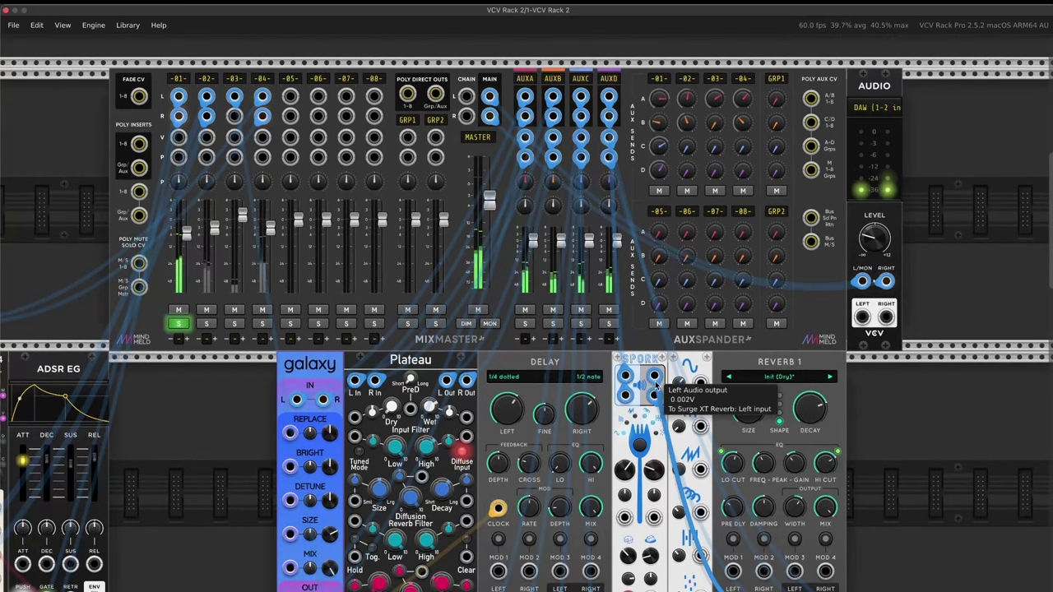
{"action": "scroll", "coordinate": [668, 406], "scroll_direction": "up", "scroll_amount": 4}
{"action": "scroll", "coordinate": [656, 387], "scroll_direction": "down", "scroll_amount": 5}
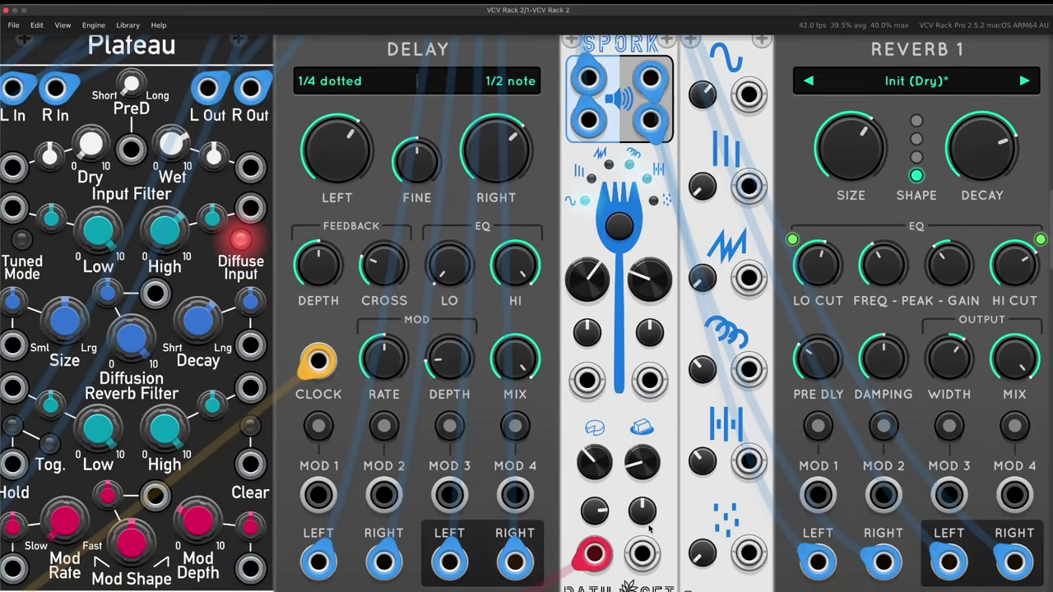
{"action": "scroll", "coordinate": [650, 455], "scroll_direction": "up", "scroll_amount": 7}
{"action": "scroll", "coordinate": [650, 455], "scroll_direction": "right", "scroll_amount": 2}
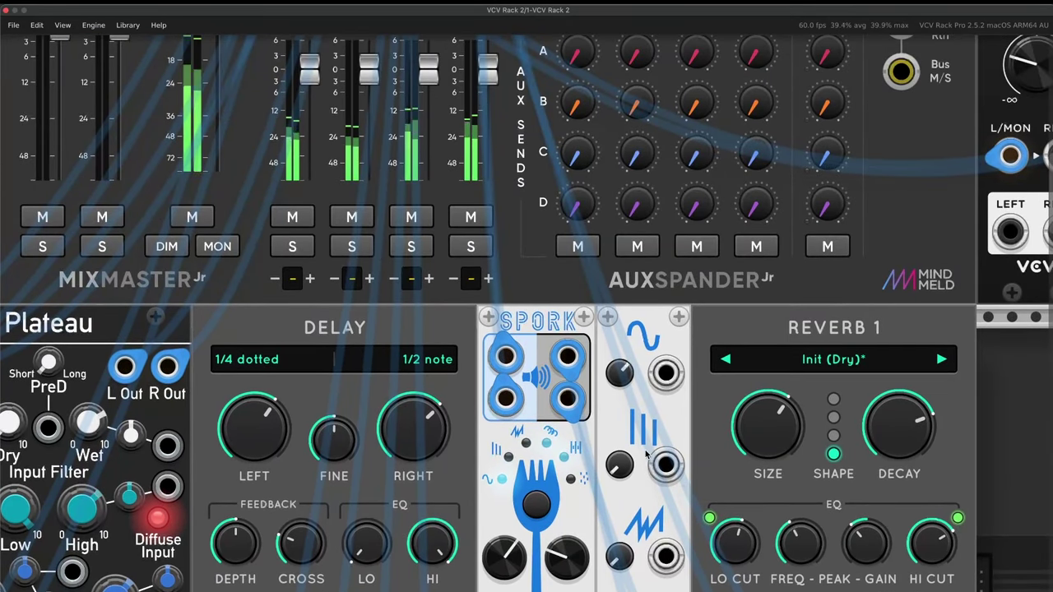
{"action": "scroll", "coordinate": [565, 503], "scroll_direction": "down", "scroll_amount": 2}
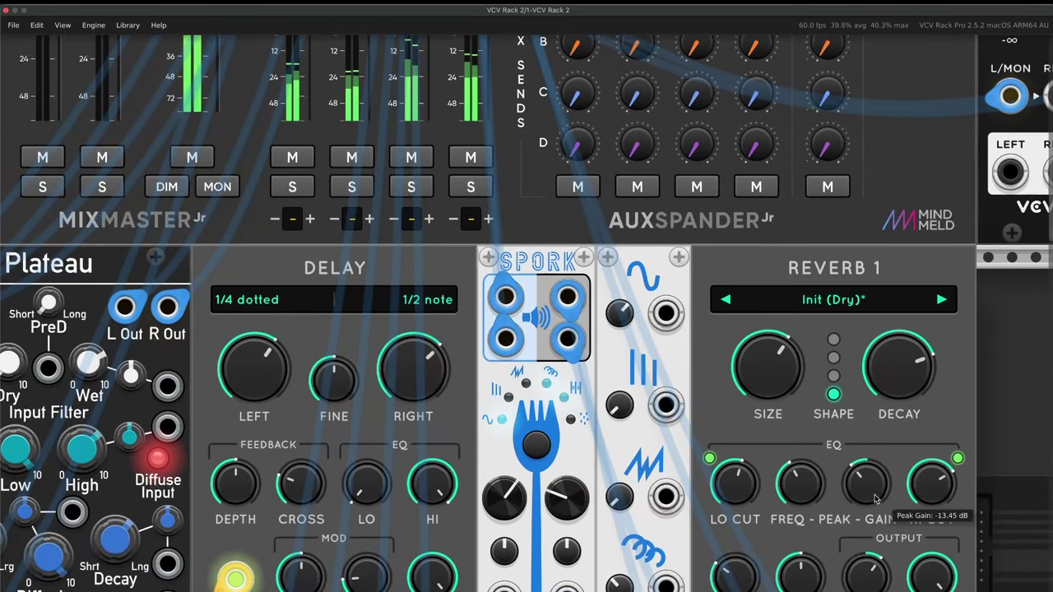
{"action": "scroll", "coordinate": [646, 486], "scroll_direction": "down", "scroll_amount": 10}
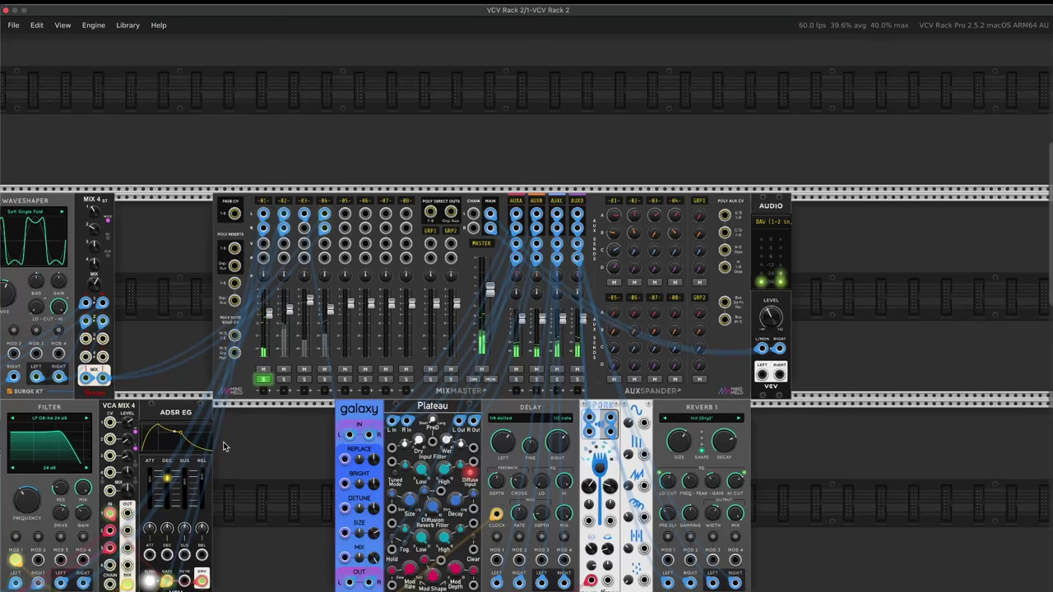
Scroll the rack back to the Euclidean Sequencer, Sapphire Tricorder and Clocked modules.
{"action": "scroll", "coordinate": [774, 325], "scroll_direction": "left", "scroll_amount": 5}
{"action": "scroll", "coordinate": [773, 325], "scroll_direction": "up", "scroll_amount": 10}
{"action": "scroll", "coordinate": [329, 465], "scroll_direction": "left", "scroll_amount": 10}
{"action": "scroll", "coordinate": [333, 463], "scroll_direction": "down", "scroll_amount": 1}
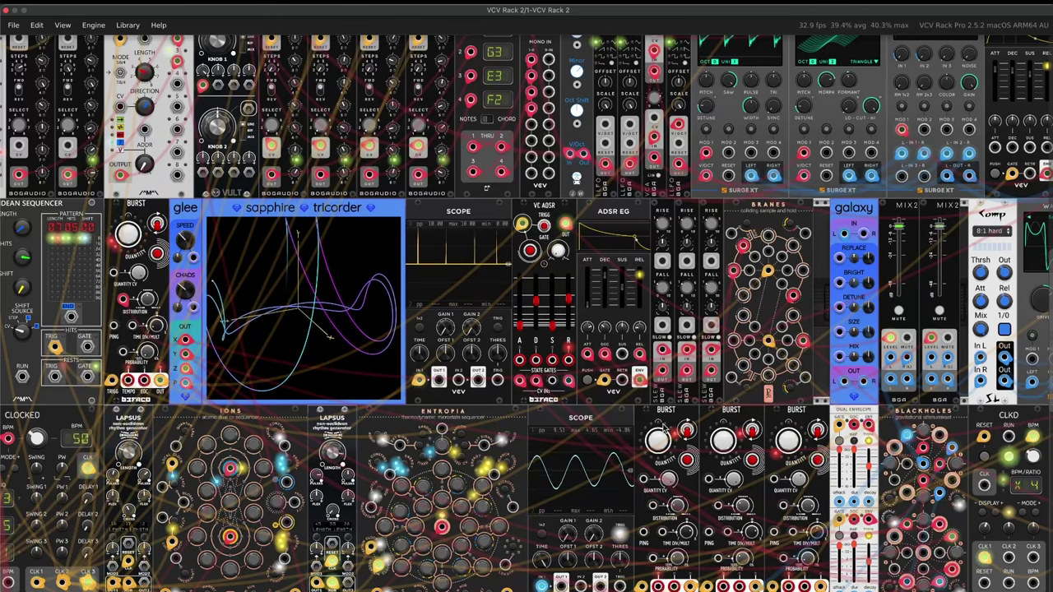
{"action": "scroll", "coordinate": [664, 426], "scroll_direction": "right", "scroll_amount": 10}
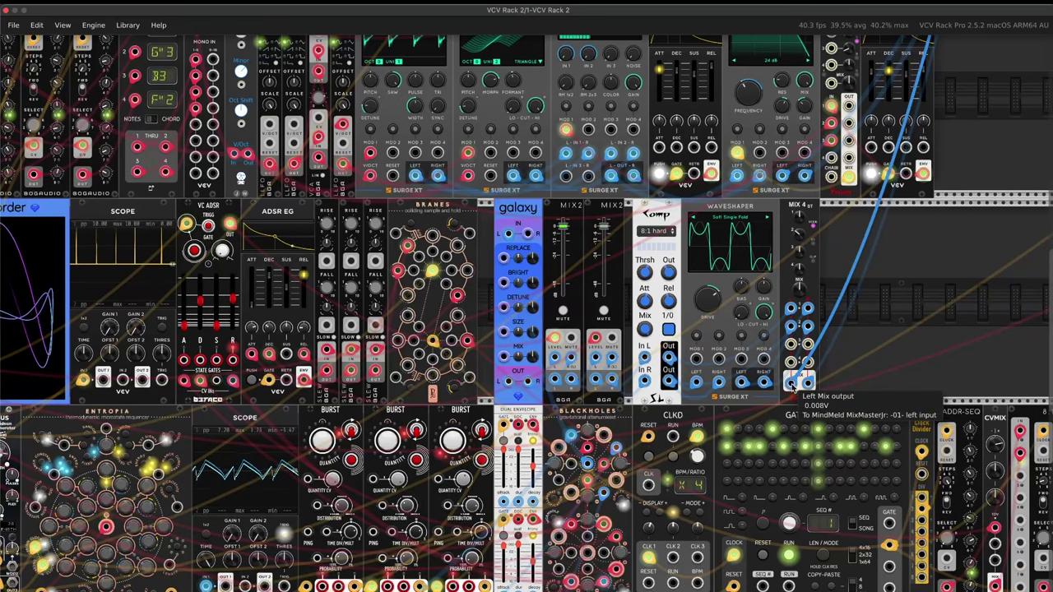
{"action": "scroll", "coordinate": [905, 322], "scroll_direction": "right", "scroll_amount": 5}
{"action": "scroll", "coordinate": [823, 324], "scroll_direction": "right", "scroll_amount": 4}
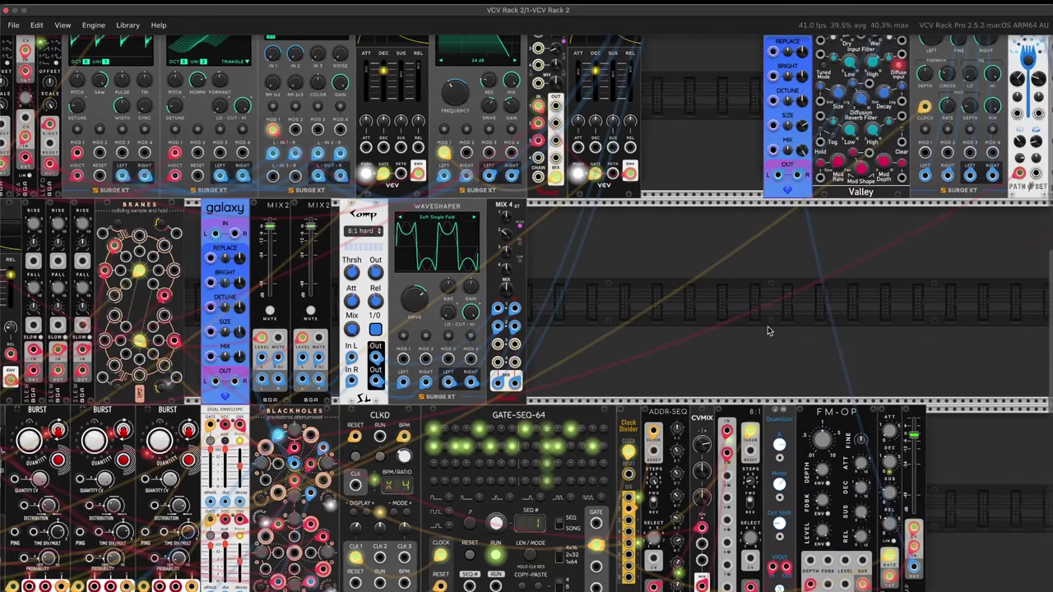
{"action": "scroll", "coordinate": [581, 353], "scroll_direction": "left", "scroll_amount": 20}
{"action": "scroll", "coordinate": [581, 353], "scroll_direction": "left", "scroll_amount": 2}
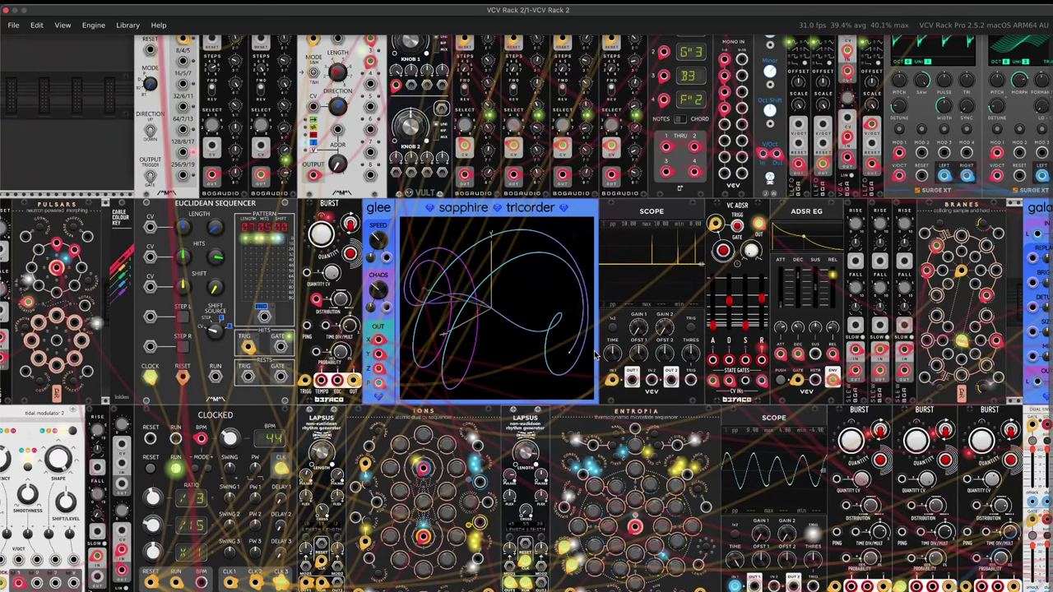
Sweep the Clocked tempo knob between 44 and about 54 BPM, finishing at 44 BPM.
{"action": "left_click_drag", "start_coordinate": [244, 446], "coordinate": [245, 440]}
{"action": "scroll", "coordinate": [245, 441], "scroll_direction": "left", "scroll_amount": 9}
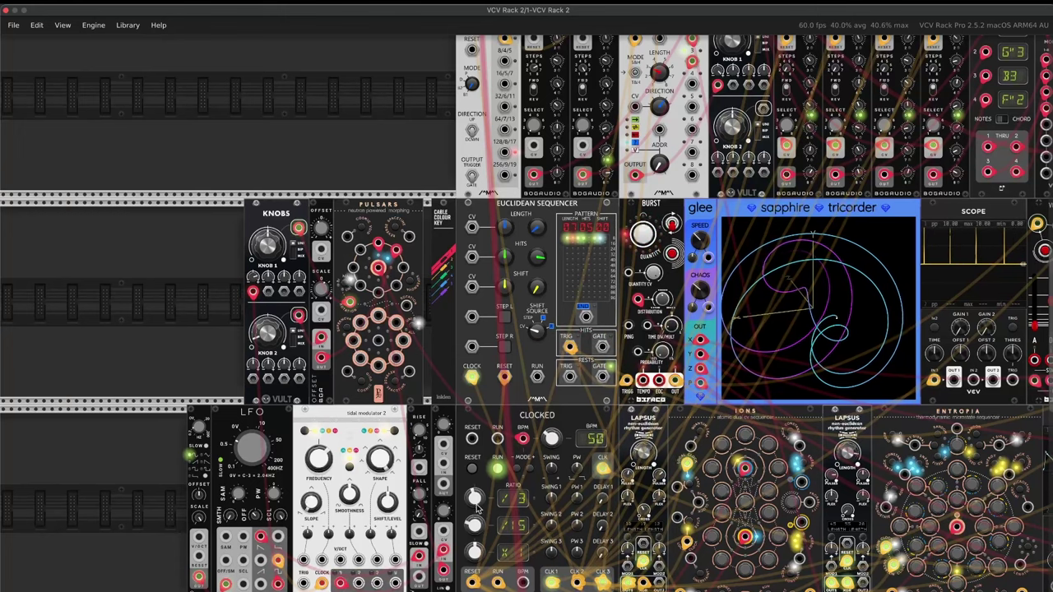
{"action": "left_click_drag", "start_coordinate": [554, 451], "coordinate": [597, 444]}
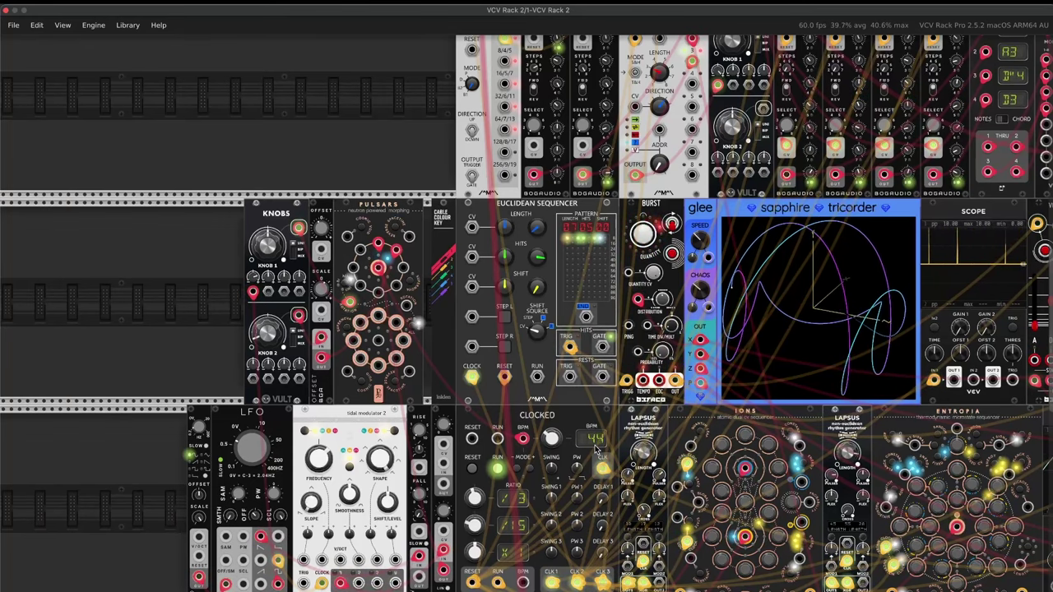
{"action": "left_click_drag", "start_coordinate": [378, 267], "coordinate": [544, 452]}
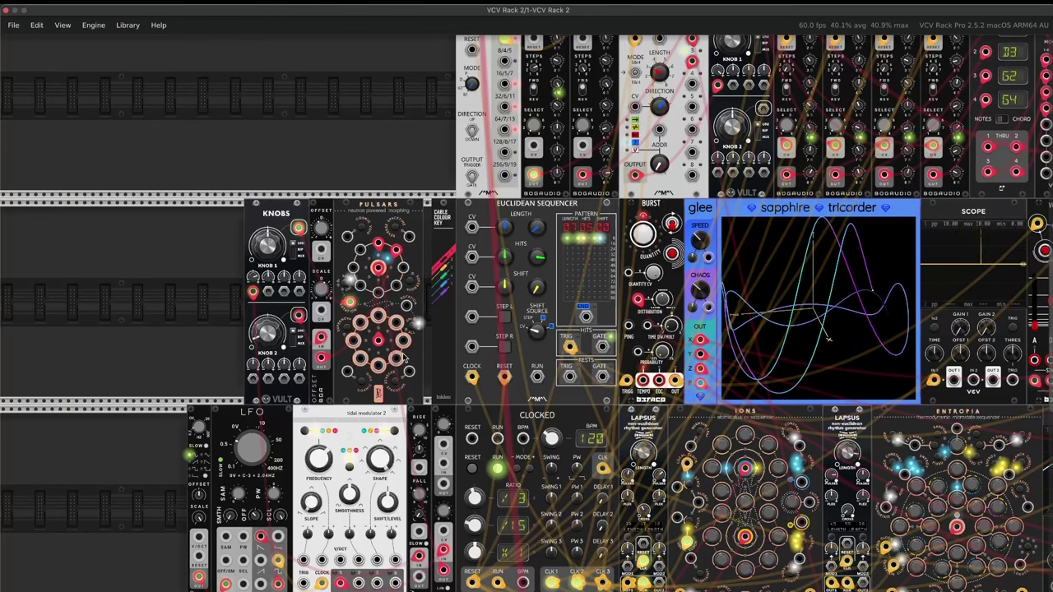
{"action": "mouse_move", "coordinate": [379, 350]}
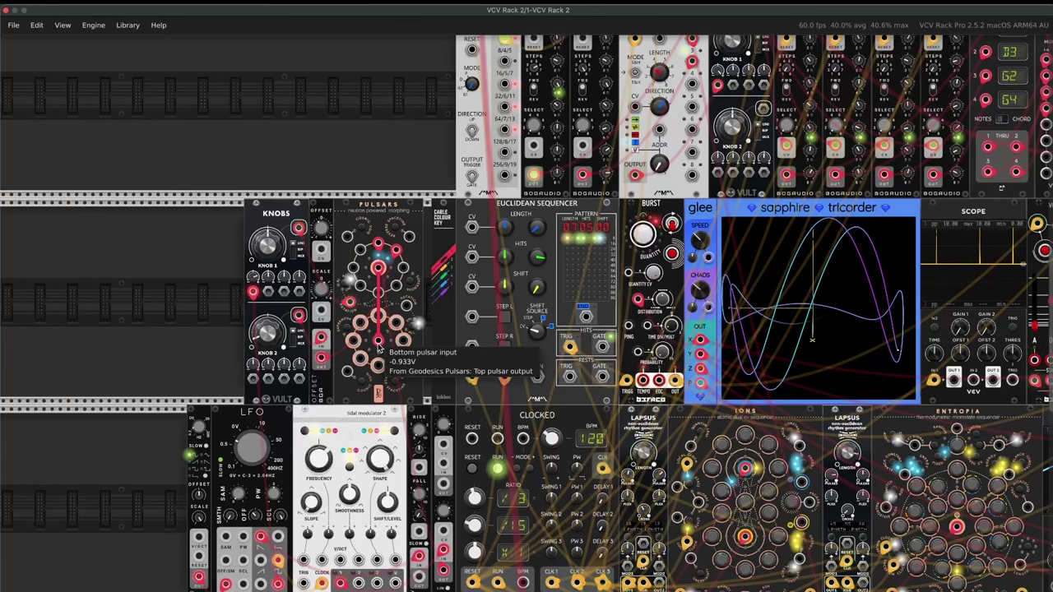
{"action": "left_click_drag", "start_coordinate": [379, 350], "coordinate": [523, 440]}
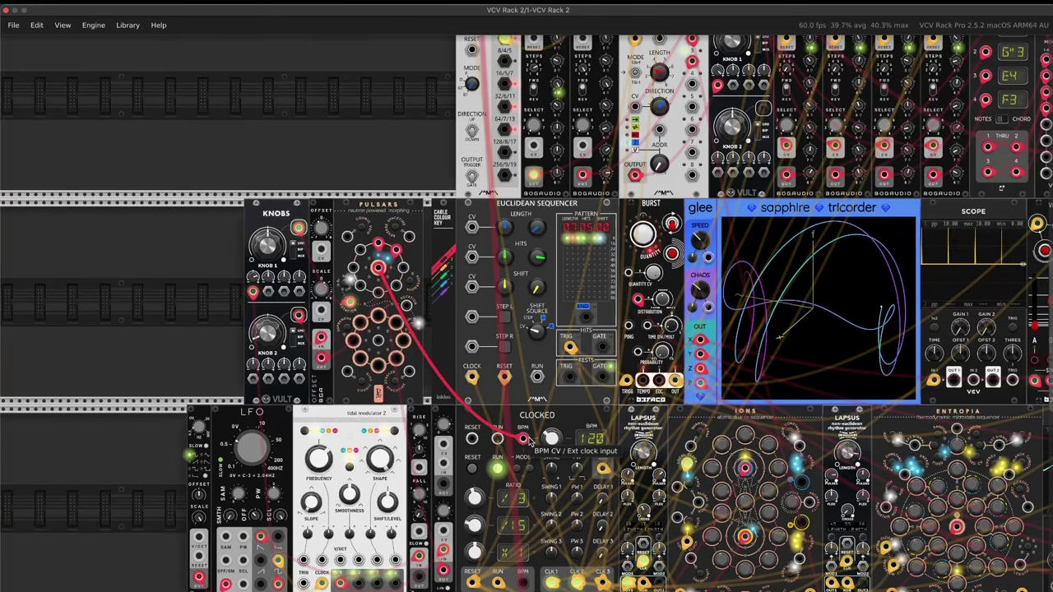
{"action": "left_click_drag", "start_coordinate": [528, 440], "coordinate": [527, 441]}
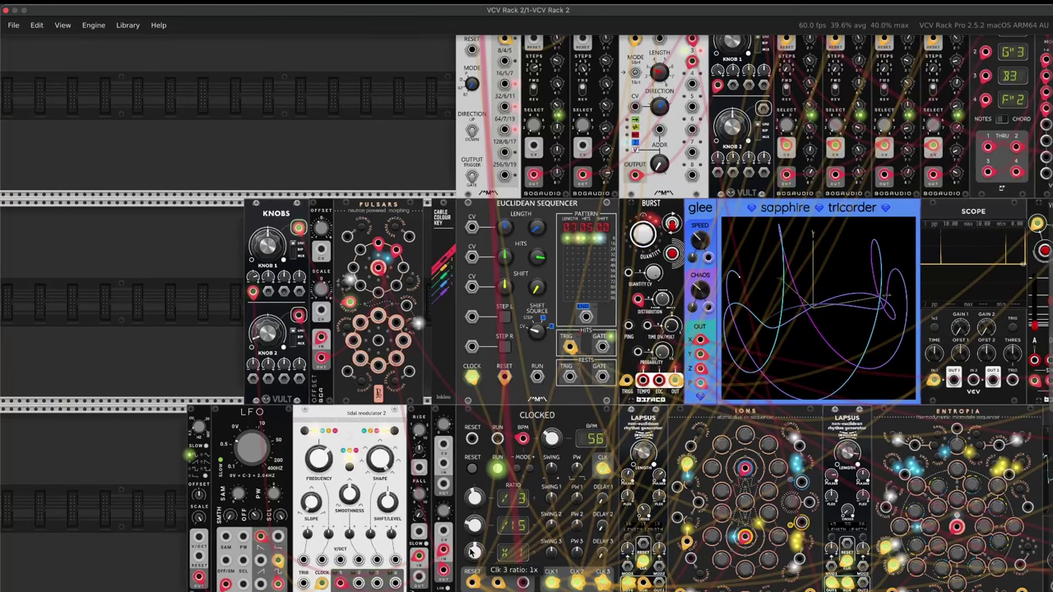
{"action": "scroll", "coordinate": [429, 486], "scroll_direction": "down", "scroll_amount": 2}
{"action": "scroll", "coordinate": [424, 519], "scroll_direction": "up", "scroll_amount": 3}
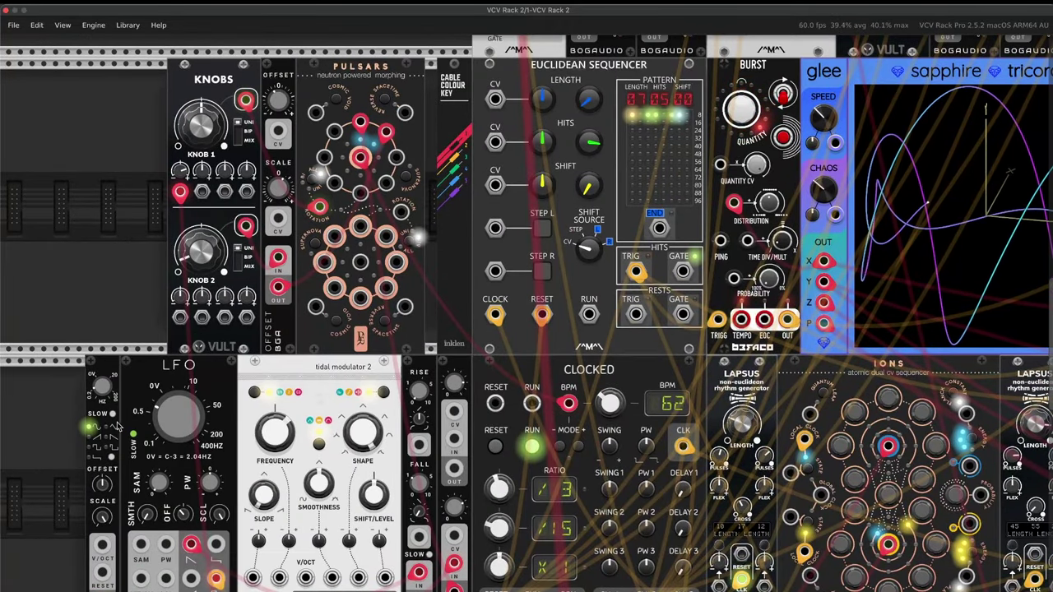
{"action": "left_click_drag", "start_coordinate": [62, 393], "coordinate": [80, 424]}
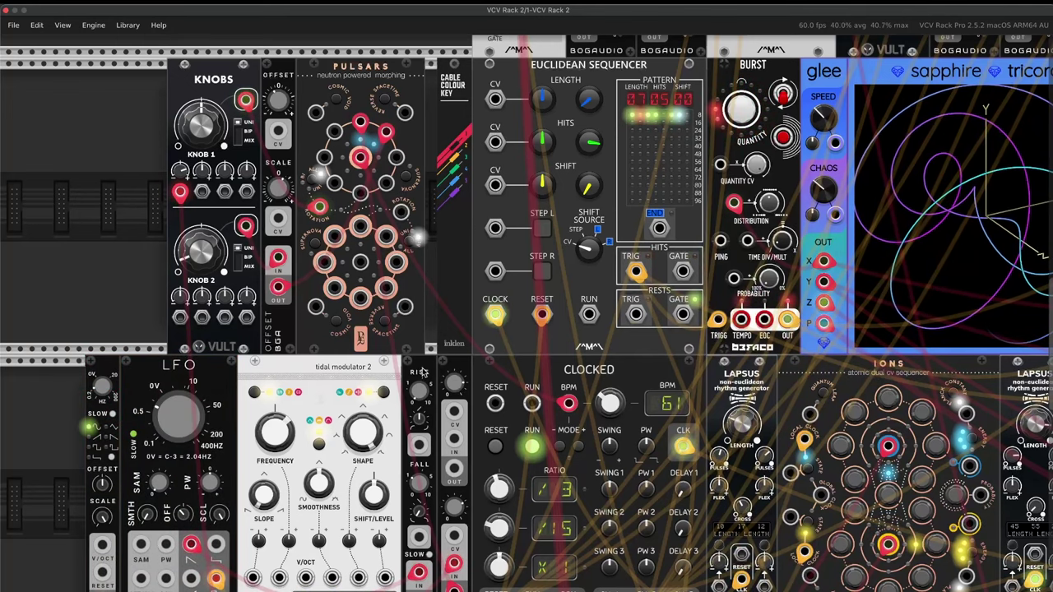
{"action": "key", "text": "BackSpace"}
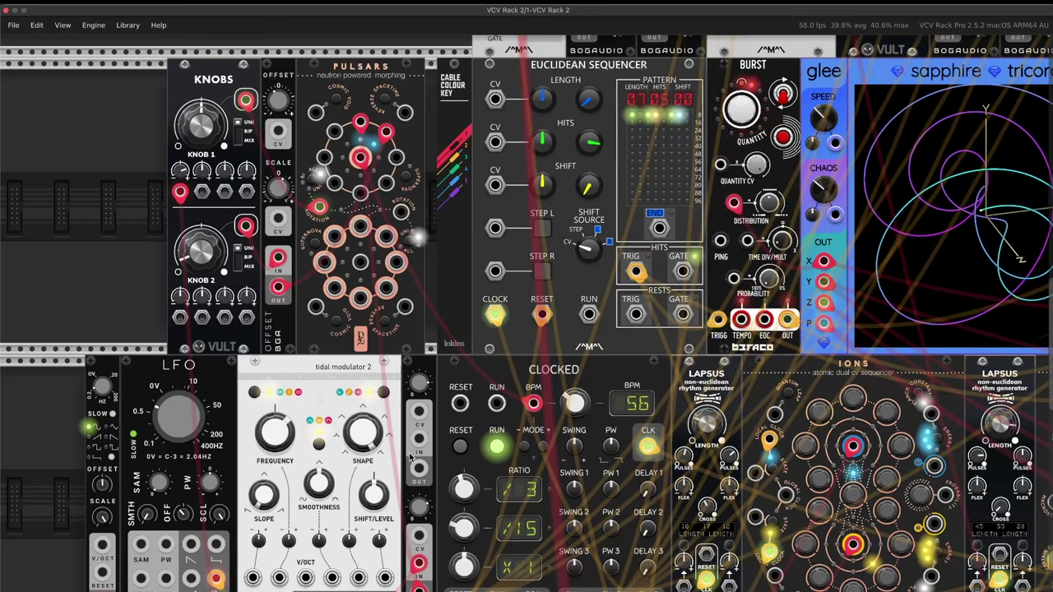
{"action": "key", "text": "super+z"}
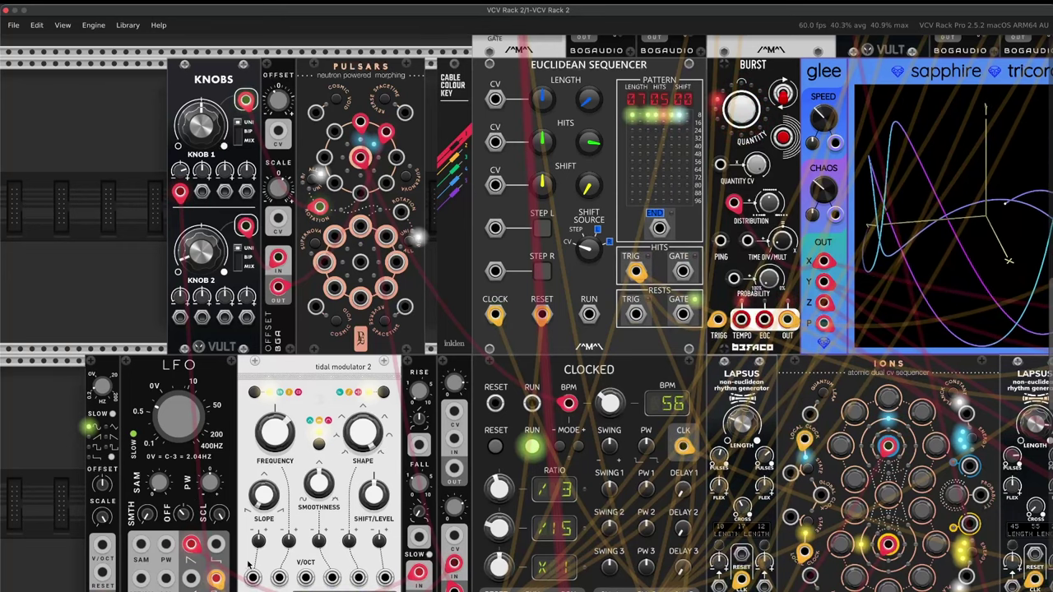
Add a Scope module and patch Tidal Modulator 2's output 1 into Scope IN 1.
{"action": "scroll", "coordinate": [124, 411], "scroll_direction": "down", "scroll_amount": 5}
{"action": "scroll", "coordinate": [124, 410], "scroll_direction": "left", "scroll_amount": 3}
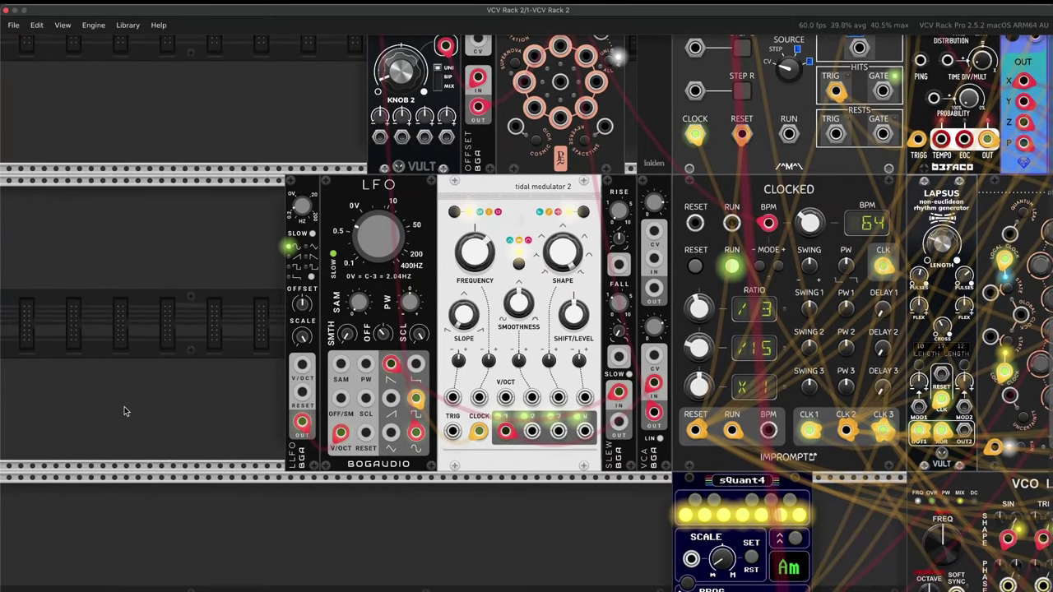
{"action": "right_click", "coordinate": [122, 367]}
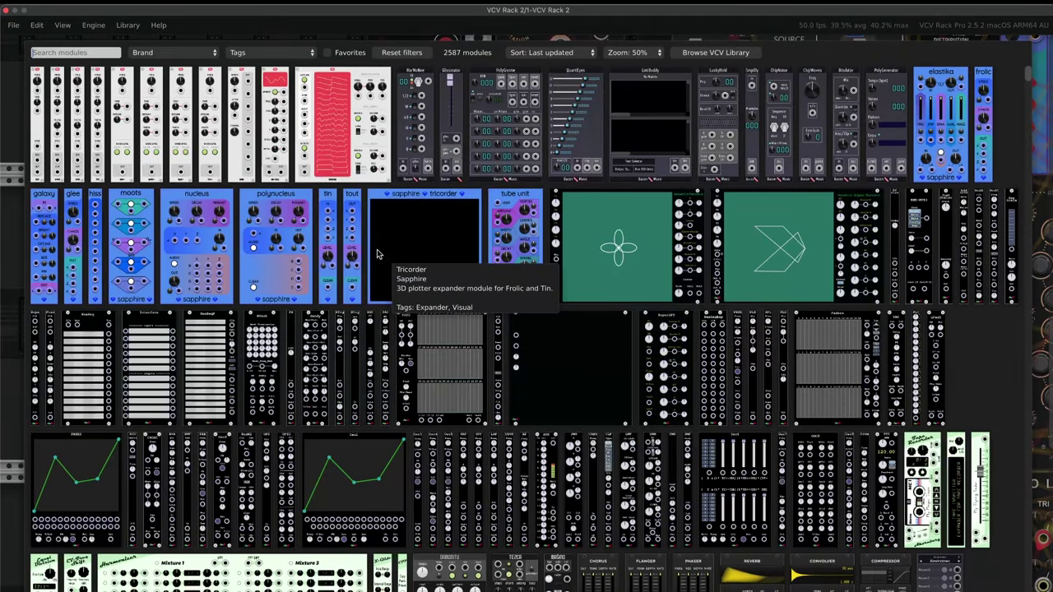
{"action": "scroll", "coordinate": [58, 56], "scroll_direction": "down", "scroll_amount": 5}
{"action": "key", "text": "Escape"}
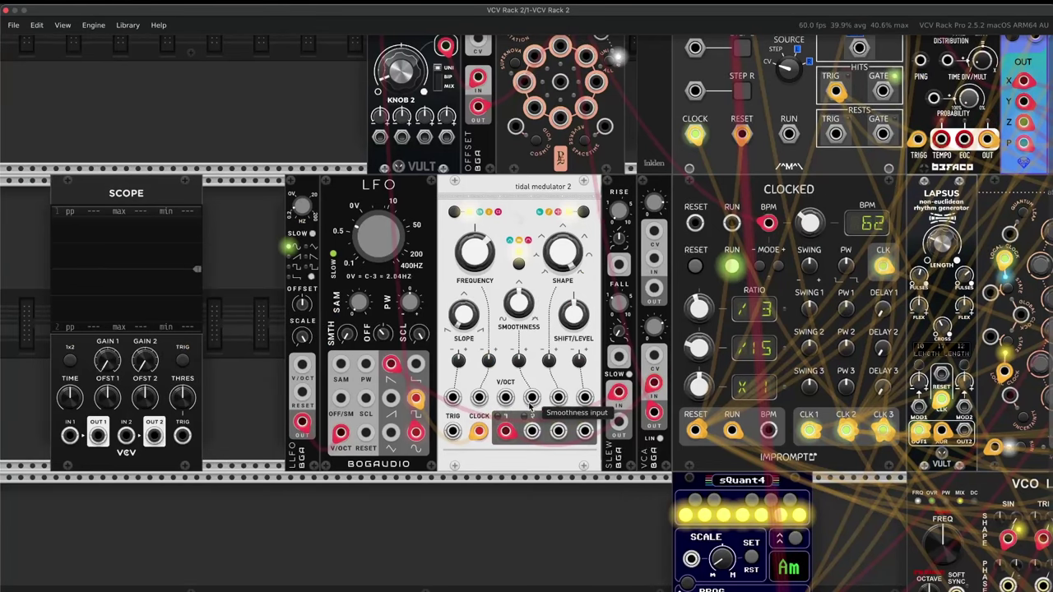
{"action": "mouse_move", "coordinate": [505, 432]}
{"action": "left_mouse_down"}
{"action": "mouse_move", "coordinate": [449, 493]}
{"action": "mouse_move", "coordinate": [30, 424]}
{"action": "mouse_move", "coordinate": [70, 435]}
{"action": "left_mouse_up"}
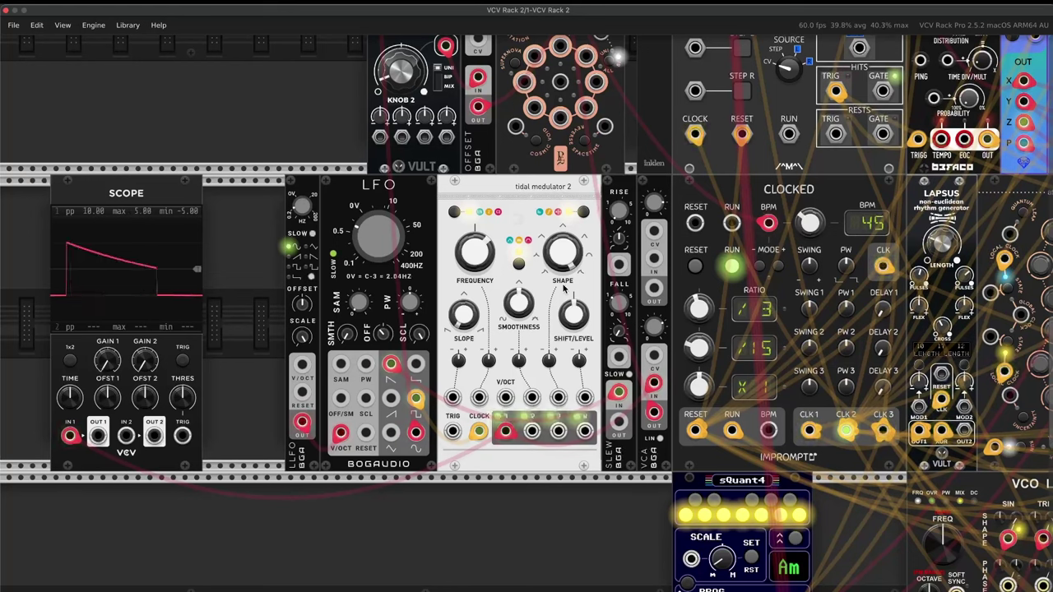
Patch Pulsars' top output into Clocked's BPM input and unplug the VCA cable from Pulsars.
{"action": "mouse_move", "coordinate": [519, 298]}
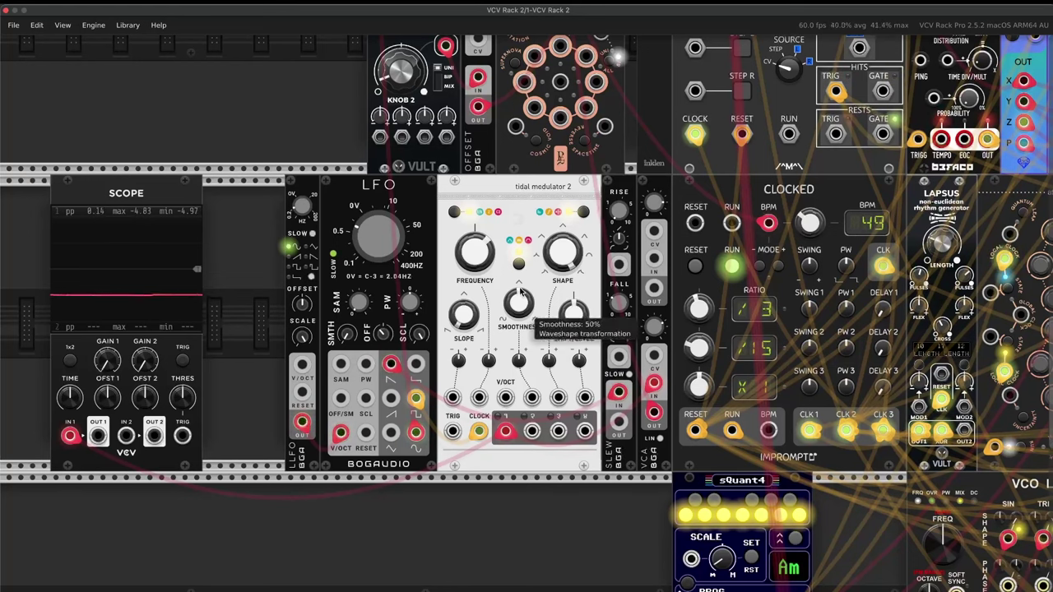
{"action": "scroll", "coordinate": [520, 292], "scroll_direction": "right", "scroll_amount": 3}
{"action": "scroll", "coordinate": [520, 292], "scroll_direction": "up", "scroll_amount": 5}
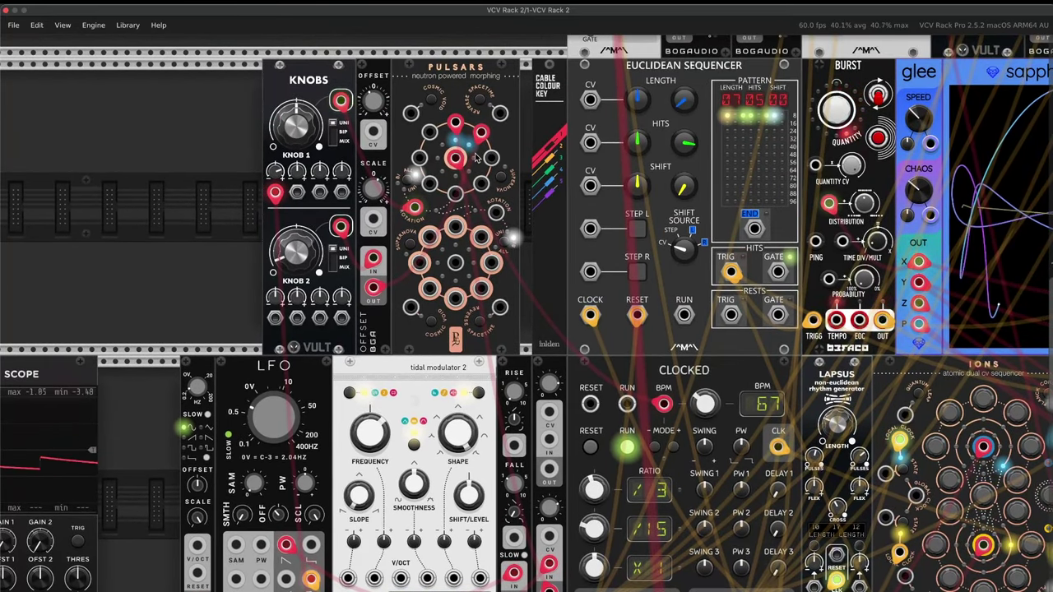
{"action": "left_click_drag", "start_coordinate": [455, 158], "coordinate": [663, 403]}
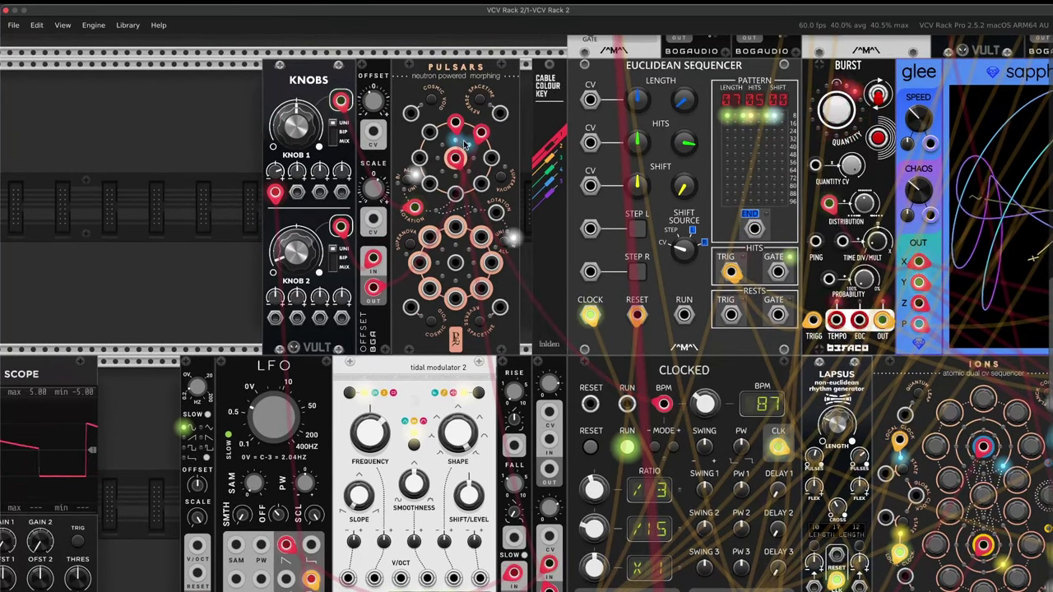
{"action": "left_click_drag", "start_coordinate": [452, 123], "coordinate": [395, 227]}
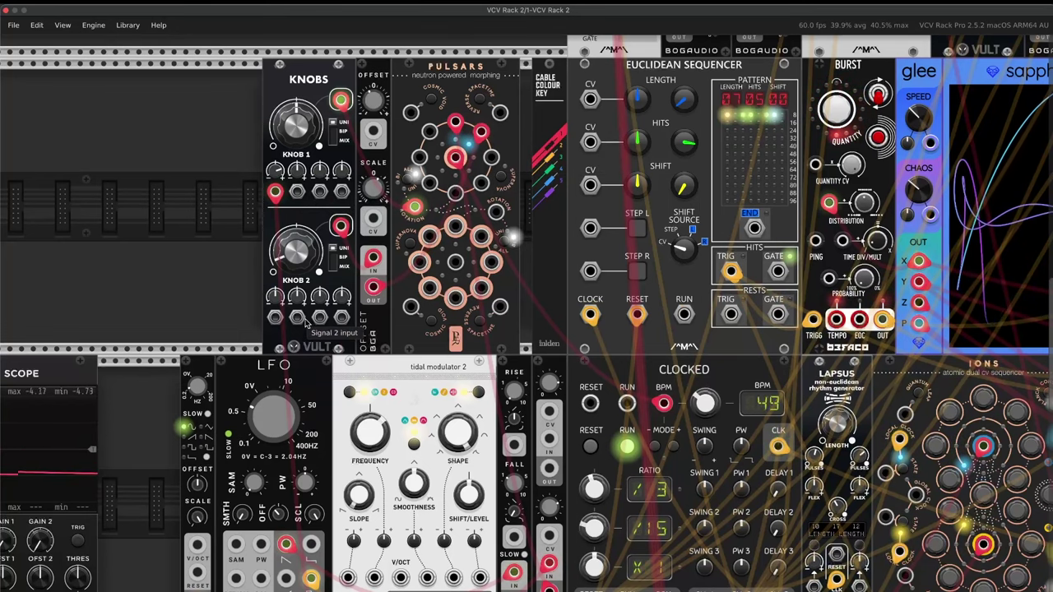
Raise Knob 2 slightly, then zoom out over the whole running patch.
{"action": "mouse_move", "coordinate": [298, 255]}
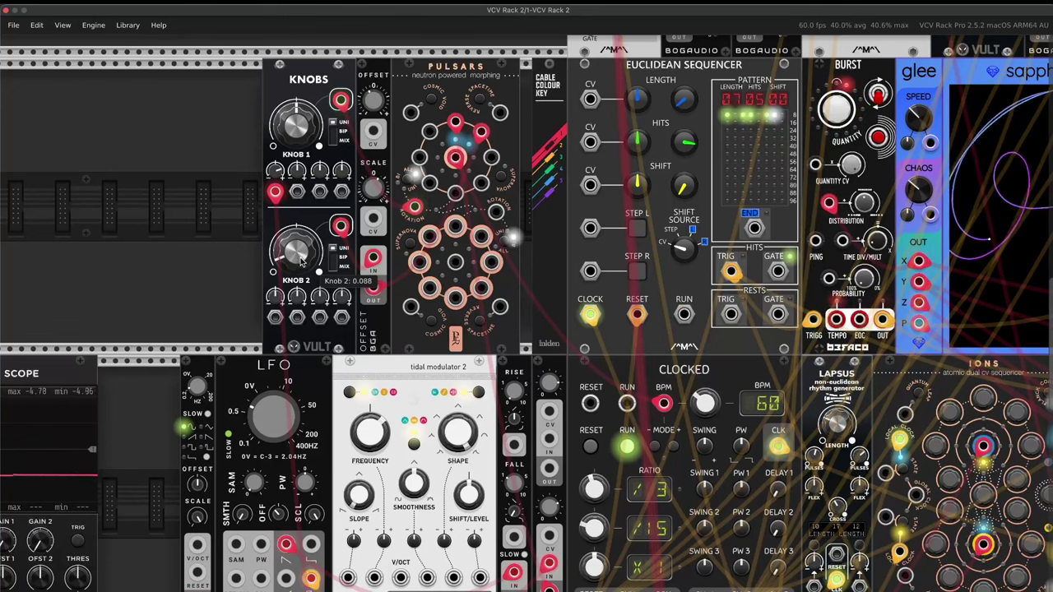
{"action": "mouse_move", "coordinate": [301, 262]}
{"action": "left_mouse_down"}
{"action": "mouse_move", "coordinate": [302, 196]}
{"action": "mouse_move", "coordinate": [302, 251]}
{"action": "left_mouse_up"}
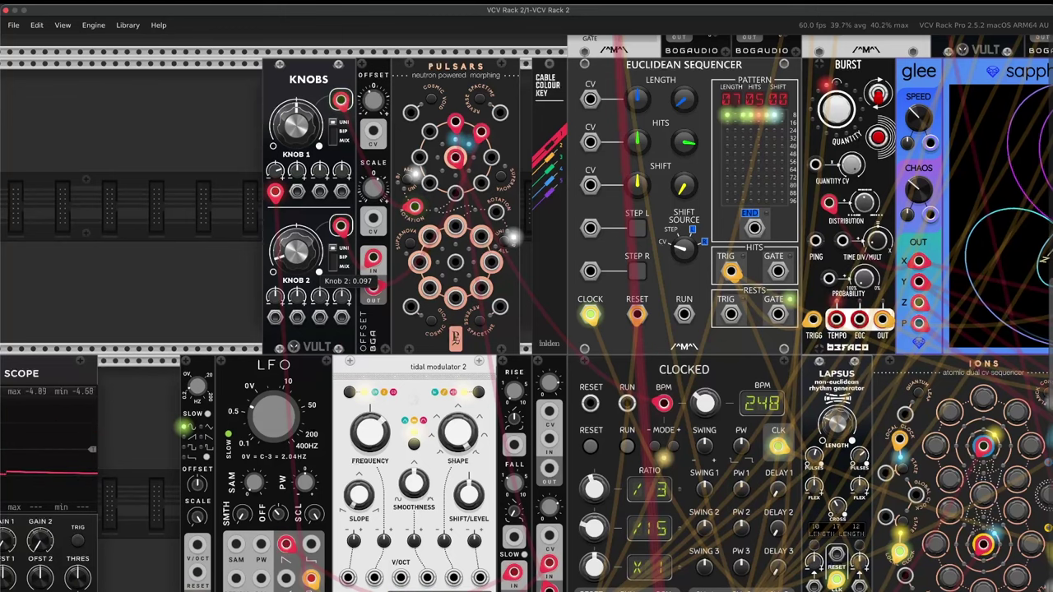
{"action": "scroll", "coordinate": [560, 493], "scroll_direction": "up", "scroll_amount": 2}
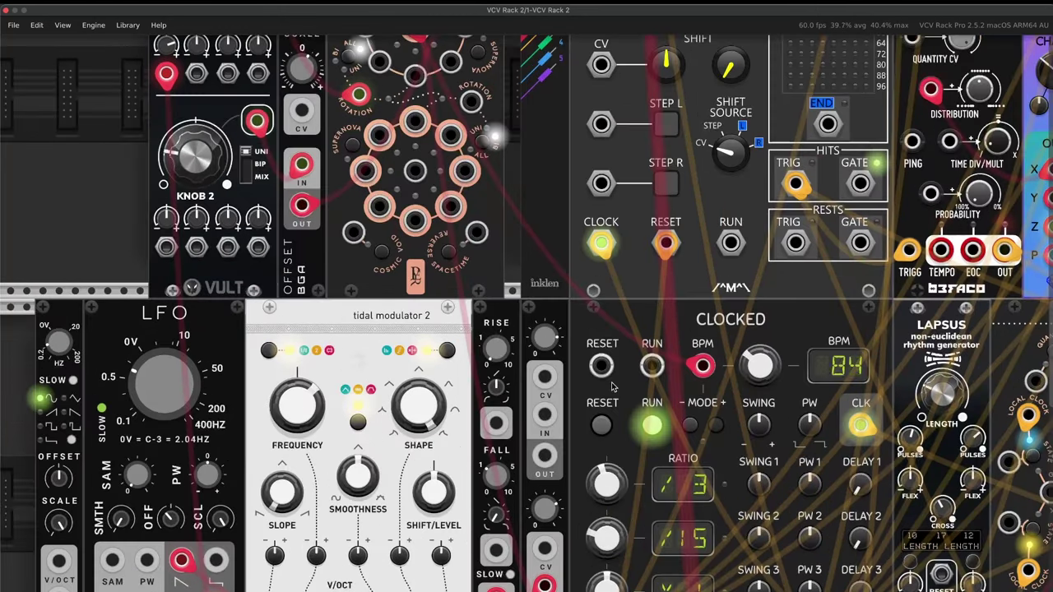
{"action": "scroll", "coordinate": [590, 398], "scroll_direction": "down", "scroll_amount": 5}
{"action": "scroll", "coordinate": [590, 396], "scroll_direction": "right", "scroll_amount": 10}
{"action": "scroll", "coordinate": [590, 377], "scroll_direction": "right", "scroll_amount": 4}
{"action": "scroll", "coordinate": [592, 380], "scroll_direction": "up", "scroll_amount": 1}
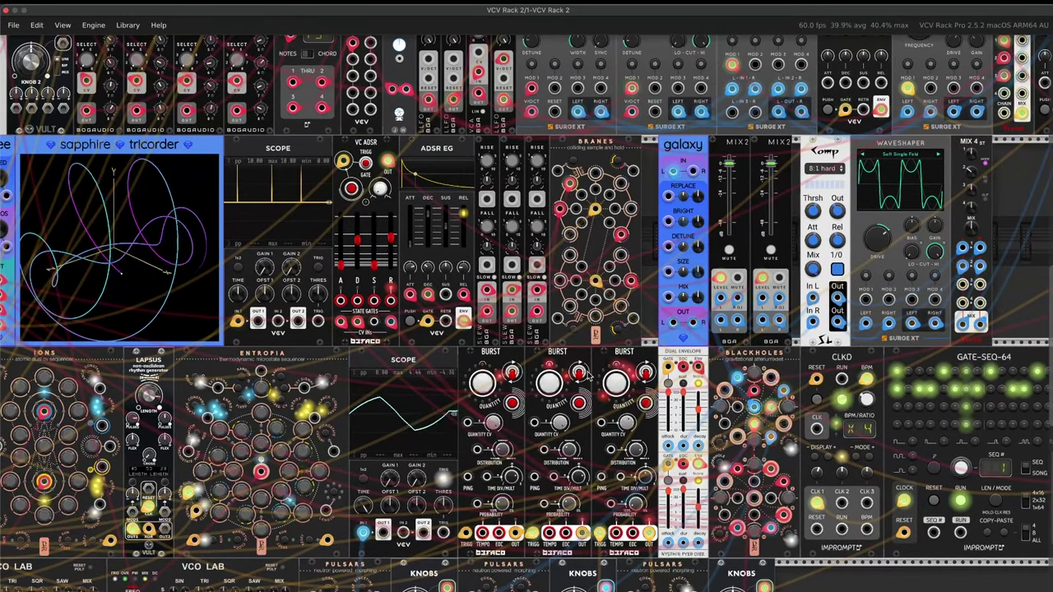
{"action": "scroll", "coordinate": [705, 376], "scroll_direction": "down", "scroll_amount": 6}
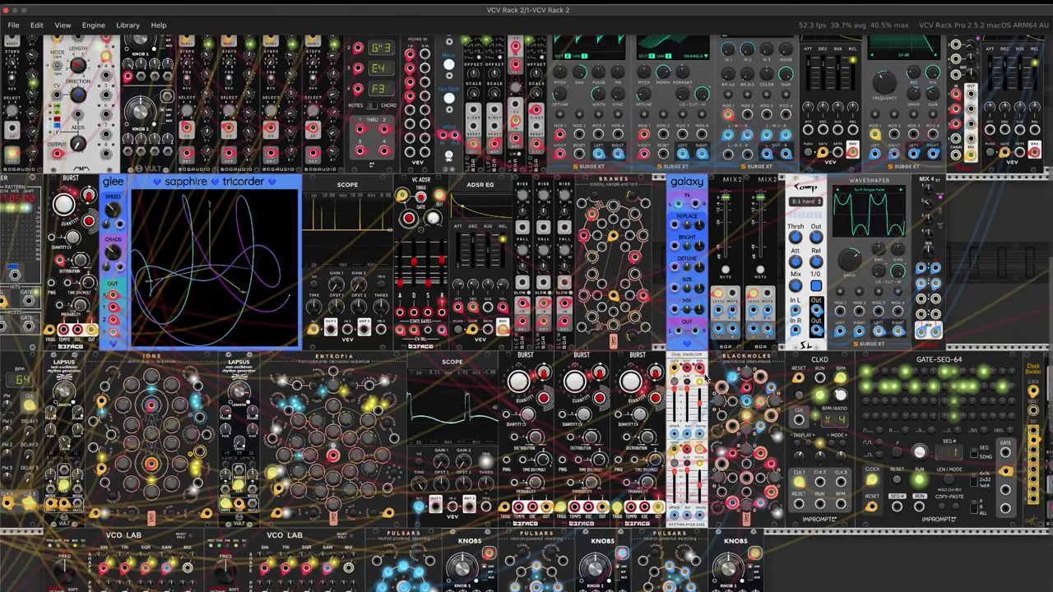
{"action": "scroll", "coordinate": [705, 377], "scroll_direction": "down", "scroll_amount": 2}
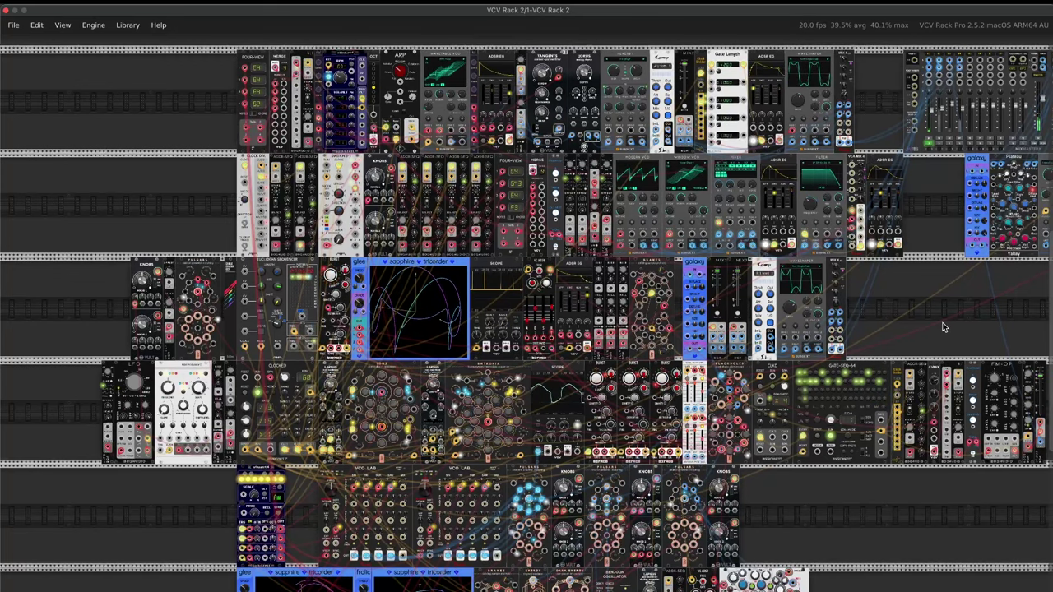
{"action": "scroll", "coordinate": [923, 332], "scroll_direction": "up", "scroll_amount": 3}
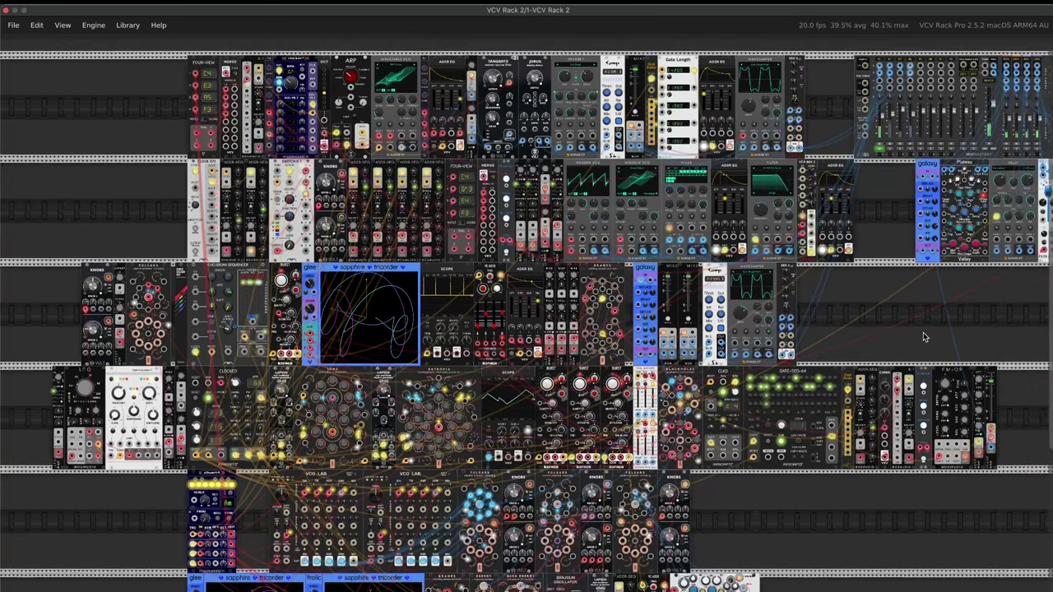
{"action": "scroll", "coordinate": [740, 403], "scroll_direction": "right", "scroll_amount": 3}
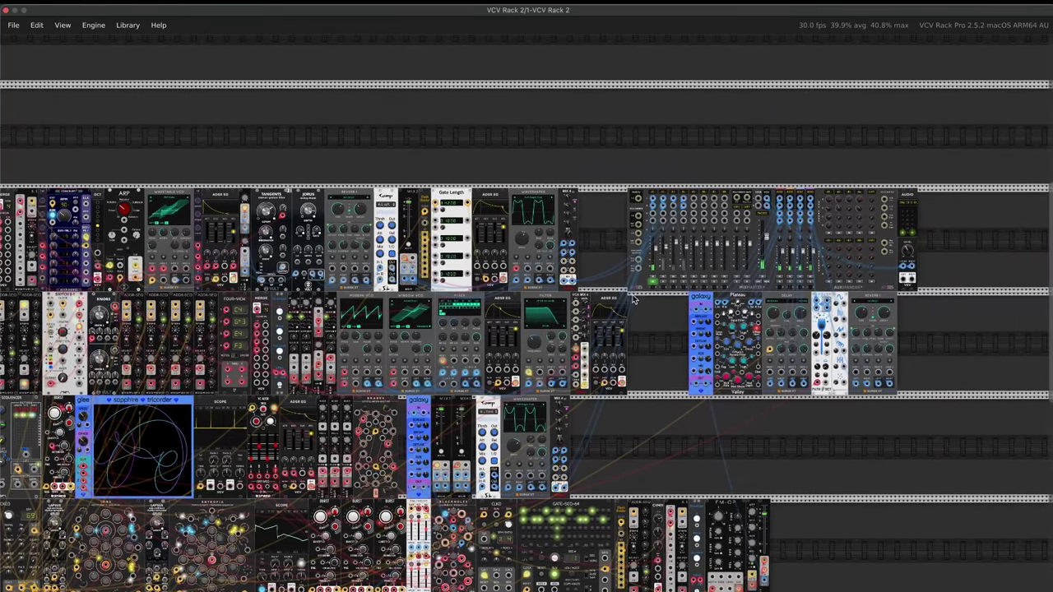
Zoom into the MixMaster and turn on solo (S) for channel 2.
{"action": "scroll", "coordinate": [642, 295], "scroll_direction": "up", "scroll_amount": 5}
{"action": "scroll", "coordinate": [643, 295], "scroll_direction": "up", "scroll_amount": 2}
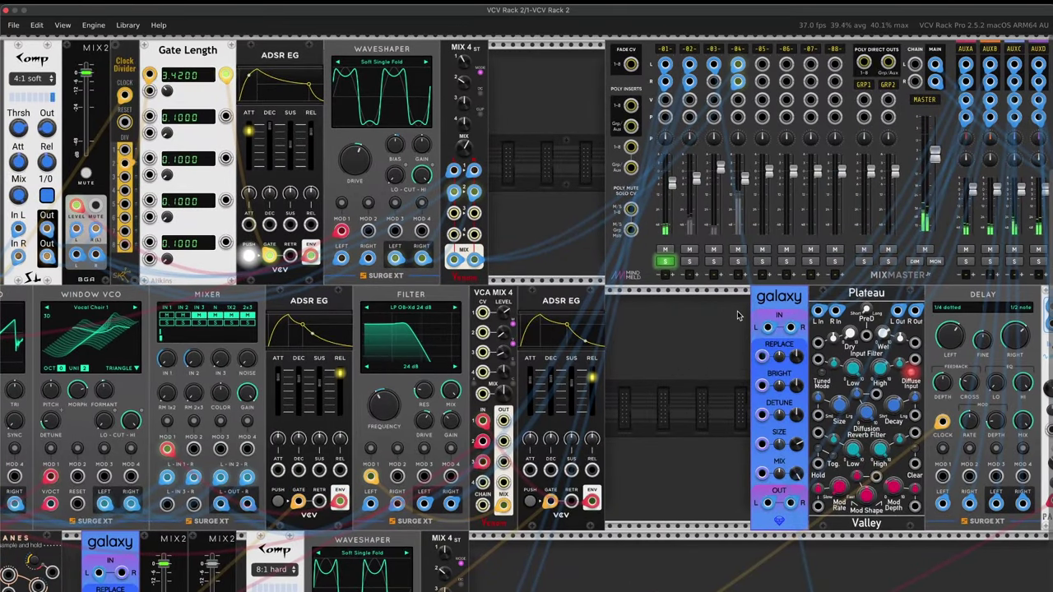
{"action": "scroll", "coordinate": [662, 408], "scroll_direction": "down", "scroll_amount": 2}
{"action": "scroll", "coordinate": [662, 409], "scroll_direction": "left", "scroll_amount": 2}
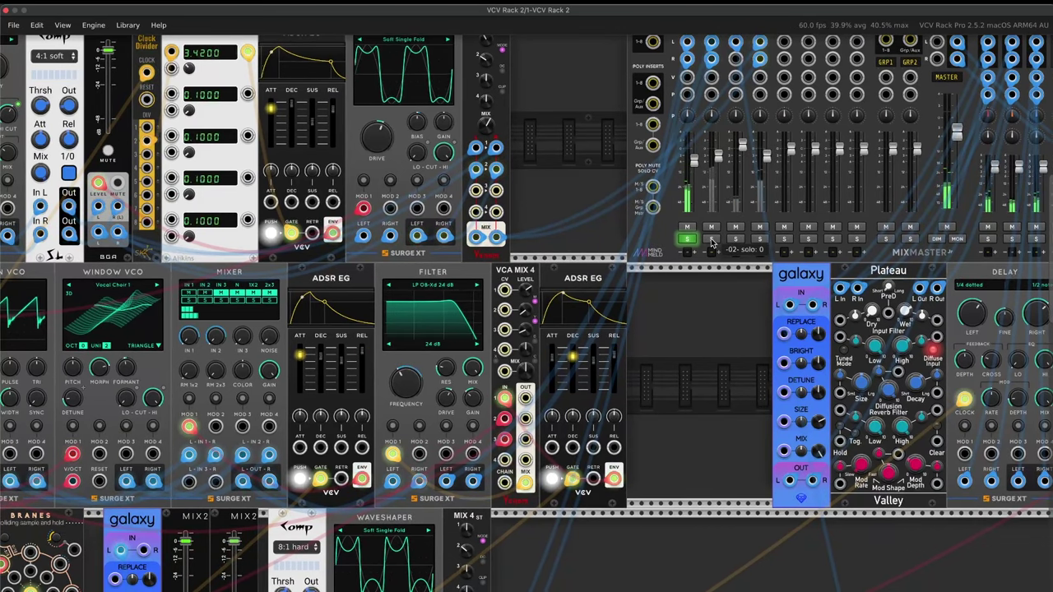
{"action": "left_click", "coordinate": [712, 244]}
{"action": "scroll", "coordinate": [699, 242], "scroll_direction": "right", "scroll_amount": 1}
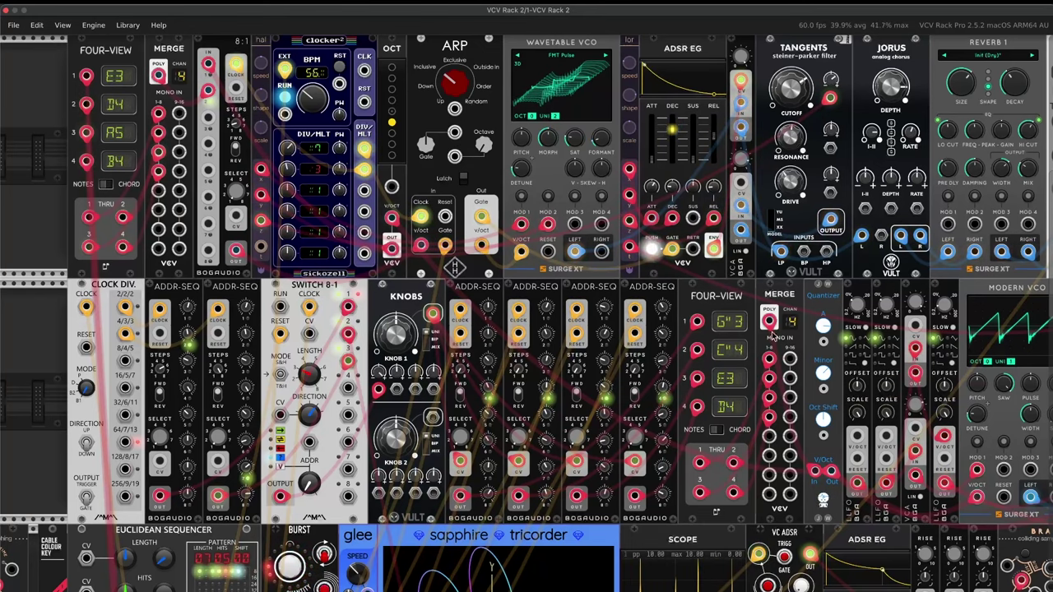
Cable Merge POLY out to Quantizer V/Oct In, and Switch 8-1 OUTPUT to Knobs Signal 1.
{"action": "left_click_drag", "start_coordinate": [815, 472], "coordinate": [769, 322]}
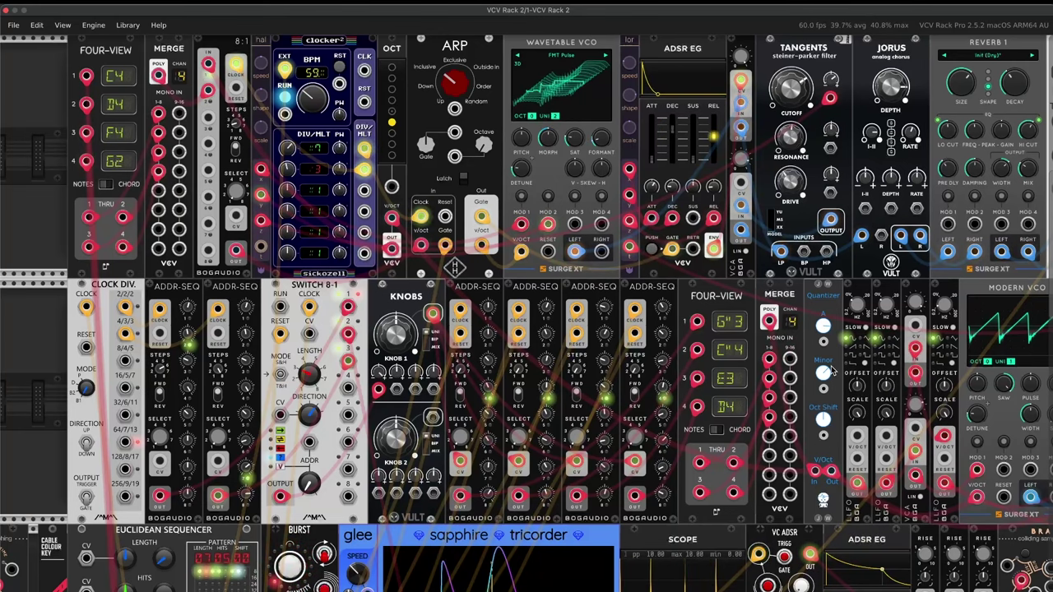
{"action": "right_click", "coordinate": [824, 498]}
{"action": "key", "text": "Escape"}
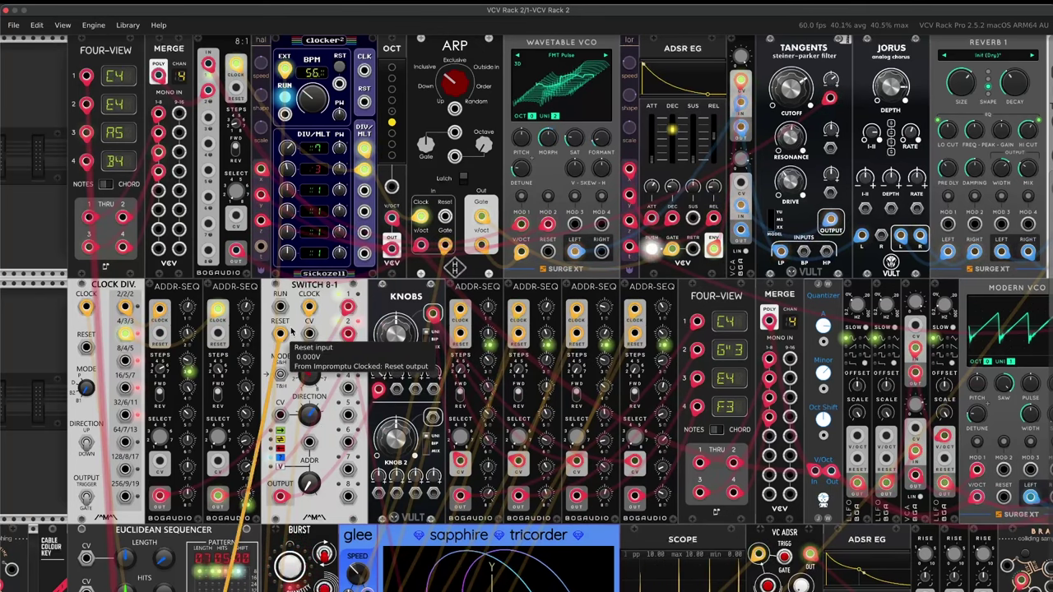
{"action": "left_click_drag", "start_coordinate": [378, 389], "coordinate": [281, 495]}
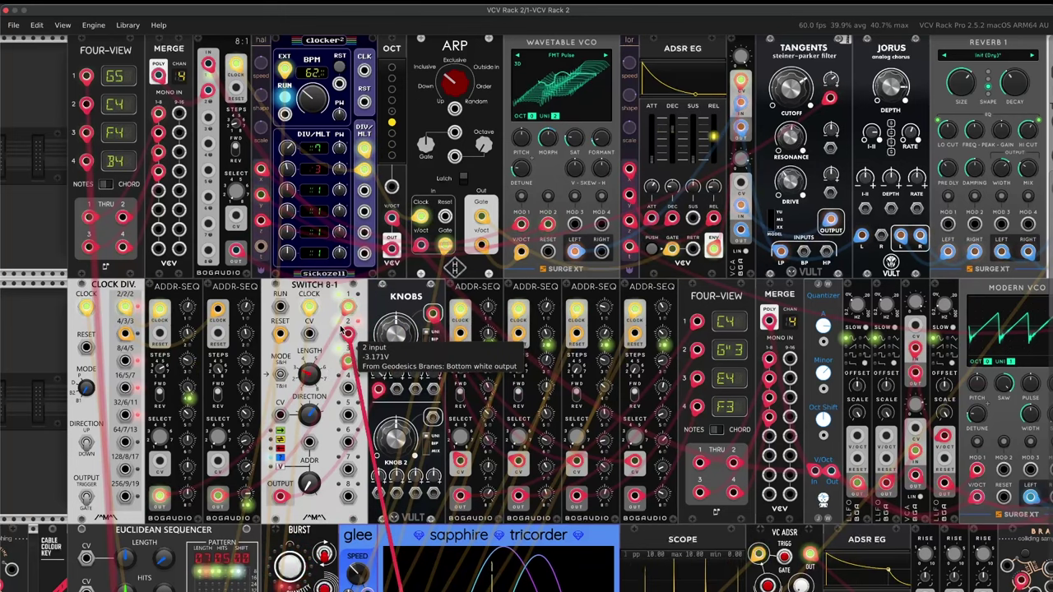
{"action": "scroll", "coordinate": [346, 332], "scroll_direction": "down", "scroll_amount": 5}
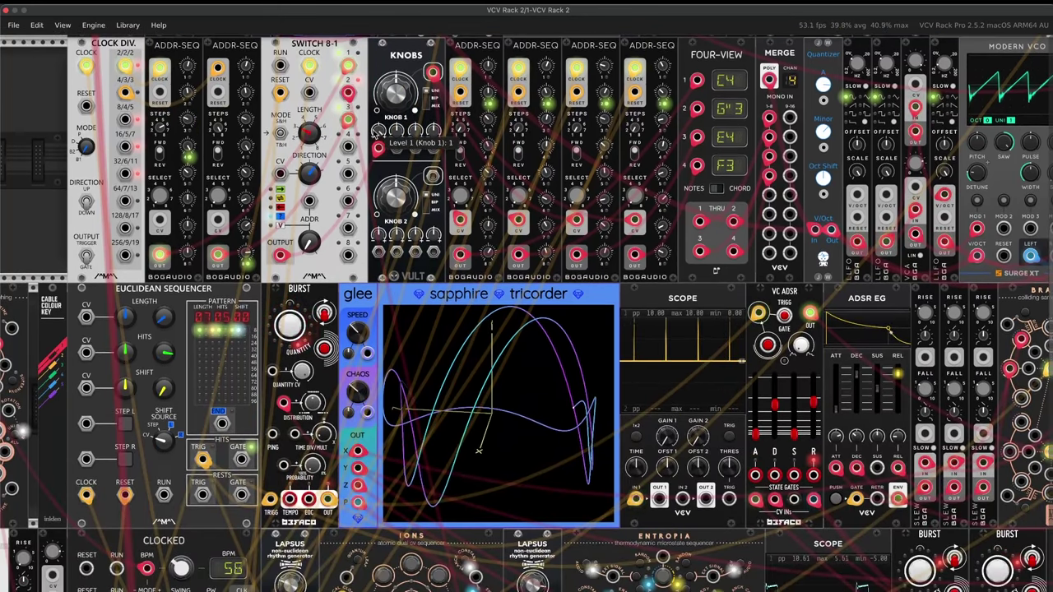
Pan the rack to centre the Clock Div, Switch 8-1, Knobs and ADDR-SEQ modules.
{"action": "scroll", "coordinate": [367, 113], "scroll_direction": "down", "scroll_amount": 5}
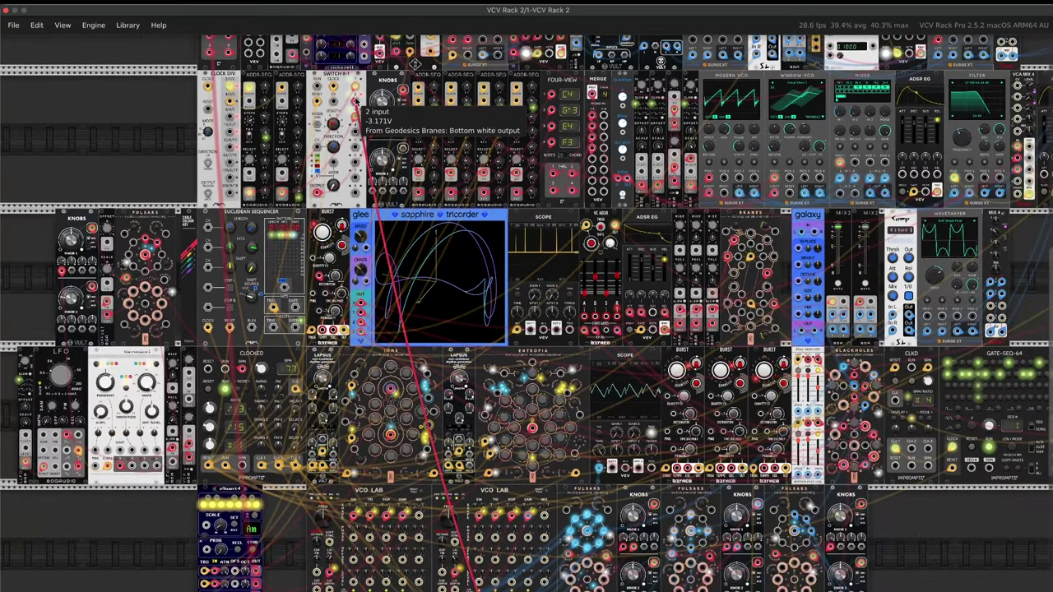
{"action": "scroll", "coordinate": [356, 101], "scroll_direction": "down", "scroll_amount": 5}
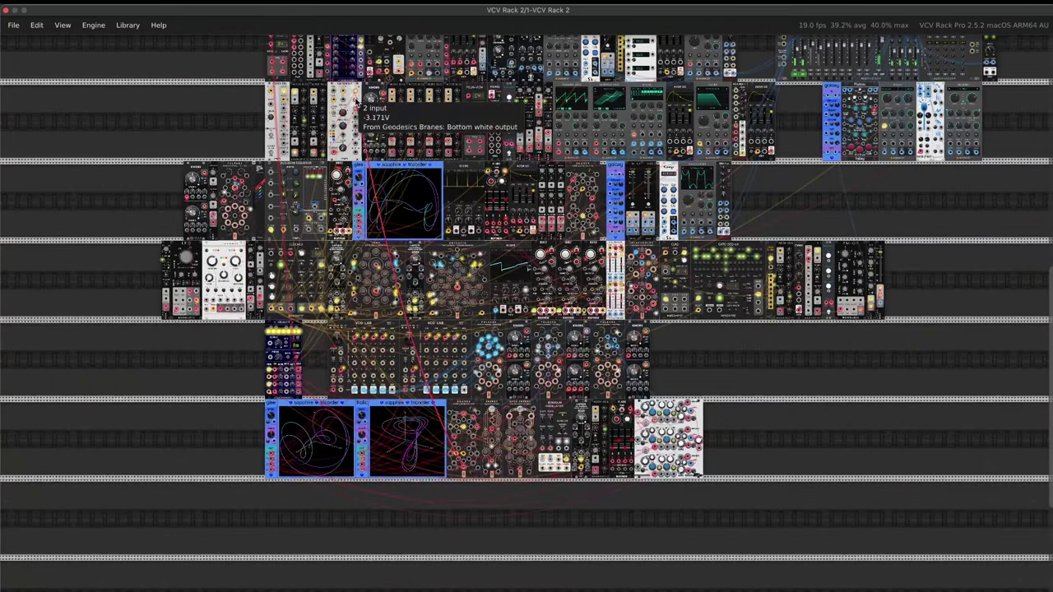
{"action": "scroll", "coordinate": [469, 464], "scroll_direction": "up", "scroll_amount": 5}
{"action": "scroll", "coordinate": [469, 461], "scroll_direction": "up", "scroll_amount": 1}
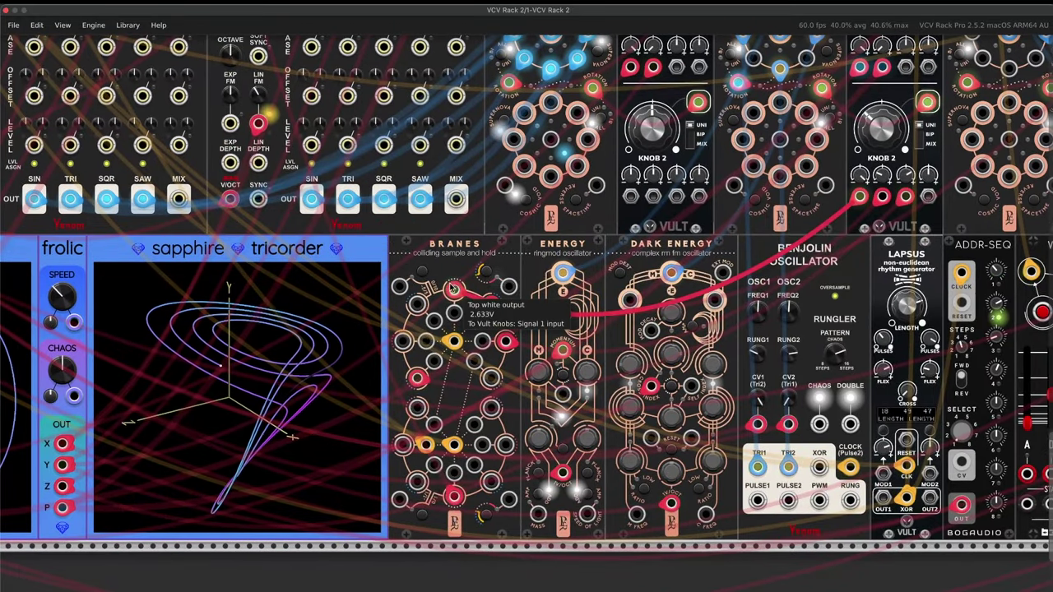
{"action": "scroll", "coordinate": [448, 288], "scroll_direction": "down", "scroll_amount": 10}
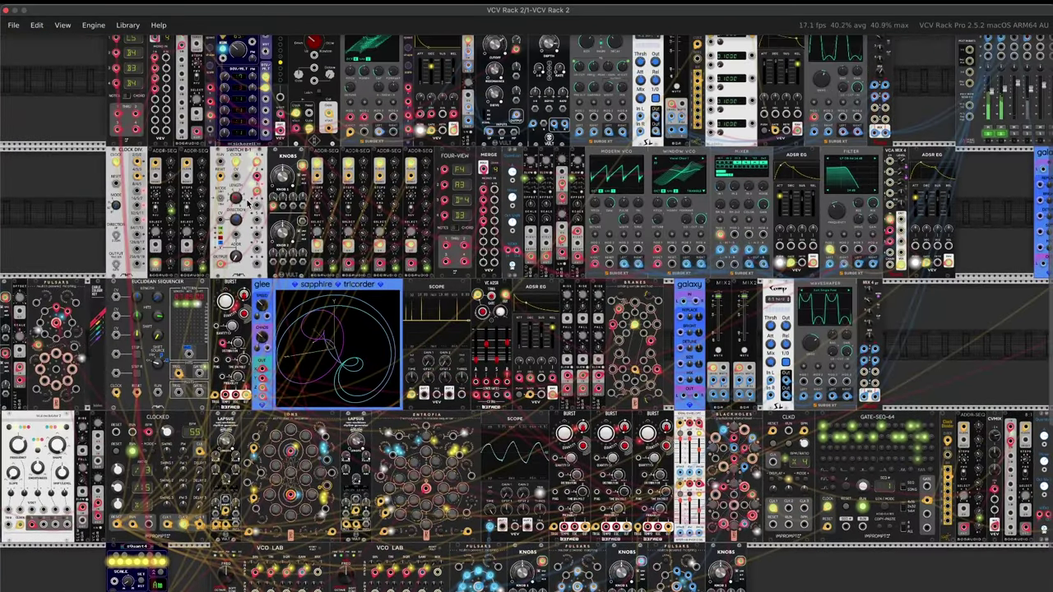
{"action": "left_click_drag", "start_coordinate": [247, 206], "coordinate": [414, 329]}
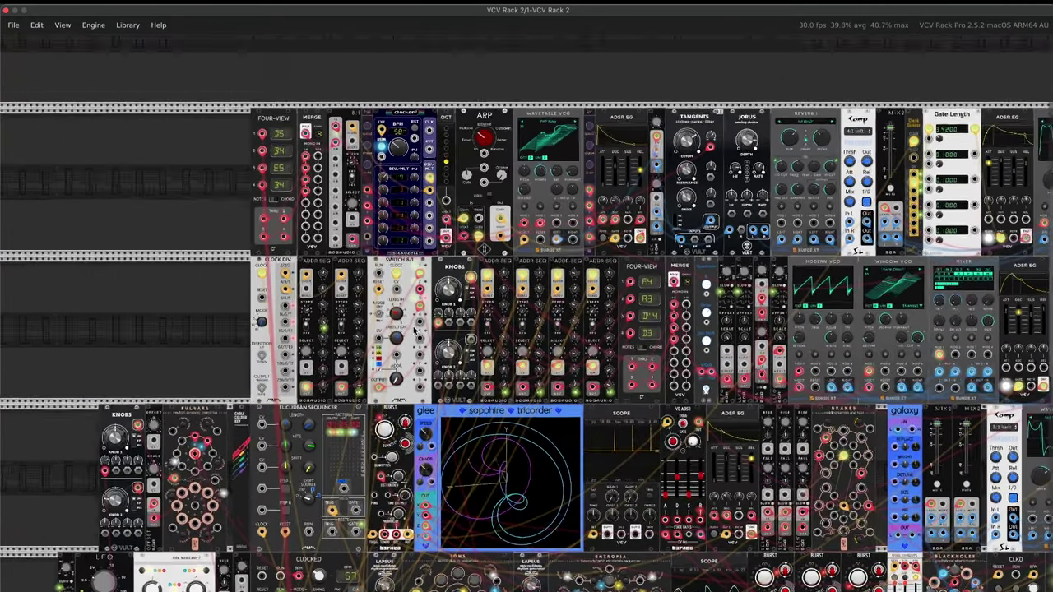
{"action": "scroll", "coordinate": [414, 329], "scroll_direction": "up", "scroll_amount": 5}
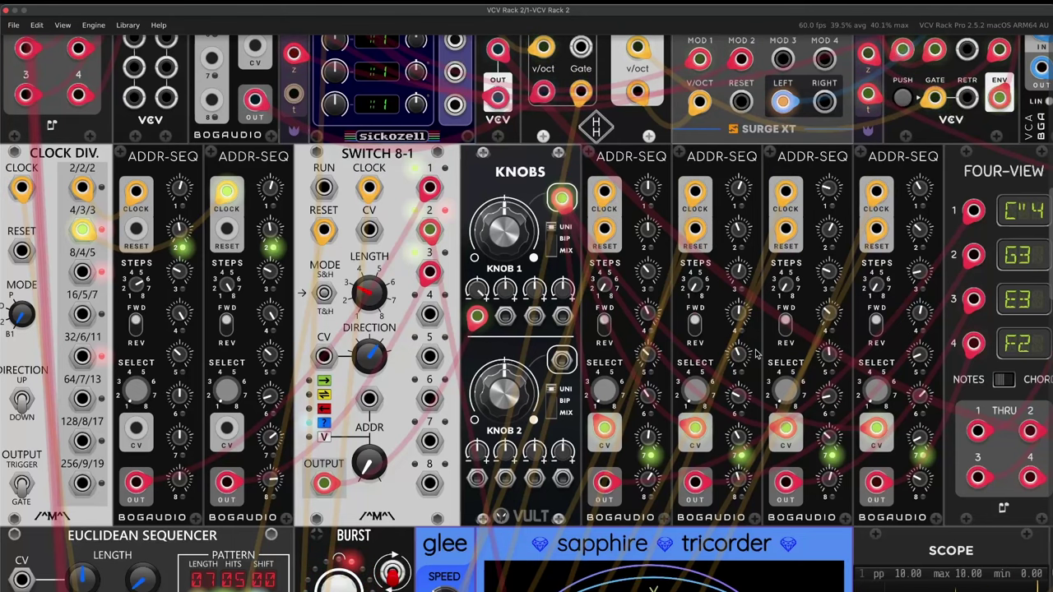
Scroll right to the Surge XT Modern VCO, Window VCO, Mixer, ADSR EG and Filter.
{"action": "scroll", "coordinate": [788, 378], "scroll_direction": "right", "scroll_amount": 5}
{"action": "scroll", "coordinate": [623, 347], "scroll_direction": "right", "scroll_amount": 2}
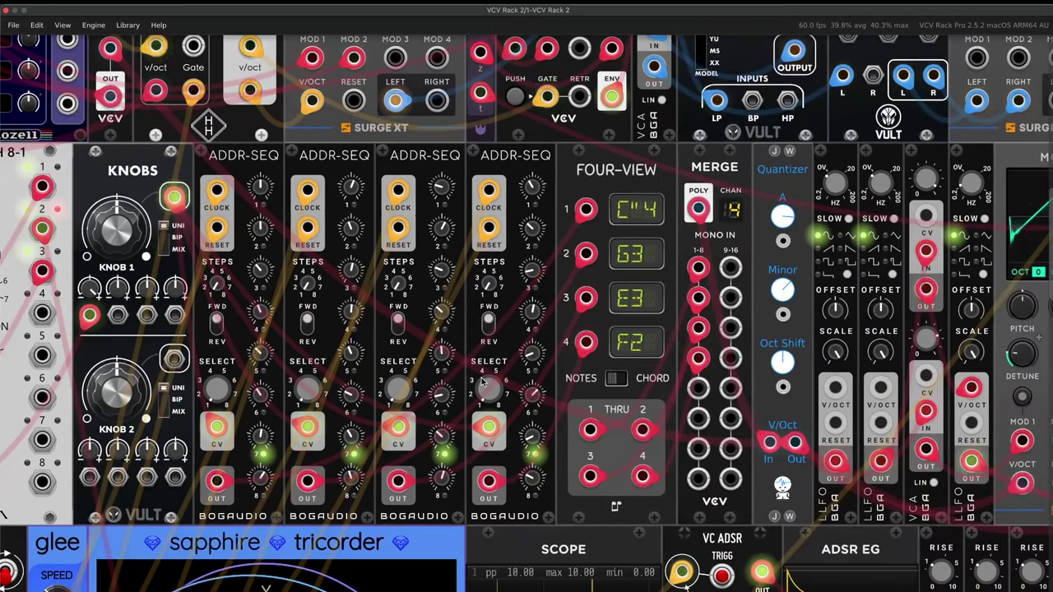
{"action": "scroll", "coordinate": [658, 356], "scroll_direction": "right", "scroll_amount": 3}
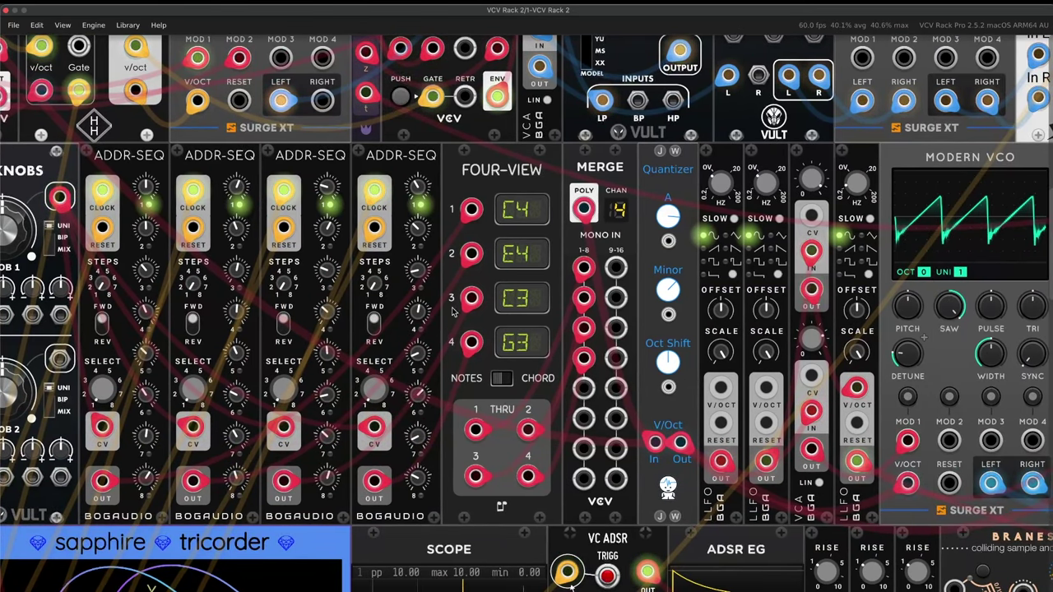
{"action": "scroll", "coordinate": [539, 319], "scroll_direction": "right", "scroll_amount": 1}
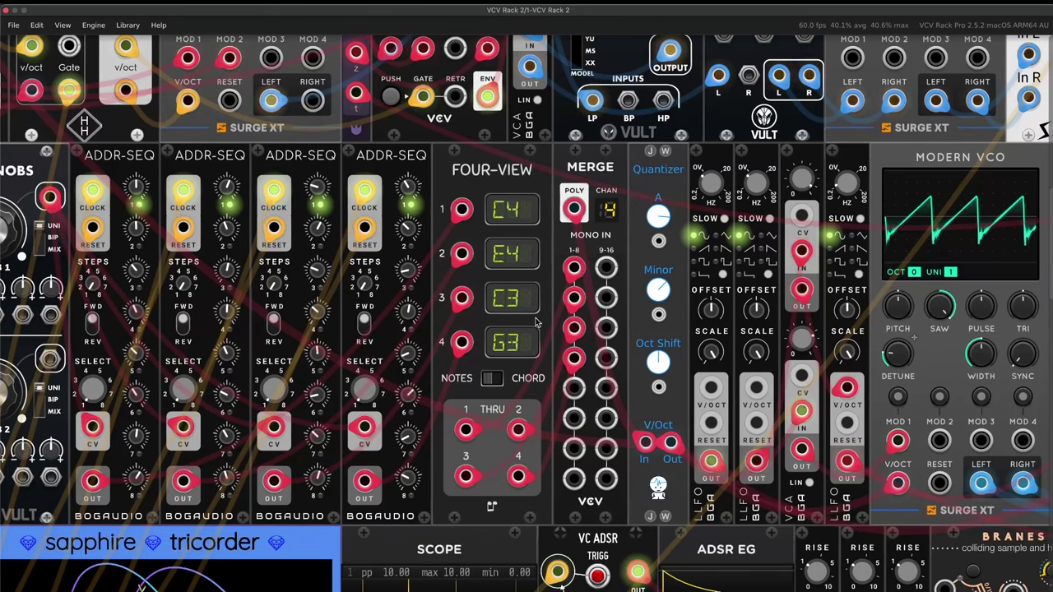
{"action": "scroll", "coordinate": [576, 329], "scroll_direction": "right", "scroll_amount": 5}
{"action": "scroll", "coordinate": [658, 354], "scroll_direction": "right", "scroll_amount": 8}
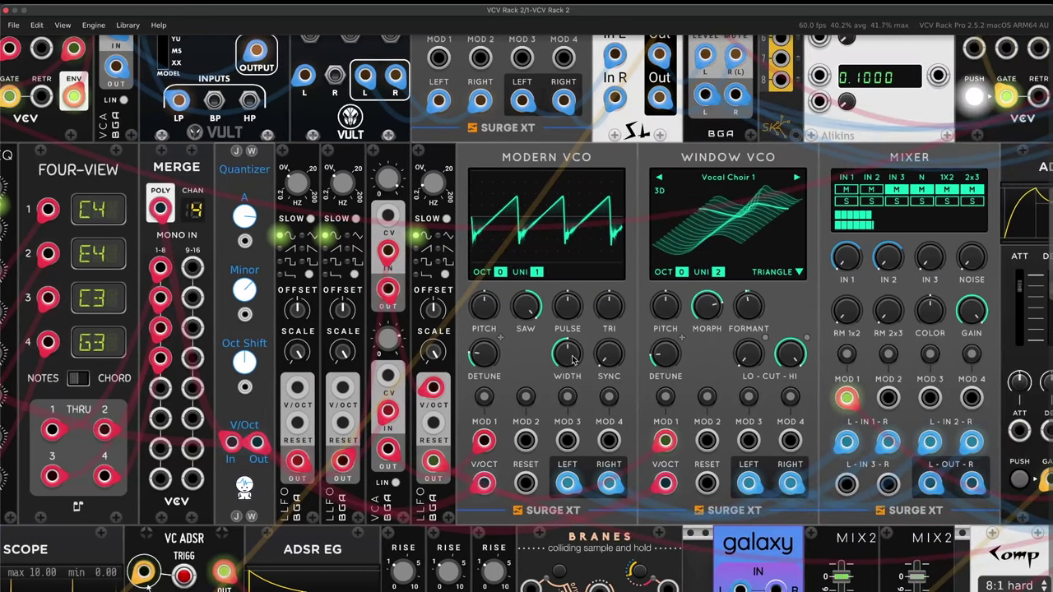
{"action": "scroll", "coordinate": [695, 257], "scroll_direction": "right", "scroll_amount": 6}
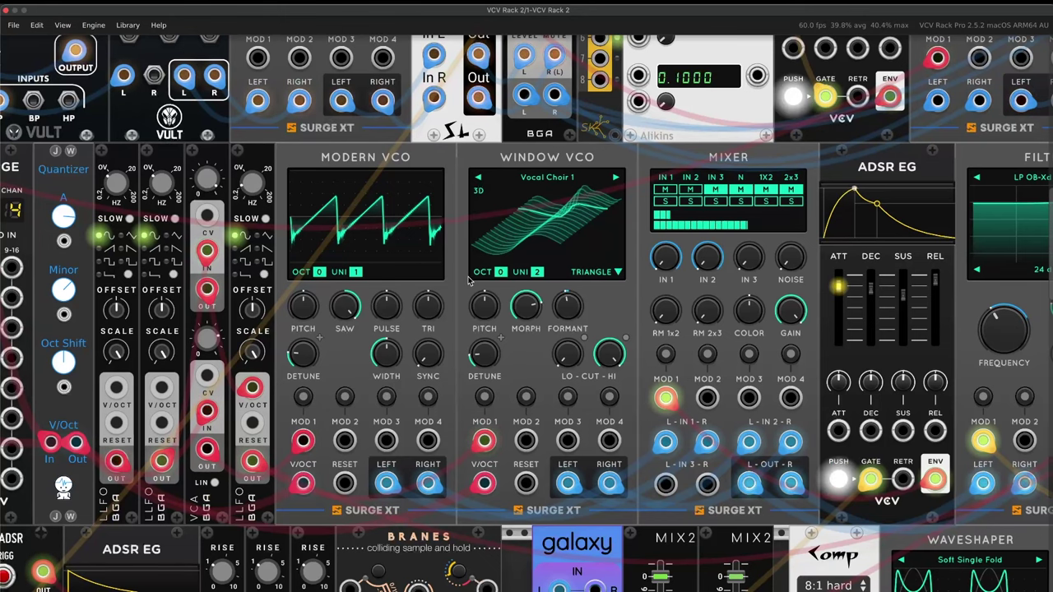
{"action": "mouse_move", "coordinate": [563, 302]}
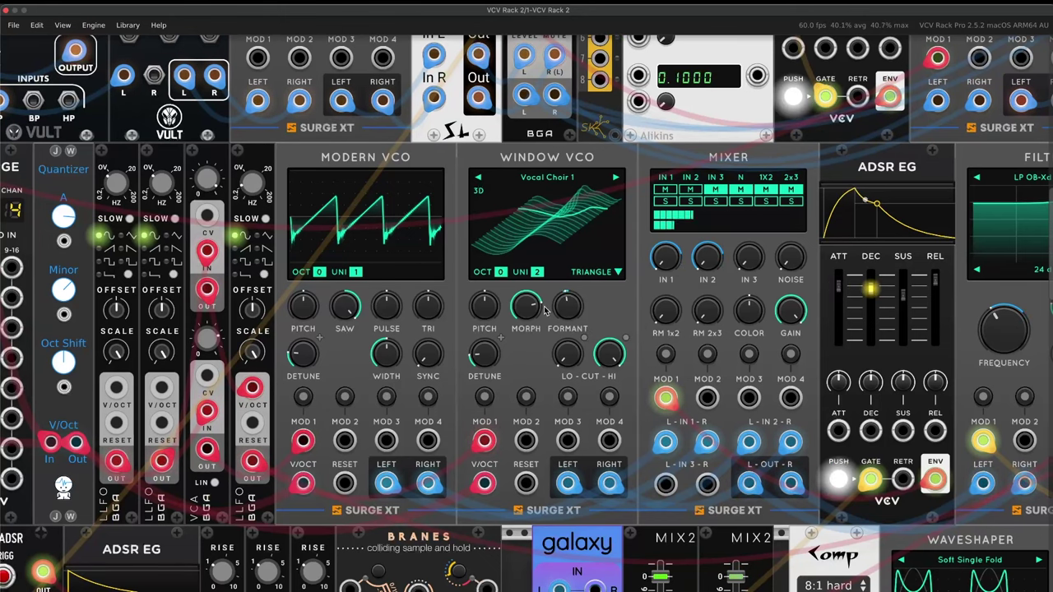
{"action": "mouse_move", "coordinate": [527, 265]}
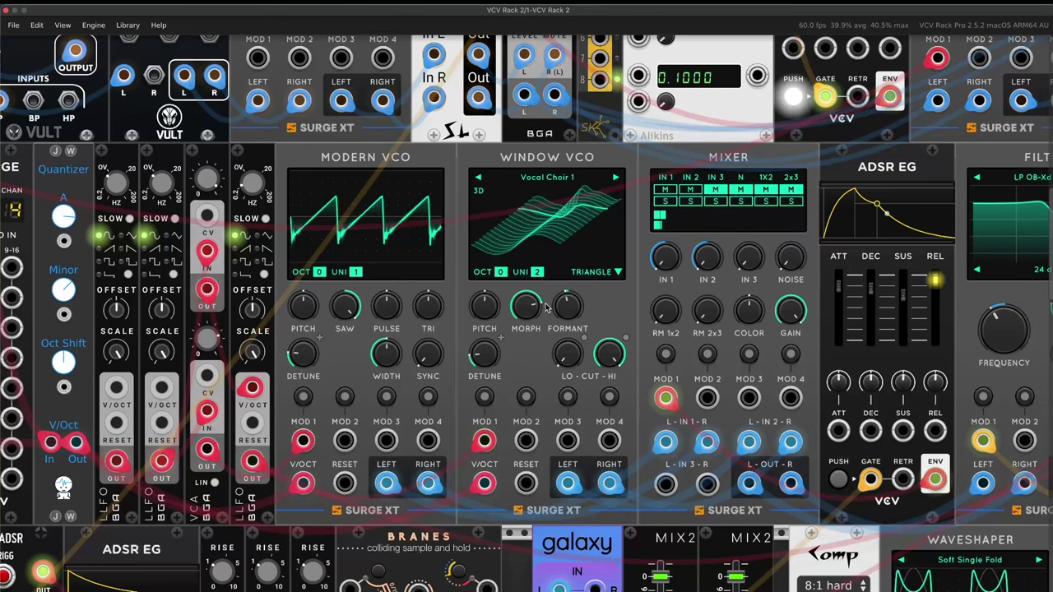
{"action": "mouse_move", "coordinate": [526, 318]}
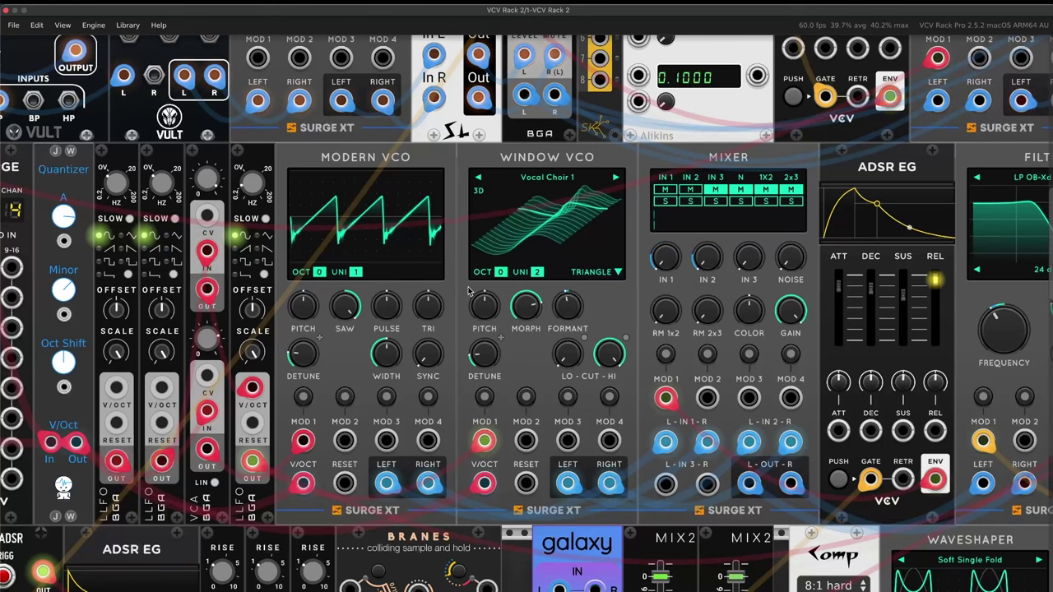
{"action": "scroll", "coordinate": [627, 282], "scroll_direction": "right", "scroll_amount": 3}
{"action": "scroll", "coordinate": [627, 283], "scroll_direction": "right", "scroll_amount": 1}
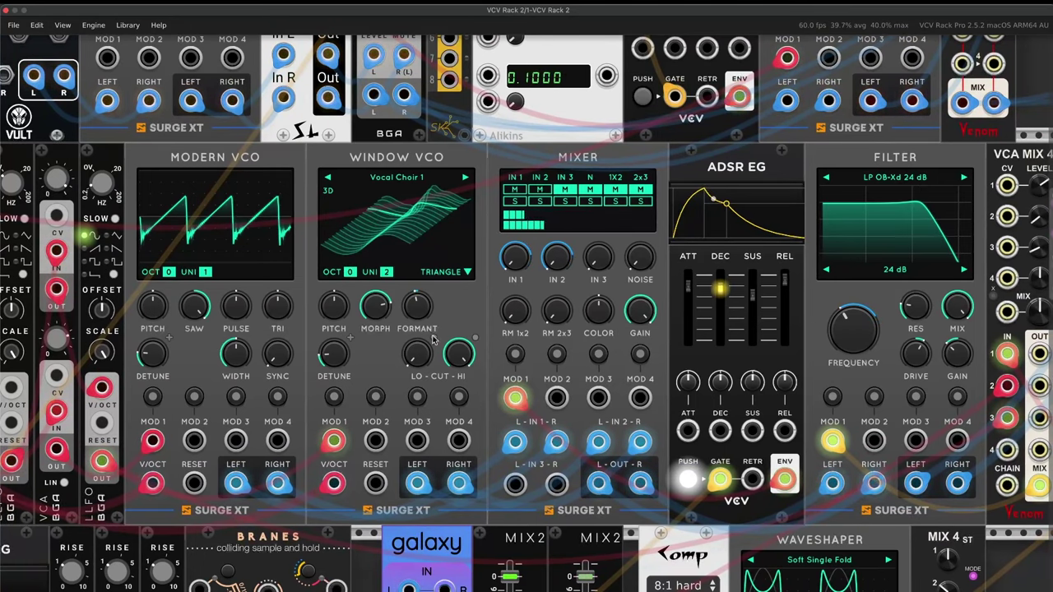
Scroll right past the filter to the Venom VCA Mix 4 and the second ADSR envelope.
{"action": "scroll", "coordinate": [621, 338], "scroll_direction": "right", "scroll_amount": 6}
{"action": "scroll", "coordinate": [381, 451], "scroll_direction": "right", "scroll_amount": 1}
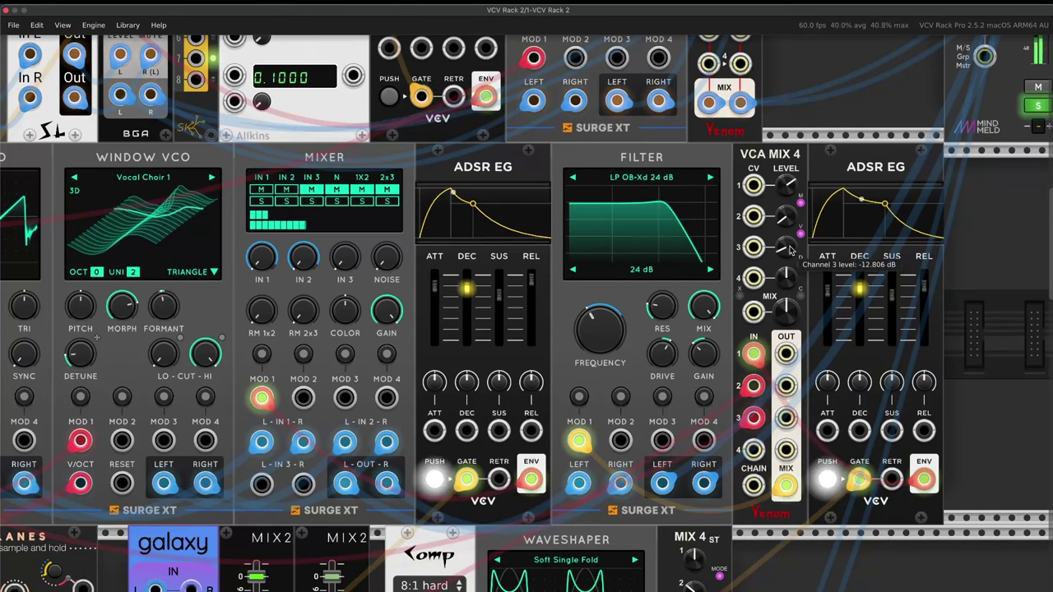
{"action": "mouse_move", "coordinate": [790, 222]}
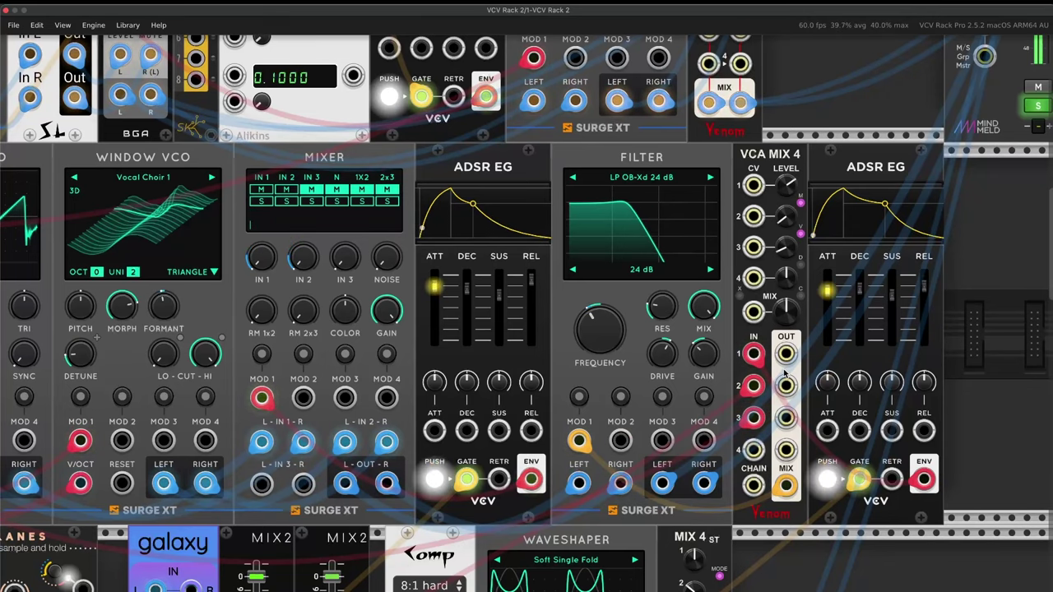
Zoom out across rows past MixMaster, Plateau and Delay, ending on the Burst and Blackholes row.
{"action": "scroll", "coordinate": [786, 375], "scroll_direction": "down", "scroll_amount": 5}
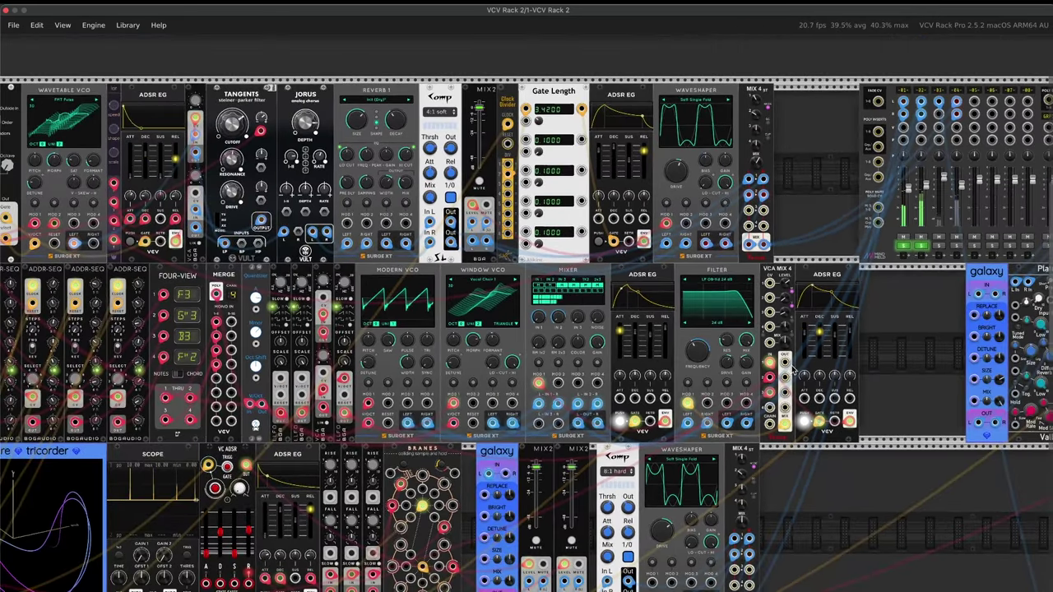
{"action": "scroll", "coordinate": [450, 374], "scroll_direction": "right", "scroll_amount": 5}
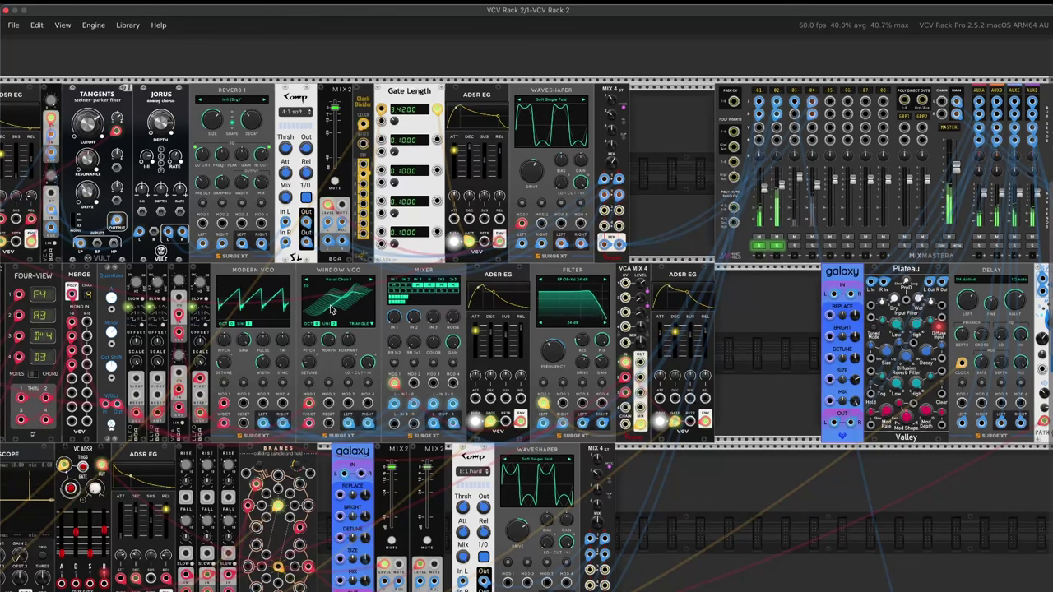
{"action": "scroll", "coordinate": [332, 310], "scroll_direction": "up", "scroll_amount": 1}
{"action": "scroll", "coordinate": [331, 310], "scroll_direction": "right", "scroll_amount": 1}
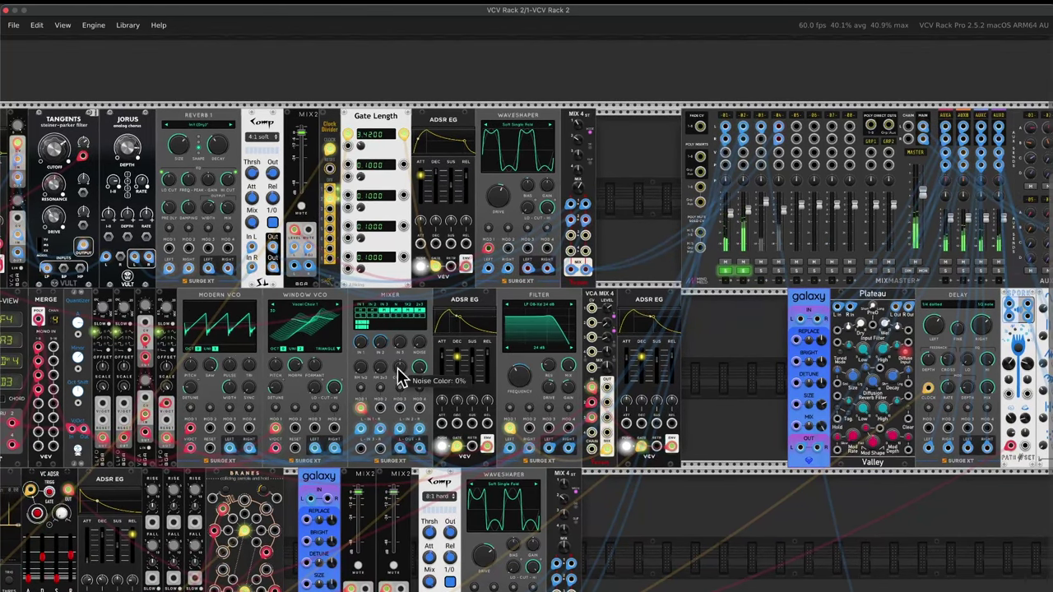
{"action": "scroll", "coordinate": [401, 375], "scroll_direction": "left", "scroll_amount": 10}
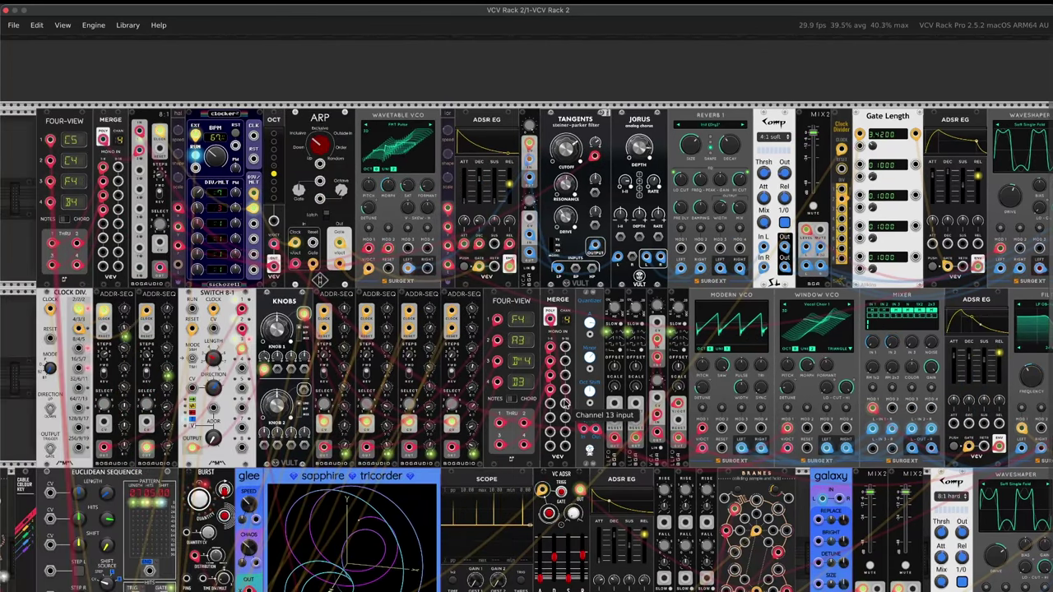
{"action": "scroll", "coordinate": [565, 403], "scroll_direction": "right", "scroll_amount": 5}
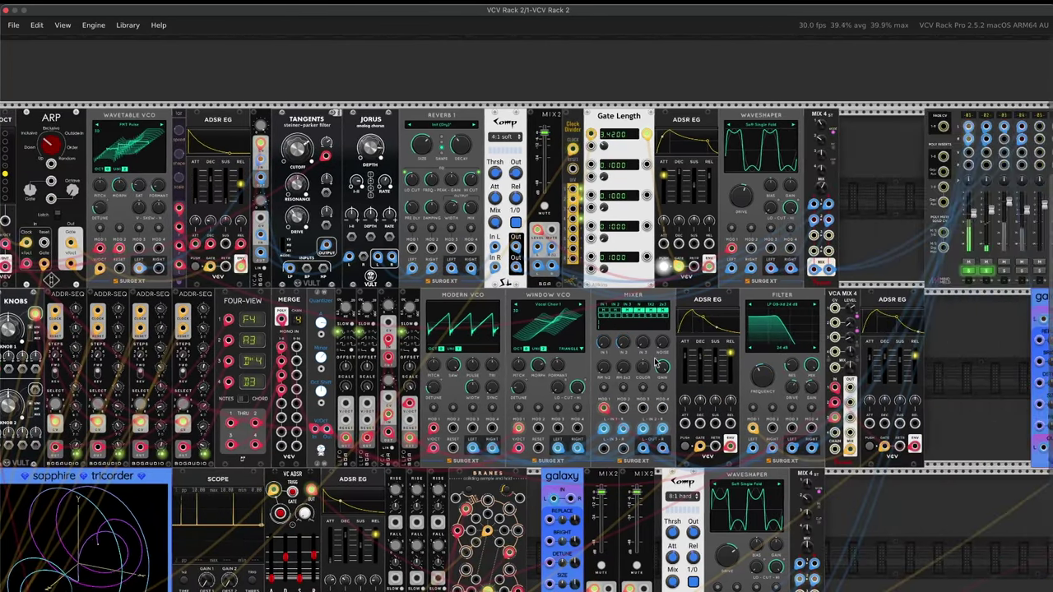
{"action": "scroll", "coordinate": [656, 365], "scroll_direction": "right", "scroll_amount": 6}
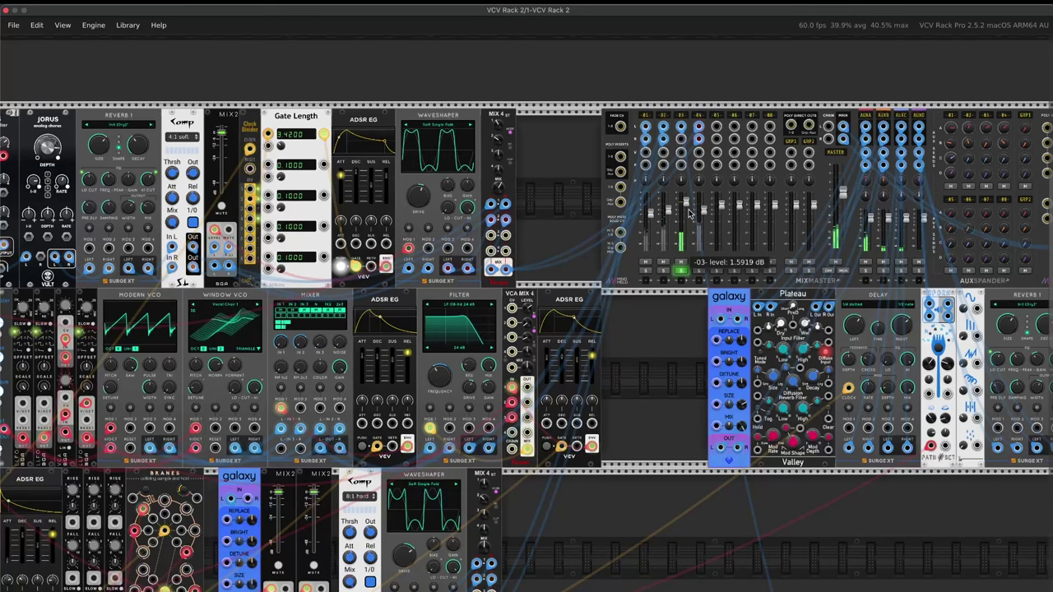
{"action": "scroll", "coordinate": [695, 337], "scroll_direction": "down", "scroll_amount": 5}
Zoom in on CLKD, GATE-SEQ-64, ADDR-SEQ, CVMIX, 8:1 and FM-OP in the bottom row.
{"action": "scroll", "coordinate": [695, 340], "scroll_direction": "down", "scroll_amount": 1}
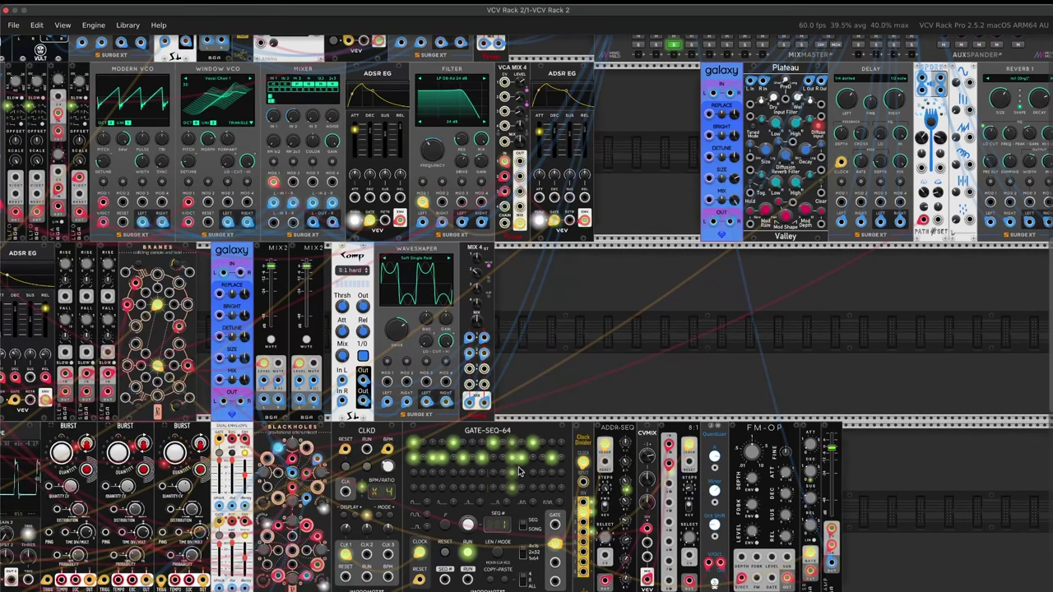
{"action": "scroll", "coordinate": [563, 506], "scroll_direction": "up", "scroll_amount": 2}
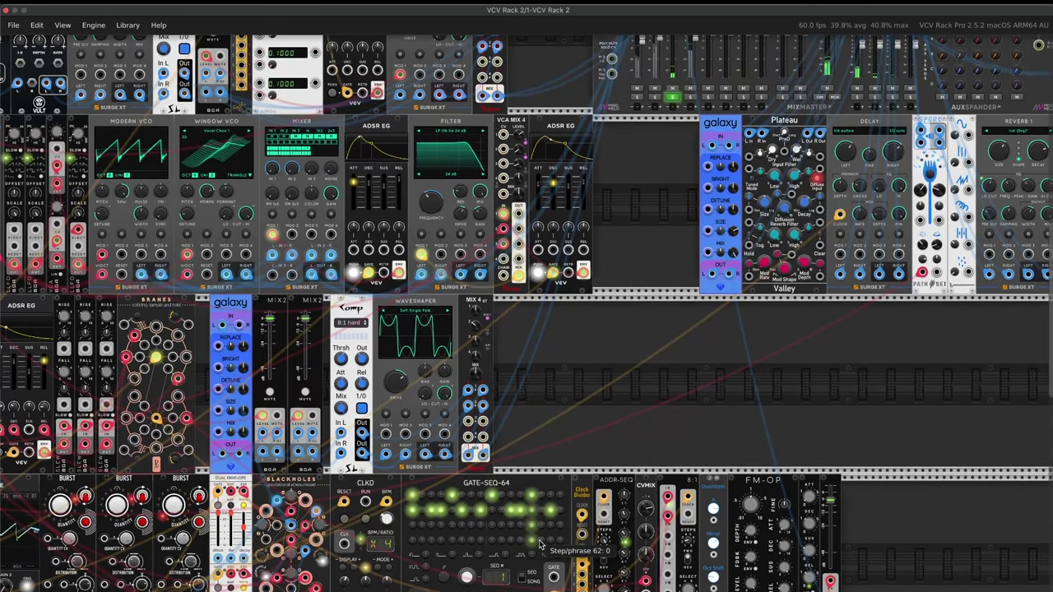
{"action": "scroll", "coordinate": [563, 506], "scroll_direction": "down", "scroll_amount": 2}
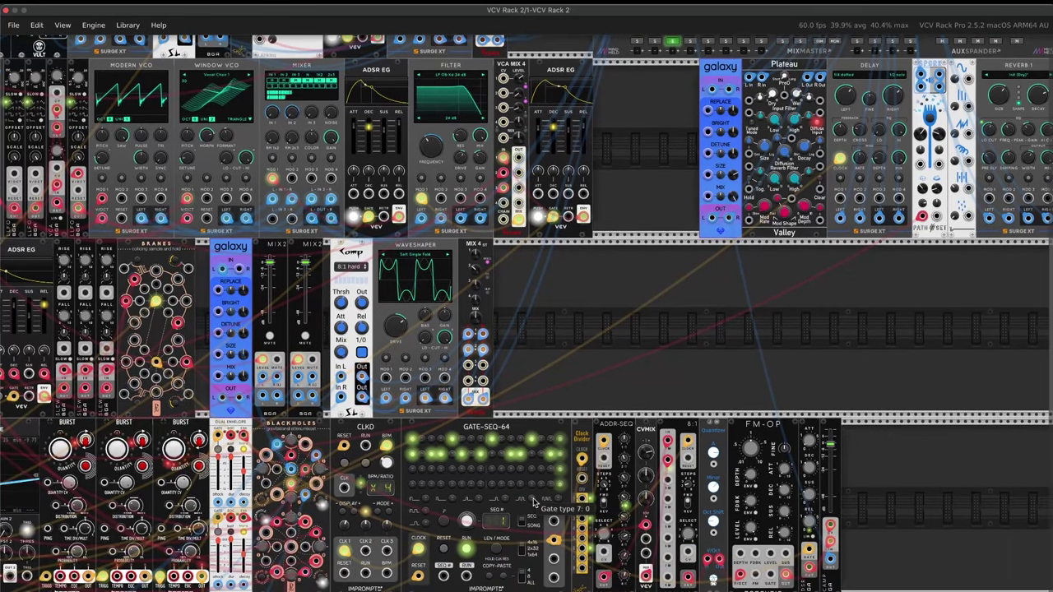
{"action": "scroll", "coordinate": [533, 513], "scroll_direction": "up", "scroll_amount": 3}
{"action": "scroll", "coordinate": [533, 502], "scroll_direction": "up", "scroll_amount": 3}
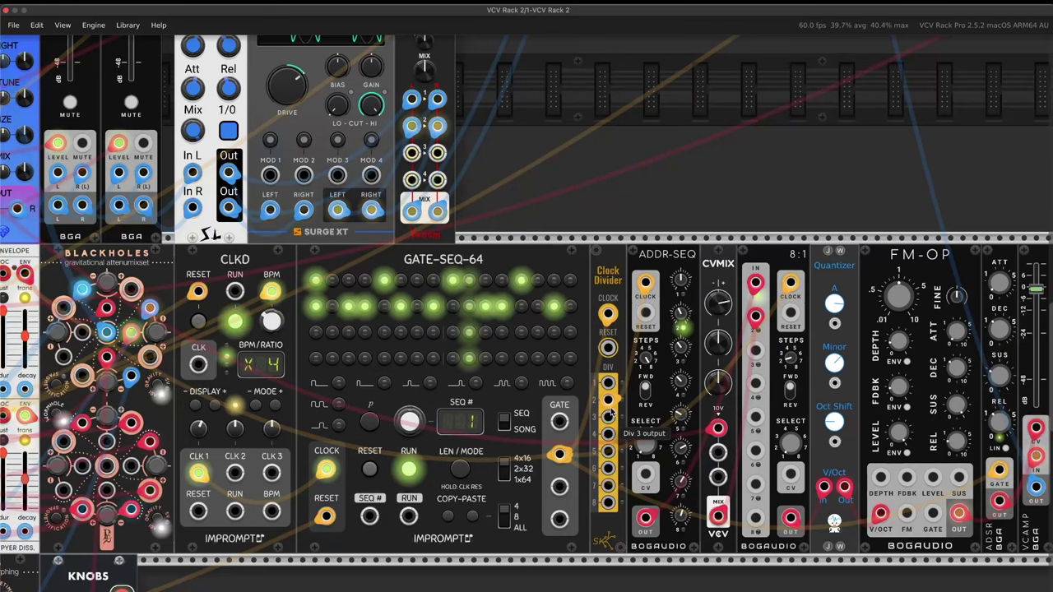
{"action": "scroll", "coordinate": [788, 361], "scroll_direction": "right", "scroll_amount": 5}
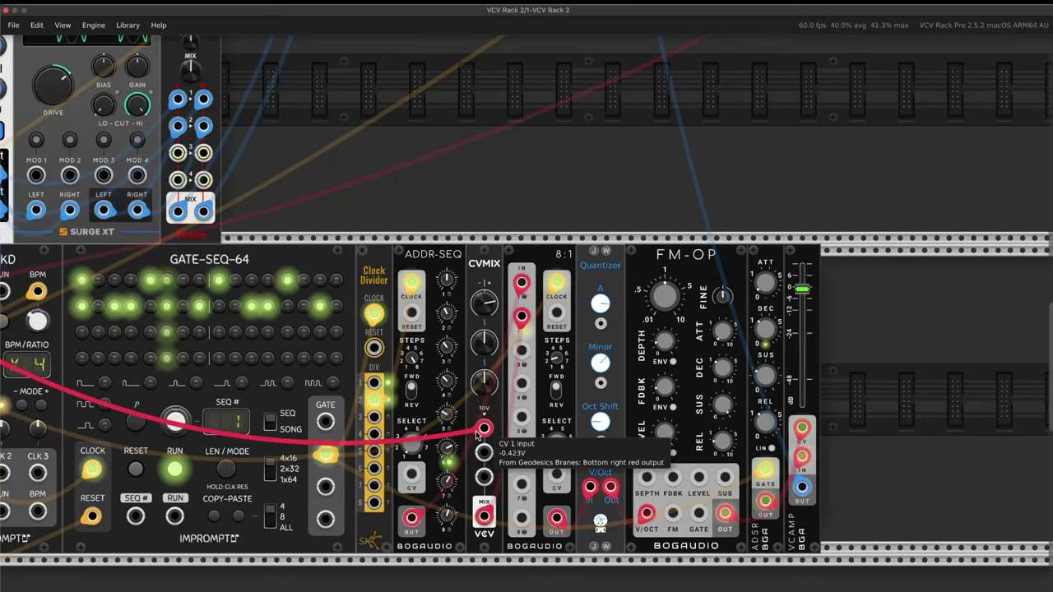
{"action": "left_click_drag", "start_coordinate": [485, 429], "coordinate": [649, 429]}
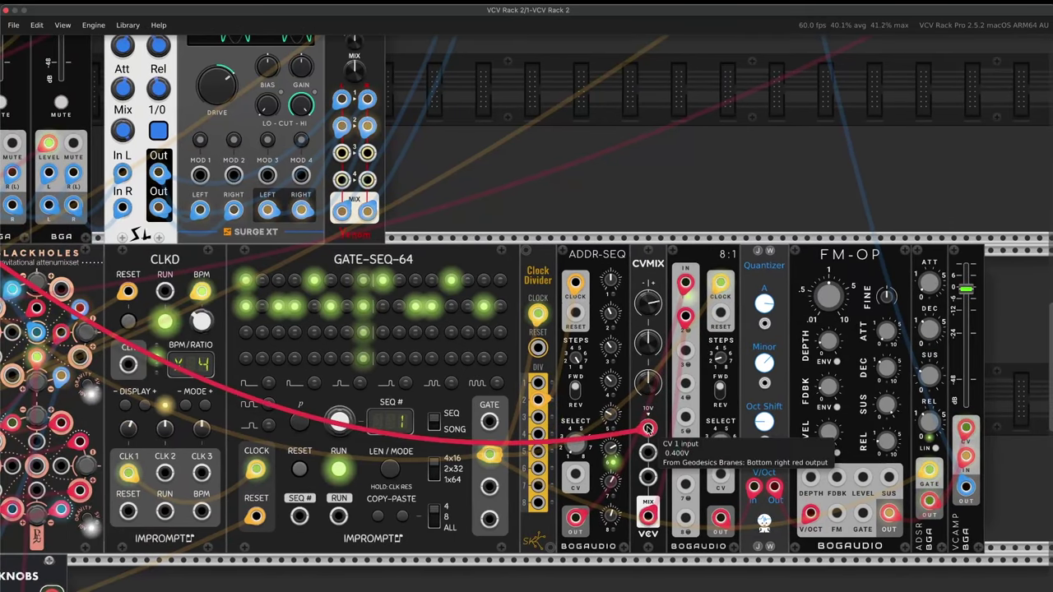
{"action": "scroll", "coordinate": [658, 429], "scroll_direction": "left", "scroll_amount": 10}
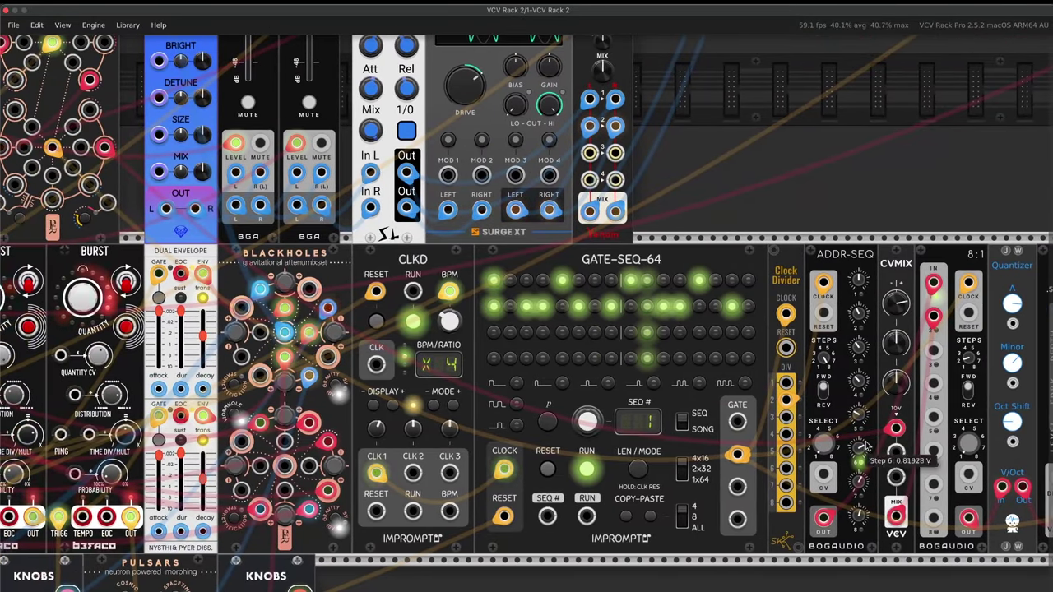
{"action": "left_click_drag", "start_coordinate": [104, 148], "coordinate": [896, 428]}
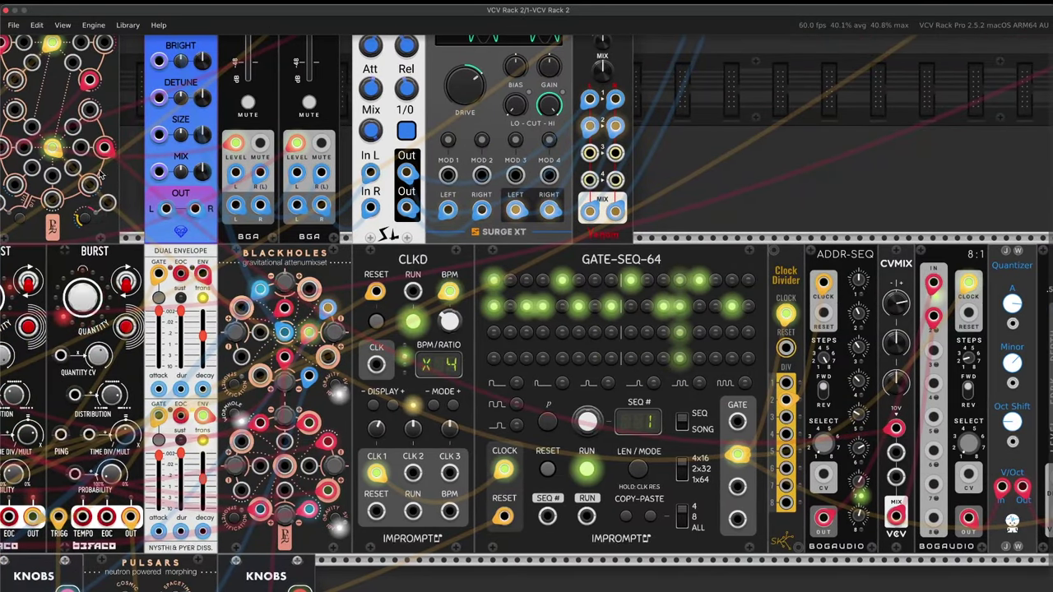
{"action": "scroll", "coordinate": [587, 284], "scroll_direction": "right", "scroll_amount": 4}
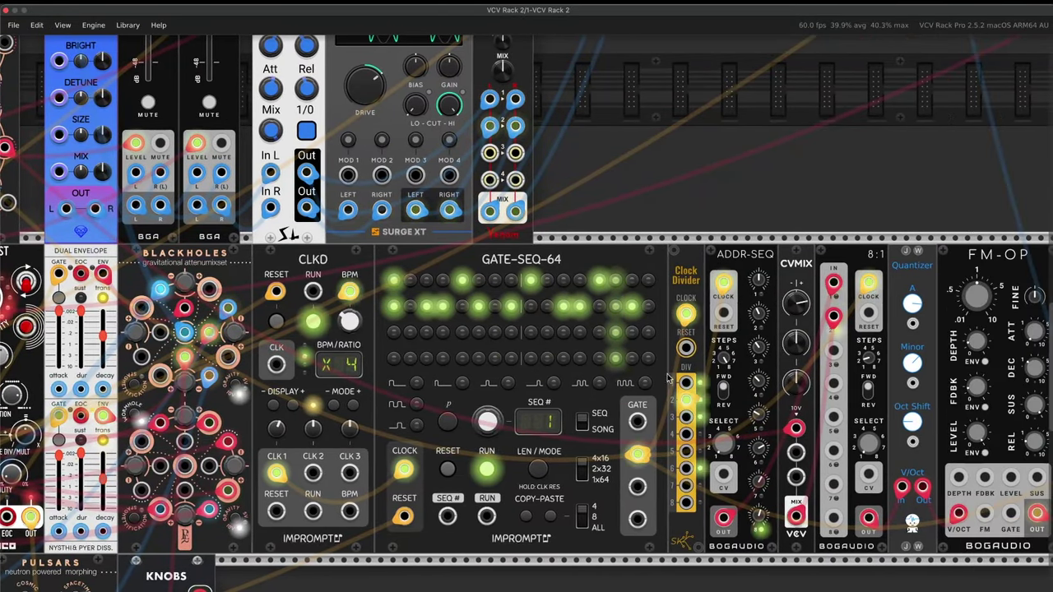
{"action": "scroll", "coordinate": [714, 385], "scroll_direction": "right", "scroll_amount": 3}
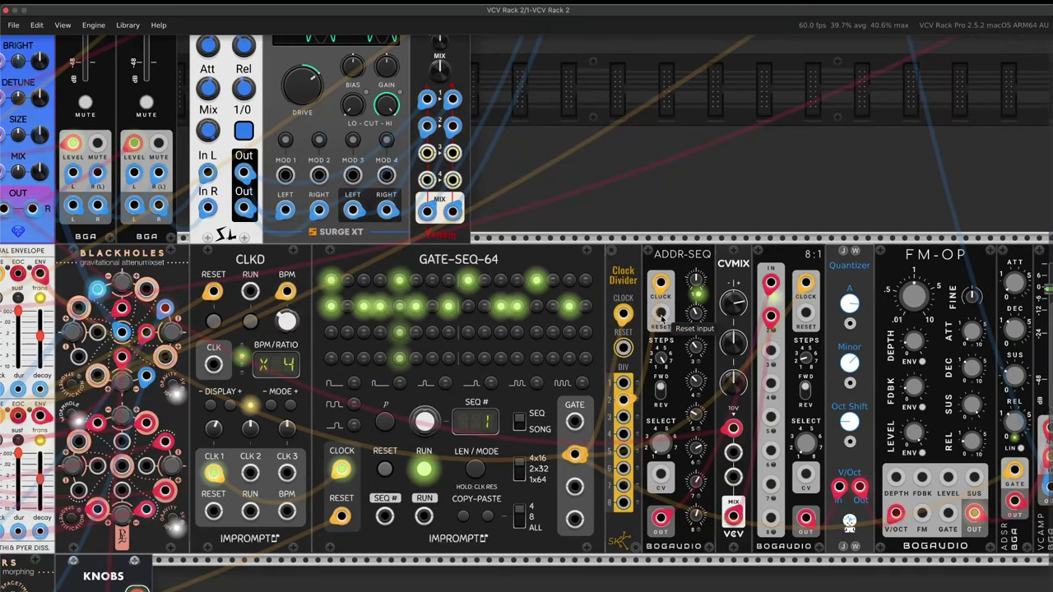
{"action": "mouse_move", "coordinate": [694, 419]}
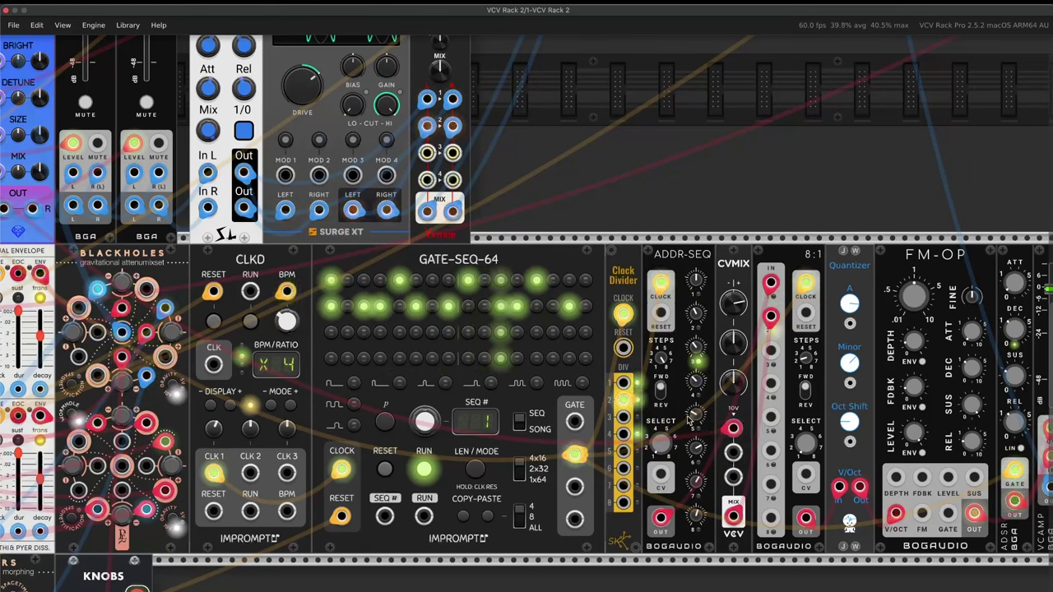
{"action": "left_click_drag", "start_coordinate": [575, 454], "coordinate": [806, 282]}
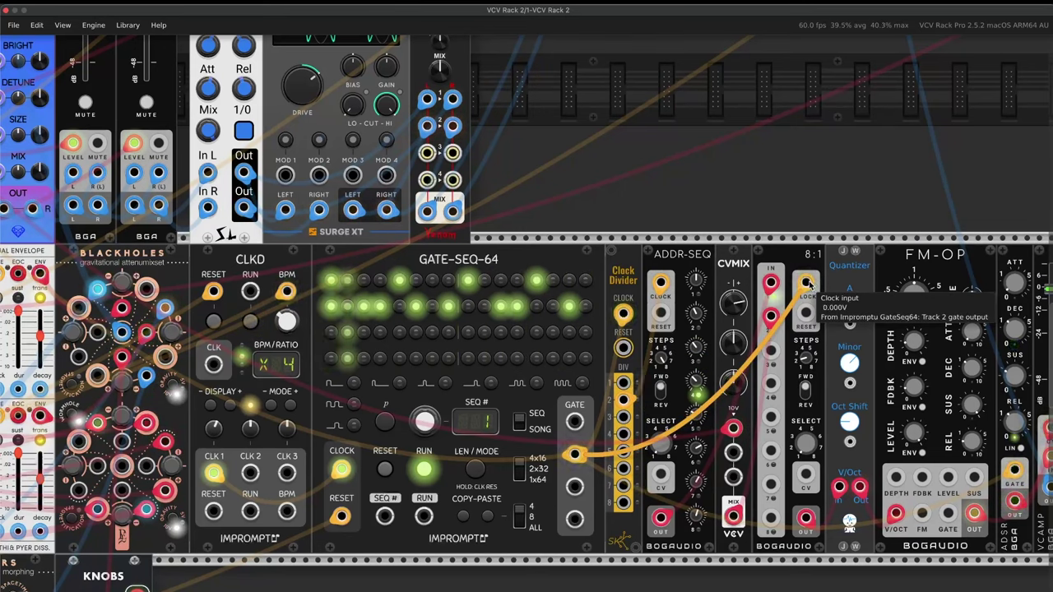
{"action": "left_click_drag", "start_coordinate": [810, 284], "coordinate": [727, 343]}
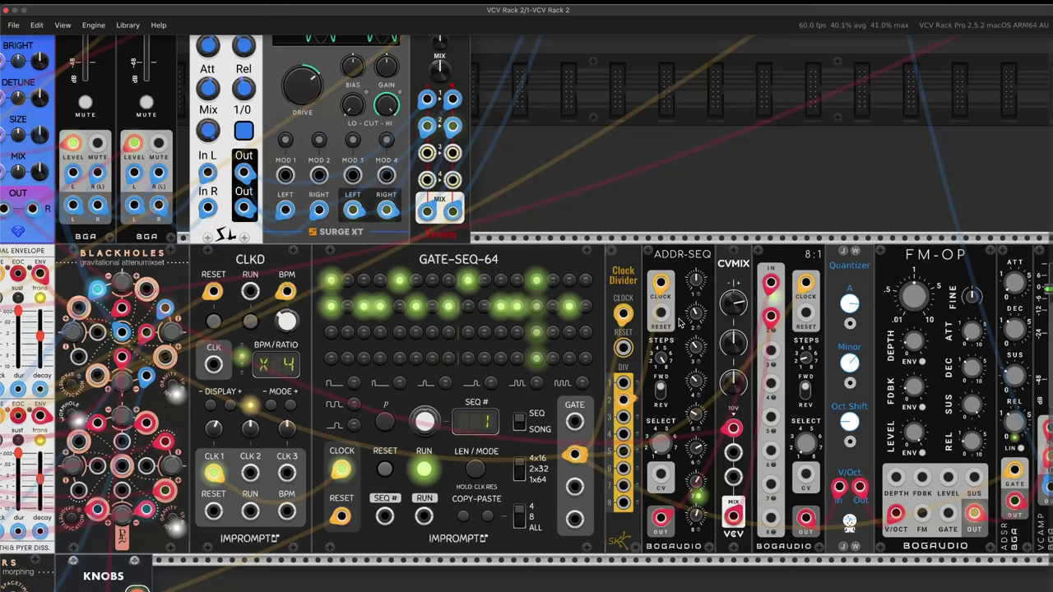
Zoom out from FM-OP so the GATE-SEQ-64 row shows beneath the Galaxy and Waveshaper row.
{"action": "scroll", "coordinate": [681, 323], "scroll_direction": "right", "scroll_amount": 5}
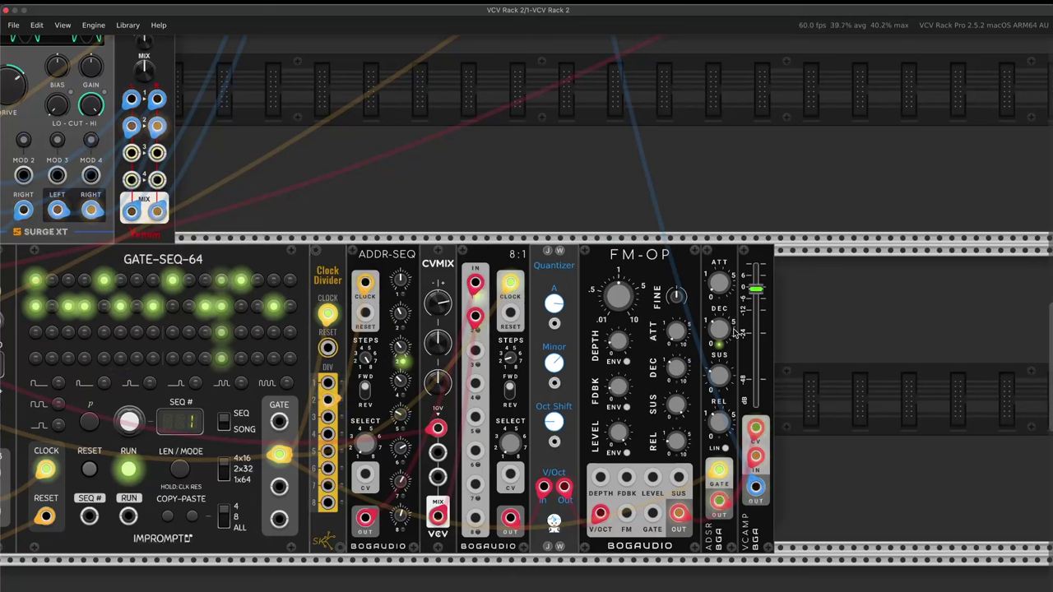
{"action": "mouse_move", "coordinate": [724, 336]}
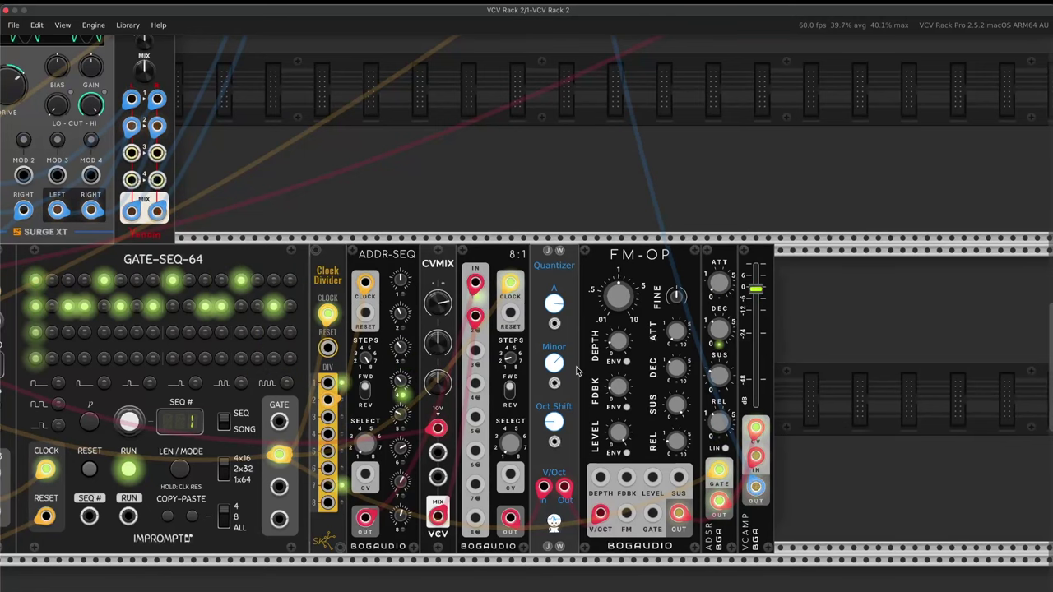
{"action": "scroll", "coordinate": [528, 224], "scroll_direction": "down", "scroll_amount": 5}
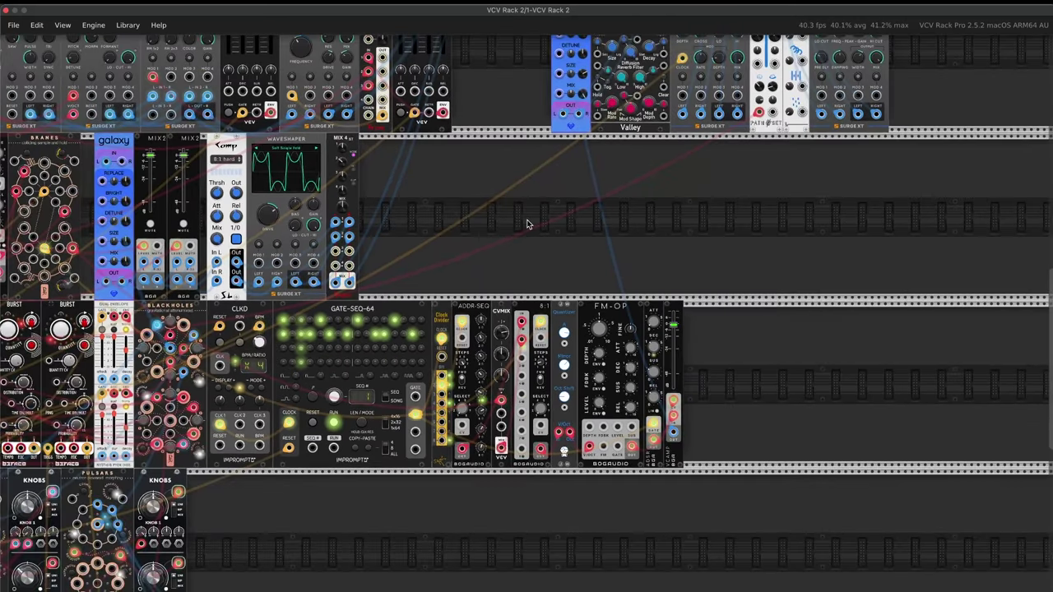
Zoom out and pan left to an overview of the whole patch.
{"action": "scroll", "coordinate": [527, 224], "scroll_direction": "up", "scroll_amount": 5}
{"action": "scroll", "coordinate": [528, 224], "scroll_direction": "up", "scroll_amount": 1}
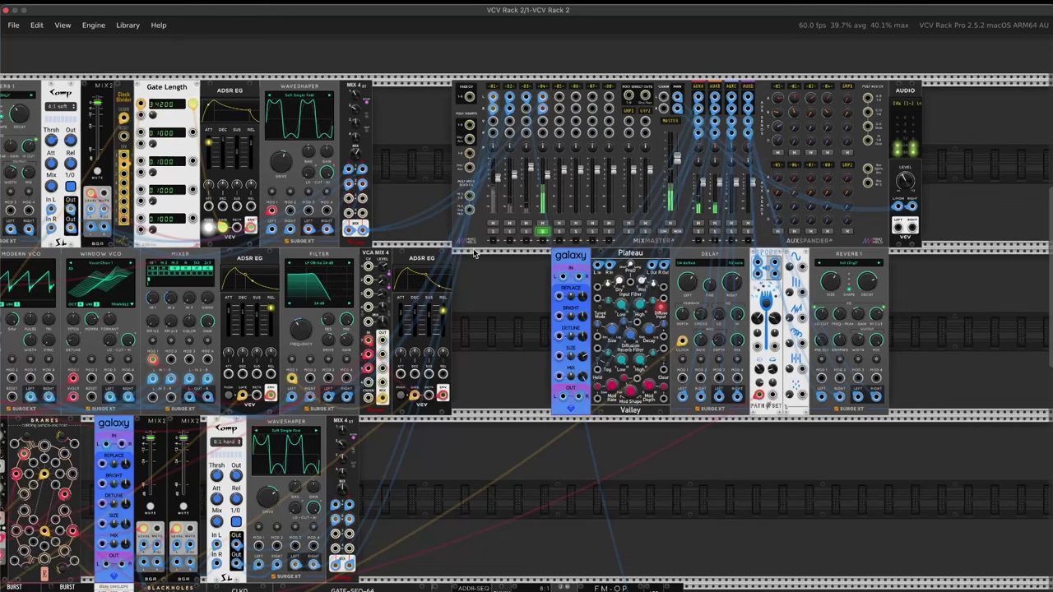
{"action": "scroll", "coordinate": [515, 342], "scroll_direction": "left", "scroll_amount": 15}
{"action": "scroll", "coordinate": [515, 342], "scroll_direction": "up", "scroll_amount": 2}
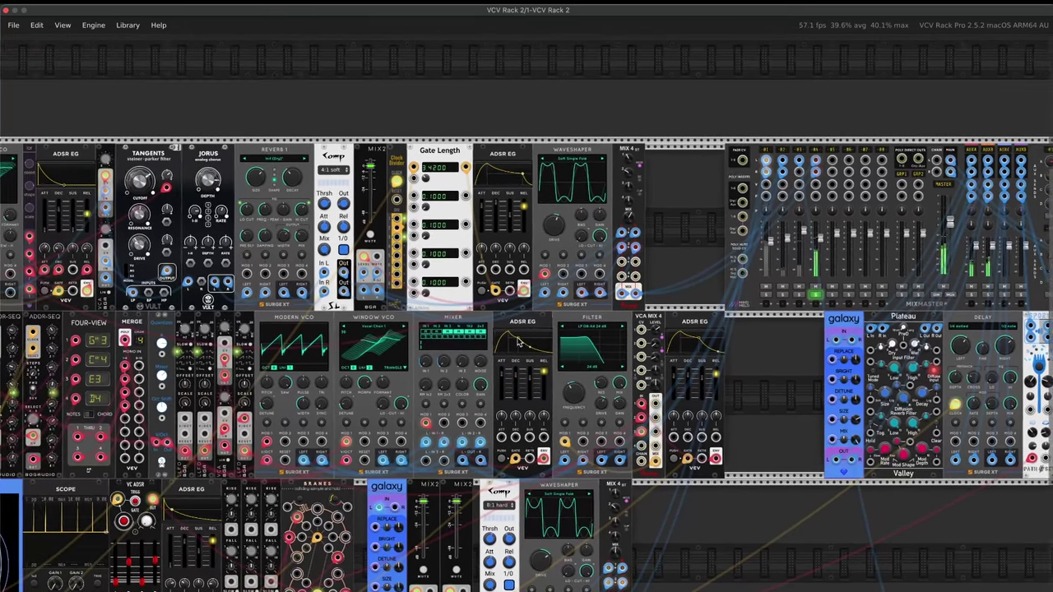
{"action": "scroll", "coordinate": [522, 343], "scroll_direction": "left", "scroll_amount": 2}
{"action": "scroll", "coordinate": [518, 342], "scroll_direction": "left", "scroll_amount": 2}
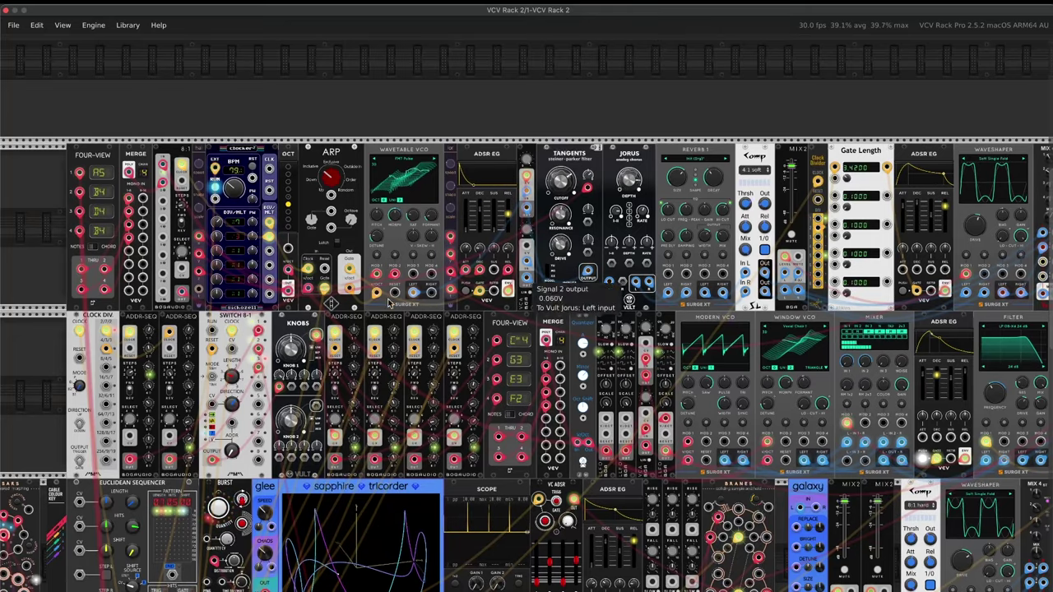
Zoom back in on the top row's Four-View, Clocker2 and ARP modules.
{"action": "scroll", "coordinate": [57, 370], "scroll_direction": "down", "scroll_amount": 3}
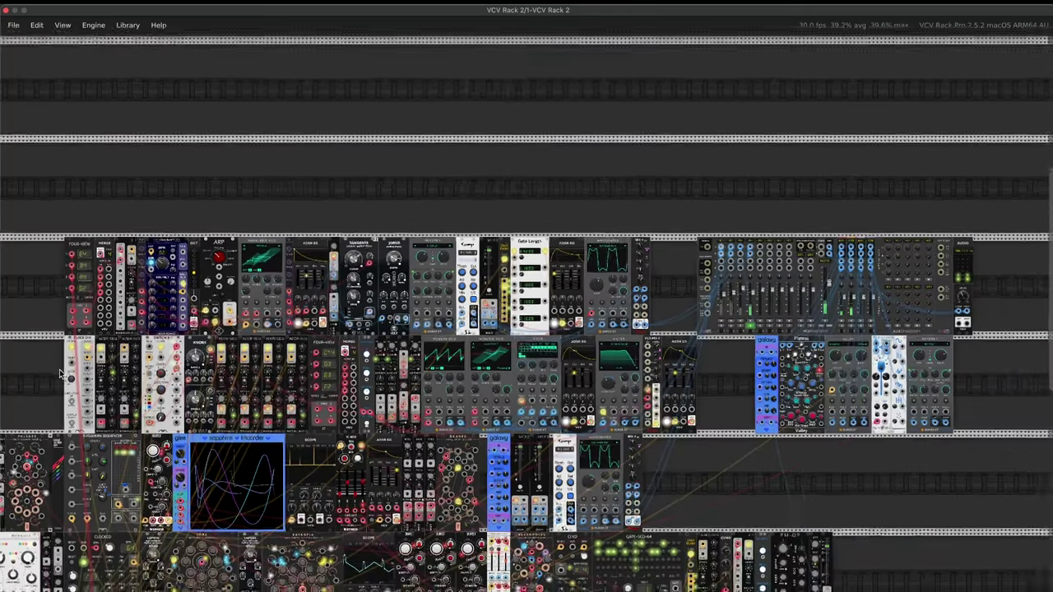
{"action": "scroll", "coordinate": [59, 372], "scroll_direction": "up", "scroll_amount": 5}
{"action": "scroll", "coordinate": [61, 371], "scroll_direction": "down", "scroll_amount": 10}
{"action": "scroll", "coordinate": [65, 372], "scroll_direction": "left", "scroll_amount": 5}
{"action": "scroll", "coordinate": [69, 374], "scroll_direction": "up", "scroll_amount": 15}
{"action": "scroll", "coordinate": [96, 369], "scroll_direction": "down", "scroll_amount": 3}
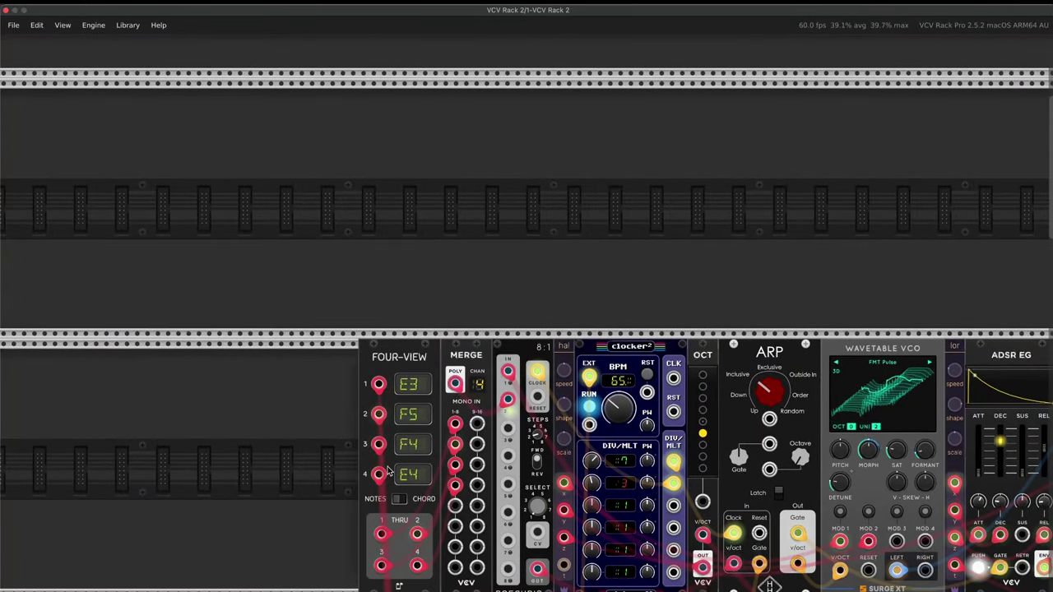
Pan across sQuant4, VCO Lab, MixMaster, the Euclidean Sequencer and Clocked.
{"action": "scroll", "coordinate": [388, 470], "scroll_direction": "down", "scroll_amount": 15}
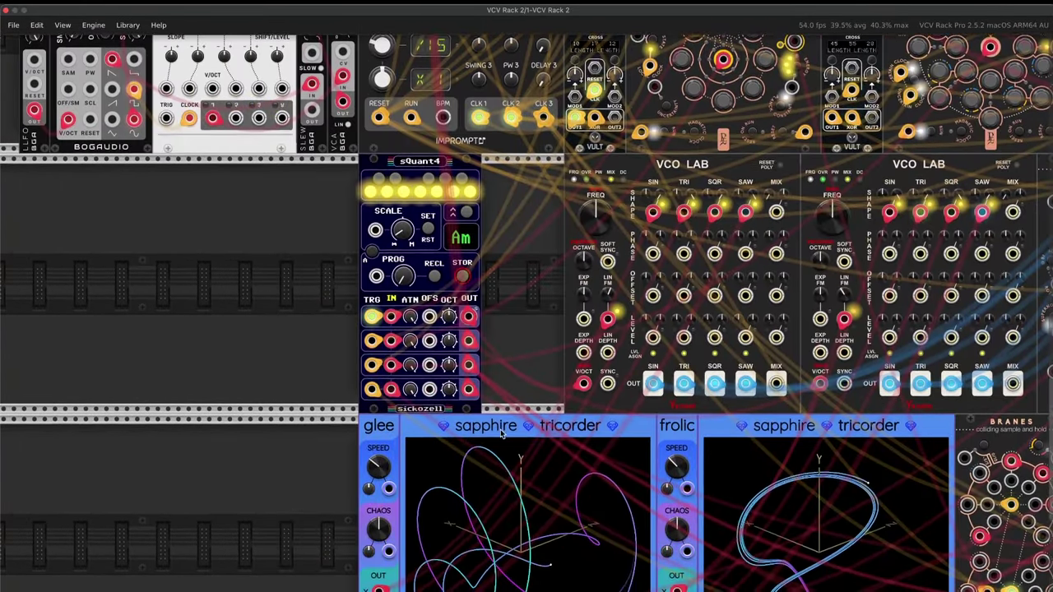
{"action": "scroll", "coordinate": [520, 407], "scroll_direction": "right", "scroll_amount": 9}
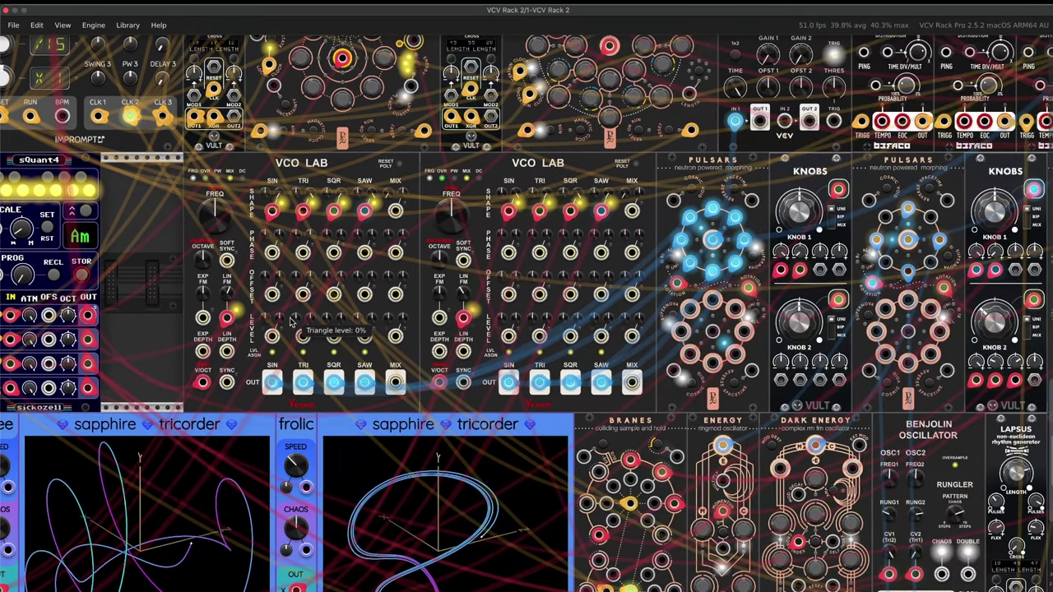
{"action": "scroll", "coordinate": [292, 321], "scroll_direction": "left", "scroll_amount": 1}
{"action": "scroll", "coordinate": [849, 304], "scroll_direction": "right", "scroll_amount": 15}
{"action": "scroll", "coordinate": [849, 304], "scroll_direction": "down", "scroll_amount": 10}
{"action": "scroll", "coordinate": [885, 299], "scroll_direction": "up", "scroll_amount": 2}
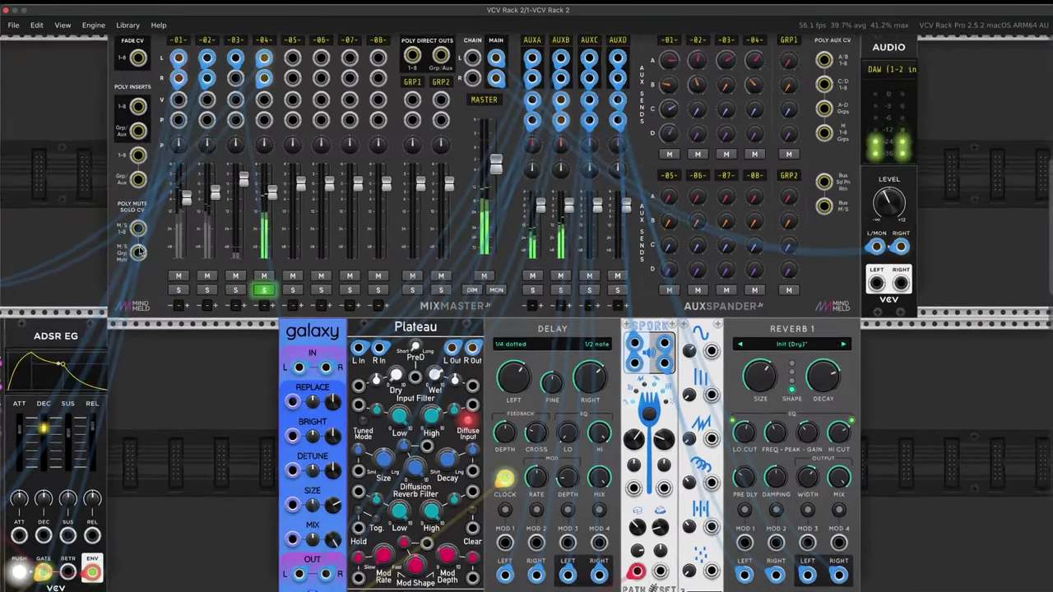
{"action": "scroll", "coordinate": [137, 253], "scroll_direction": "up", "scroll_amount": 1}
{"action": "scroll", "coordinate": [337, 449], "scroll_direction": "left", "scroll_amount": 1}
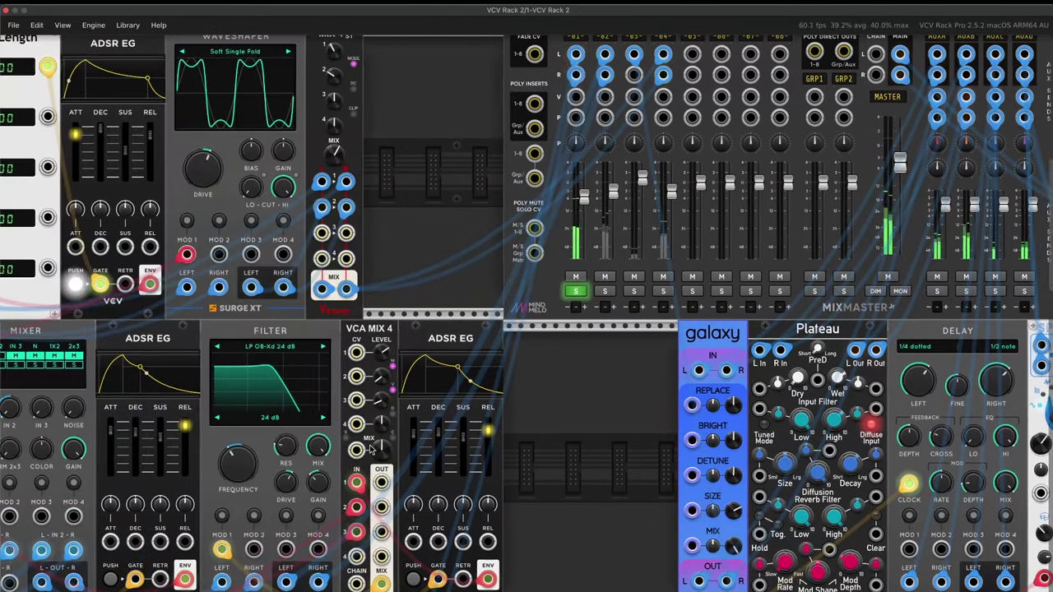
Lift the red cable off the sQuant4 output to trace its route.
{"action": "scroll", "coordinate": [372, 449], "scroll_direction": "down", "scroll_amount": 15}
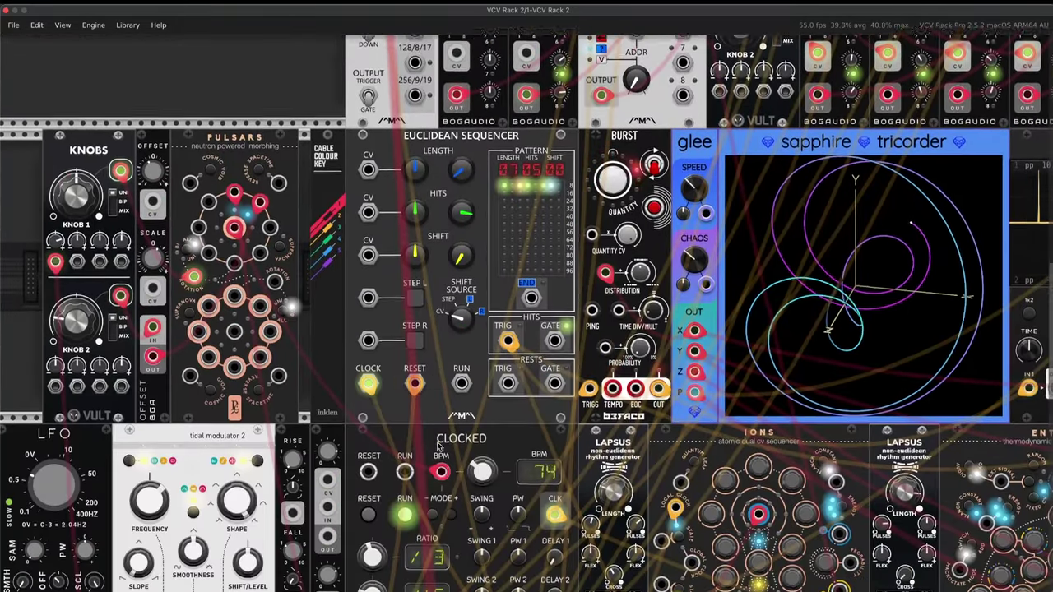
{"action": "scroll", "coordinate": [438, 446], "scroll_direction": "down", "scroll_amount": 10}
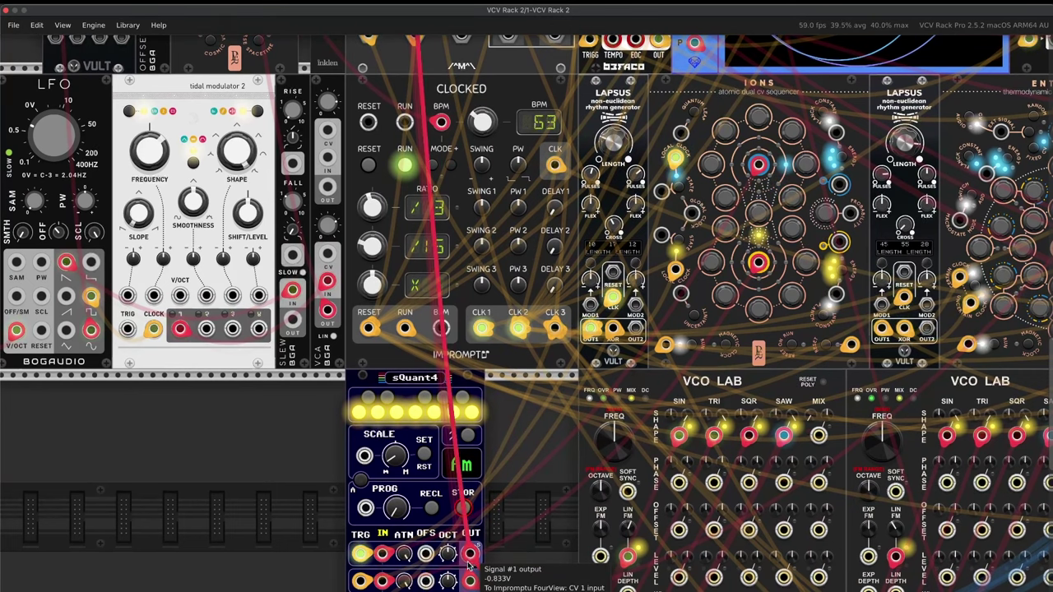
{"action": "left_click_drag", "start_coordinate": [470, 564], "coordinate": [469, 591]}
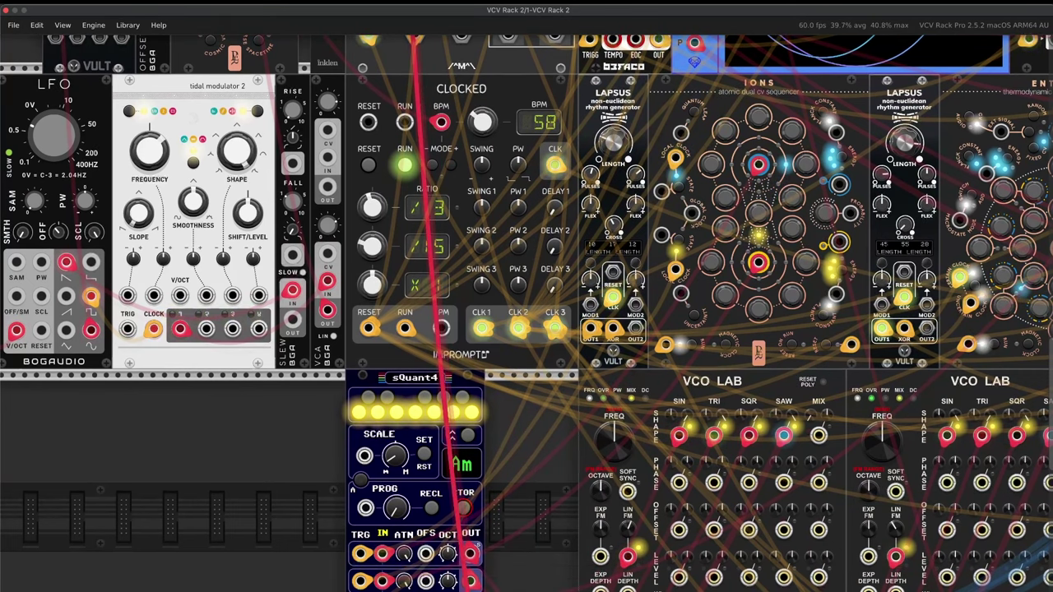
Pan along the Four-View, Clocker2, ARP and Clock Div modules, then back toward the FM-OP row.
{"action": "scroll", "coordinate": [427, 455], "scroll_direction": "up", "scroll_amount": 10}
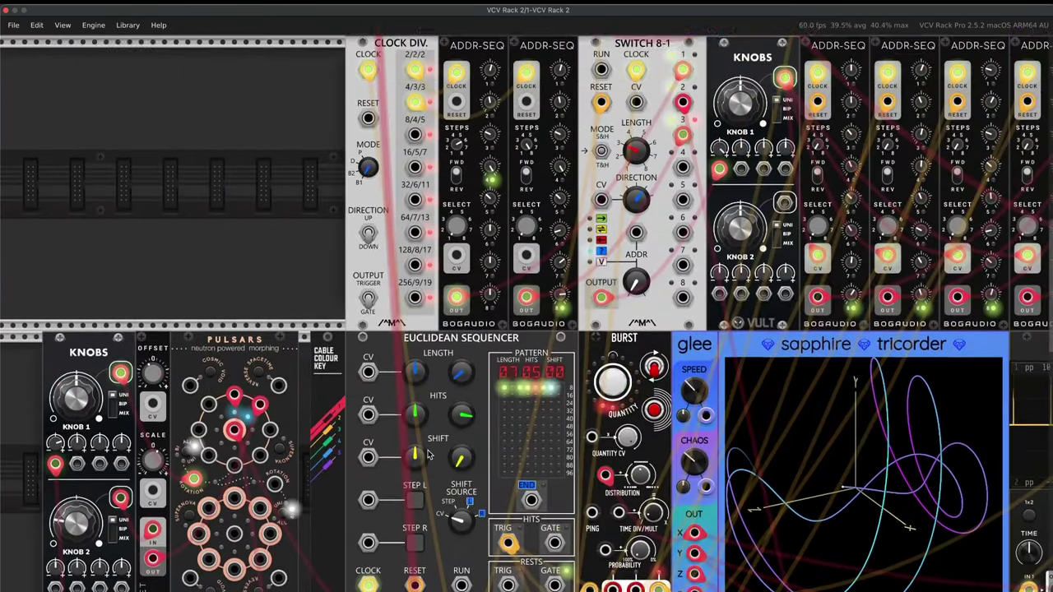
{"action": "scroll", "coordinate": [427, 455], "scroll_direction": "down", "scroll_amount": 9}
{"action": "scroll", "coordinate": [380, 343], "scroll_direction": "up", "scroll_amount": 12}
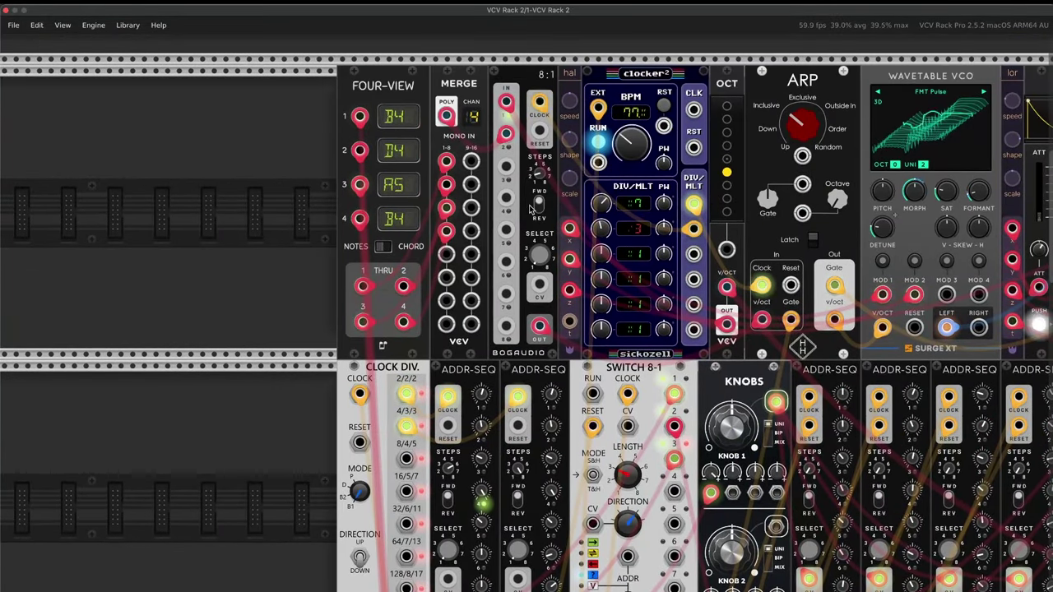
{"action": "scroll", "coordinate": [531, 208], "scroll_direction": "right", "scroll_amount": 3}
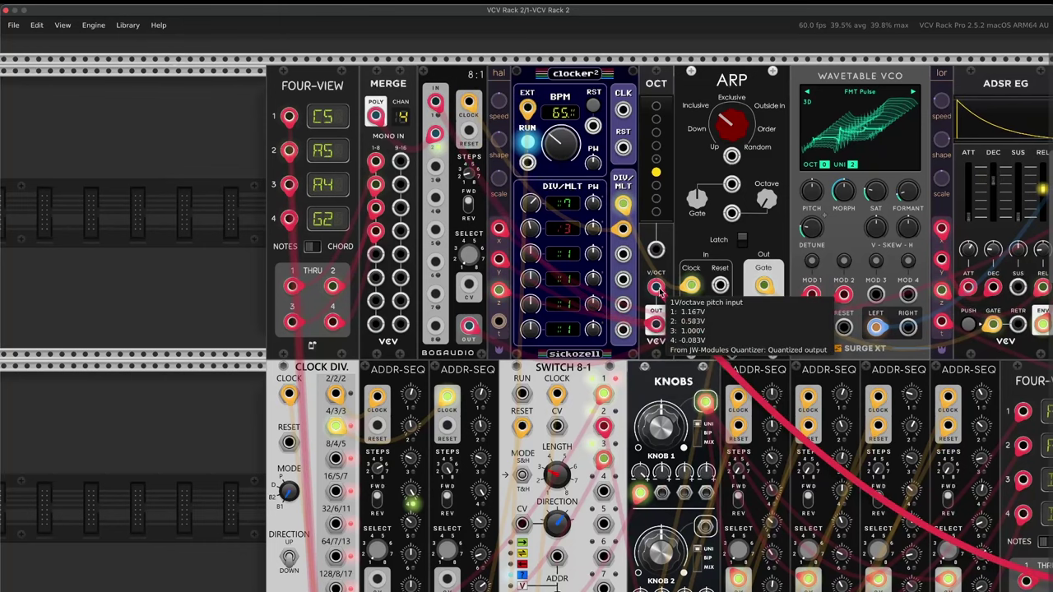
{"action": "scroll", "coordinate": [658, 292], "scroll_direction": "right", "scroll_amount": 10}
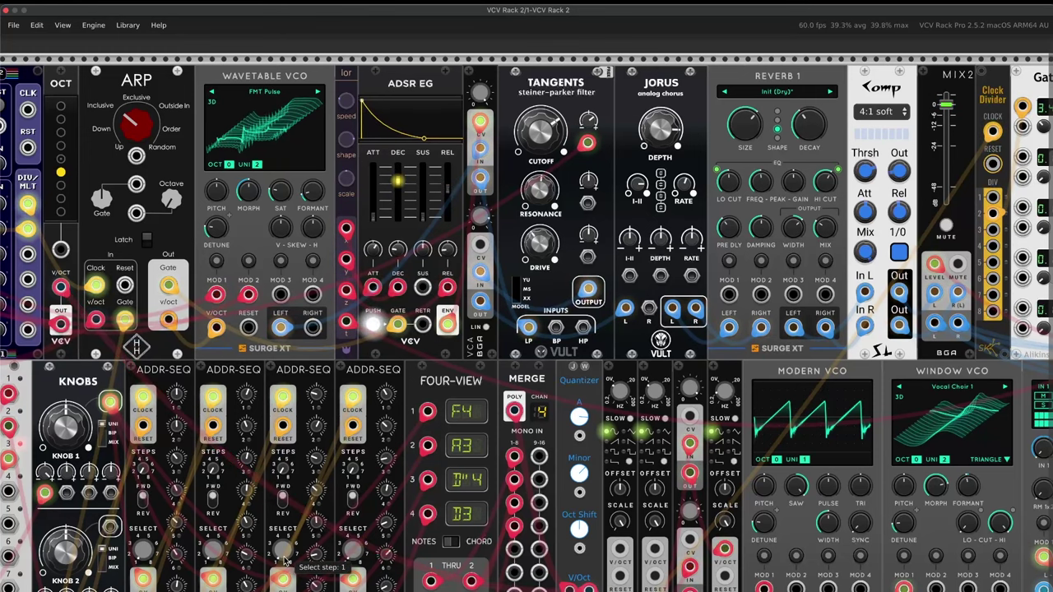
{"action": "scroll", "coordinate": [286, 562], "scroll_direction": "left", "scroll_amount": 10}
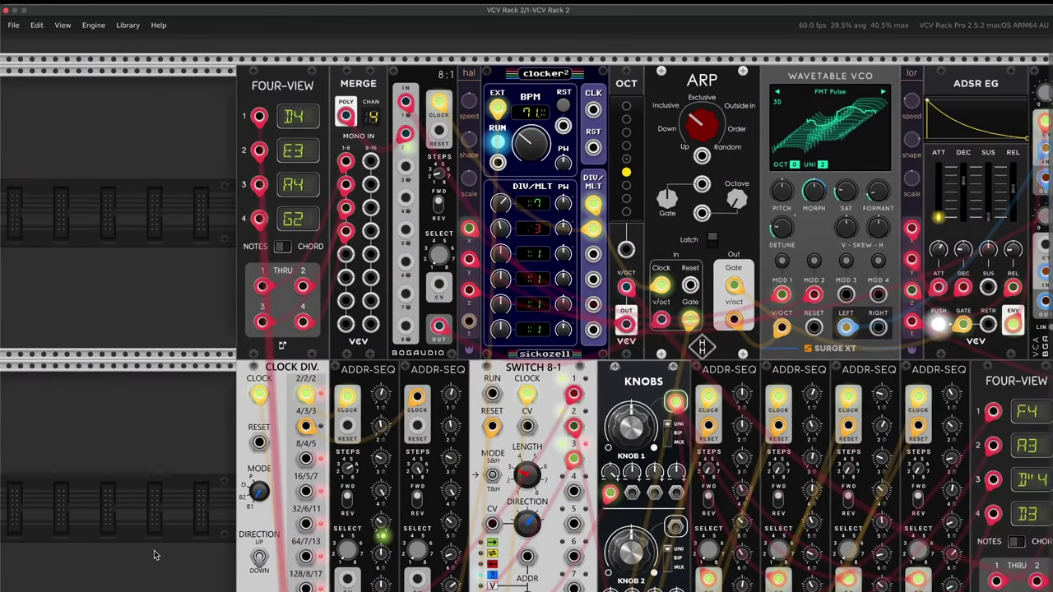
Lift the red cable from the Bogaudio 8:1 input to show its route to ARP.
{"action": "scroll", "coordinate": [167, 537], "scroll_direction": "right", "scroll_amount": 15}
{"action": "scroll", "coordinate": [329, 510], "scroll_direction": "down", "scroll_amount": 15}
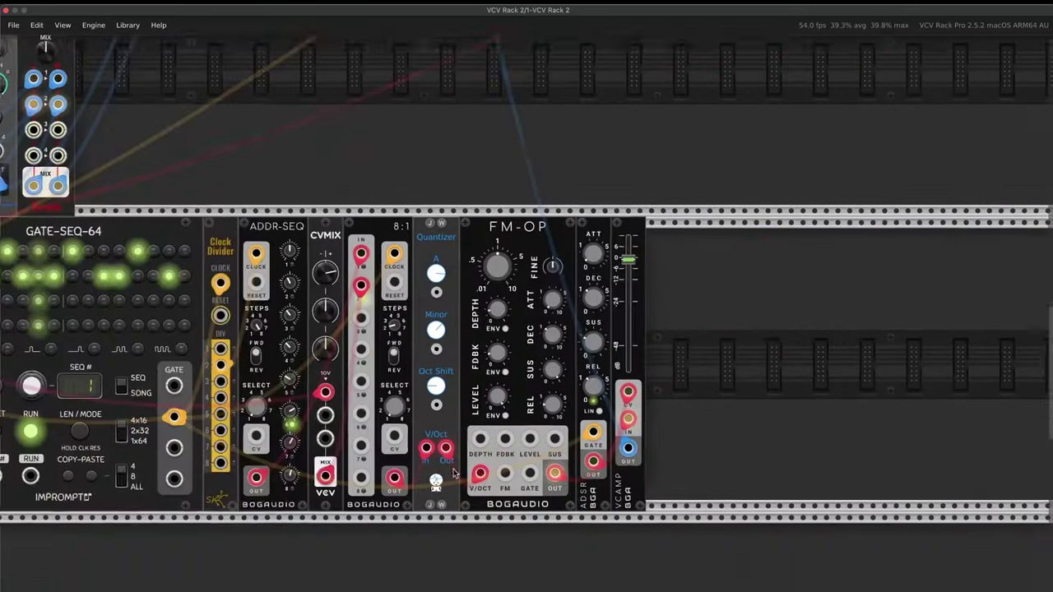
{"action": "scroll", "coordinate": [453, 479], "scroll_direction": "up", "scroll_amount": 5}
{"action": "scroll", "coordinate": [511, 481], "scroll_direction": "up", "scroll_amount": 10}
{"action": "scroll", "coordinate": [511, 482], "scroll_direction": "left", "scroll_amount": 10}
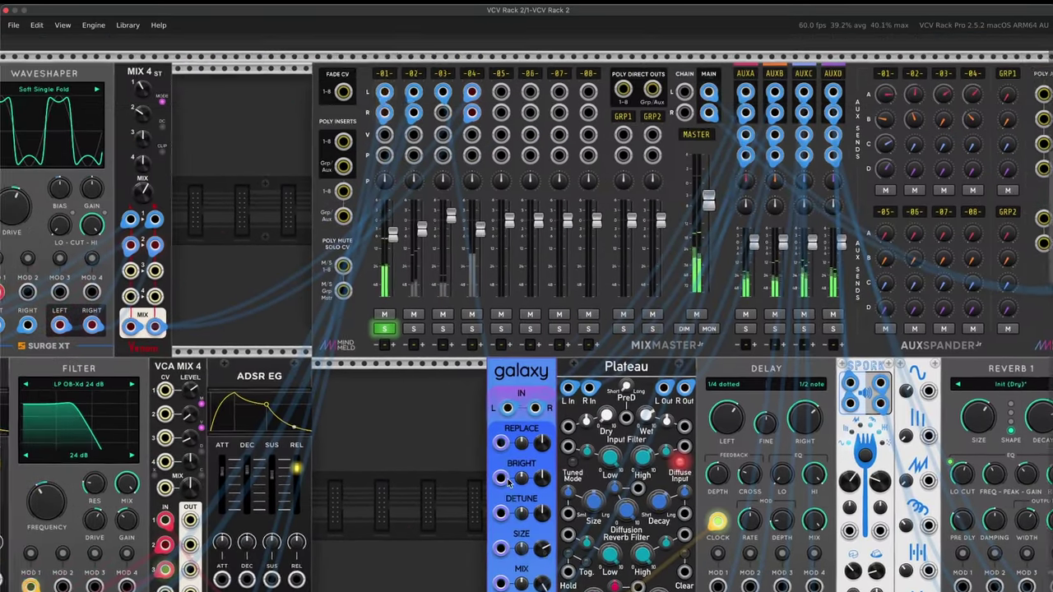
{"action": "scroll", "coordinate": [441, 387], "scroll_direction": "left", "scroll_amount": 15}
{"action": "scroll", "coordinate": [224, 372], "scroll_direction": "left", "scroll_amount": 10}
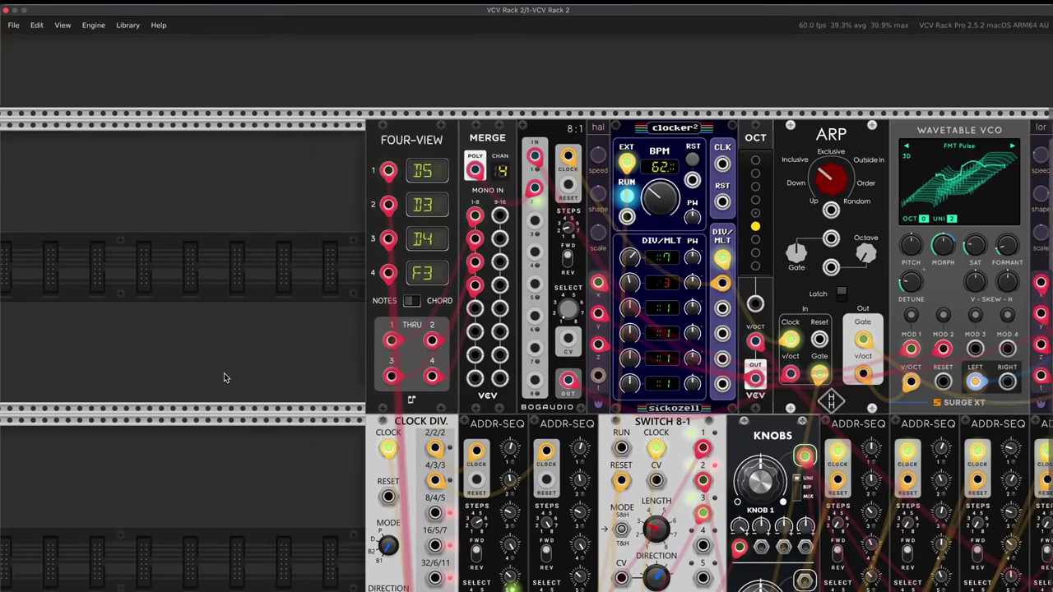
{"action": "scroll", "coordinate": [224, 373], "scroll_direction": "right", "scroll_amount": 4}
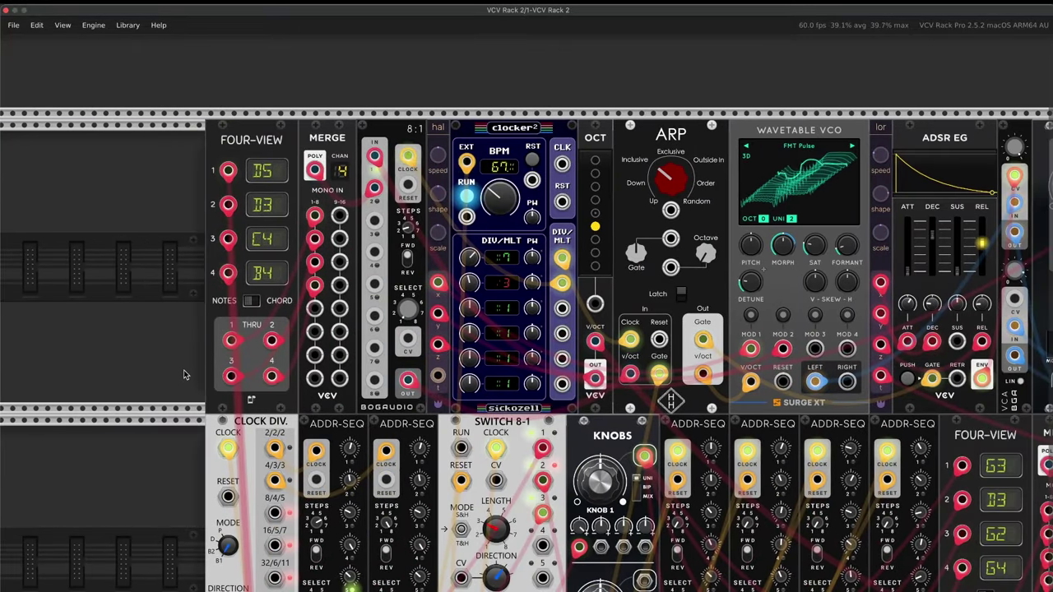
{"action": "left_click_drag", "start_coordinate": [375, 189], "coordinate": [589, 380]}
Drag a cable toward the Quantizer ports to trace the pitch route.
{"action": "scroll", "coordinate": [588, 380], "scroll_direction": "down", "scroll_amount": 2}
{"action": "scroll", "coordinate": [588, 380], "scroll_direction": "down", "scroll_amount": 2}
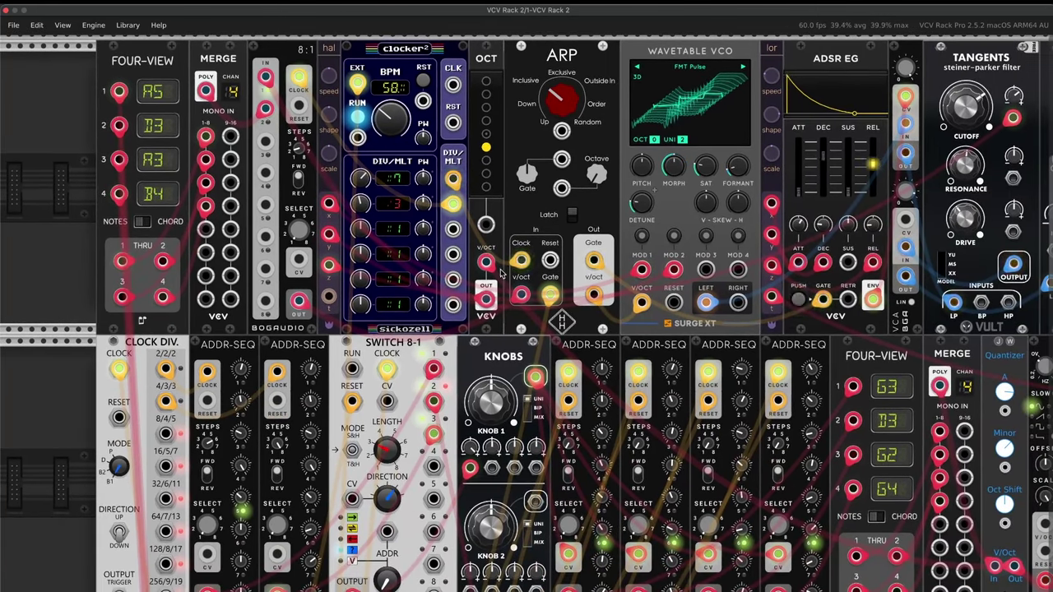
{"action": "left_click_drag", "start_coordinate": [524, 333], "coordinate": [1014, 566]}
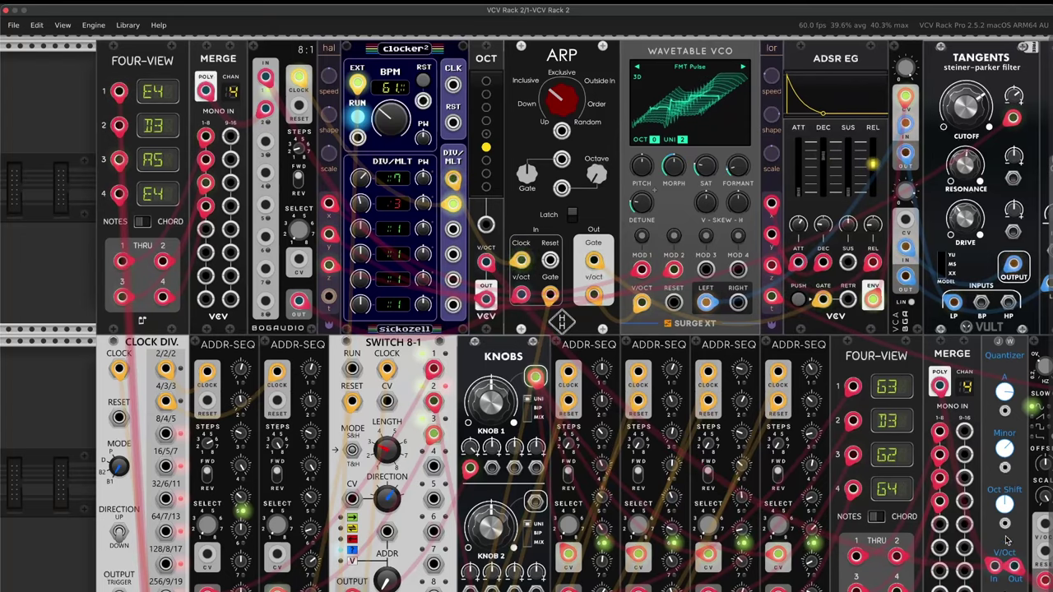
Solo MixMaster channel 04 and unsolo channel 02 so only channel 04 plays.
{"action": "scroll", "coordinate": [810, 428], "scroll_direction": "right", "scroll_amount": 10}
{"action": "scroll", "coordinate": [788, 457], "scroll_direction": "left", "scroll_amount": 10}
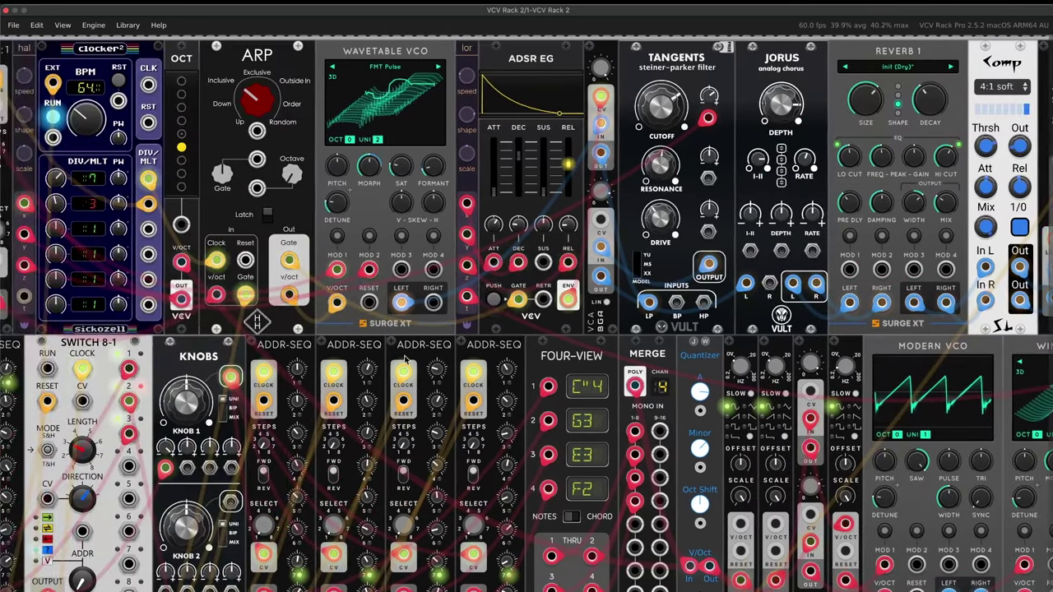
{"action": "scroll", "coordinate": [406, 357], "scroll_direction": "left", "scroll_amount": 3}
{"action": "scroll", "coordinate": [469, 376], "scroll_direction": "right", "scroll_amount": 10}
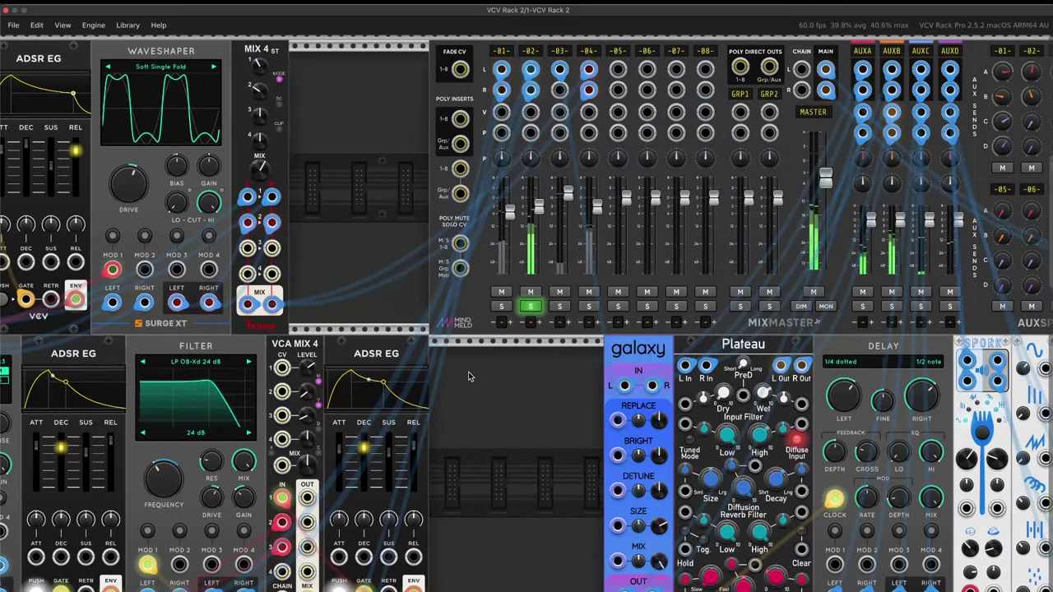
{"action": "left_click", "coordinate": [588, 306]}
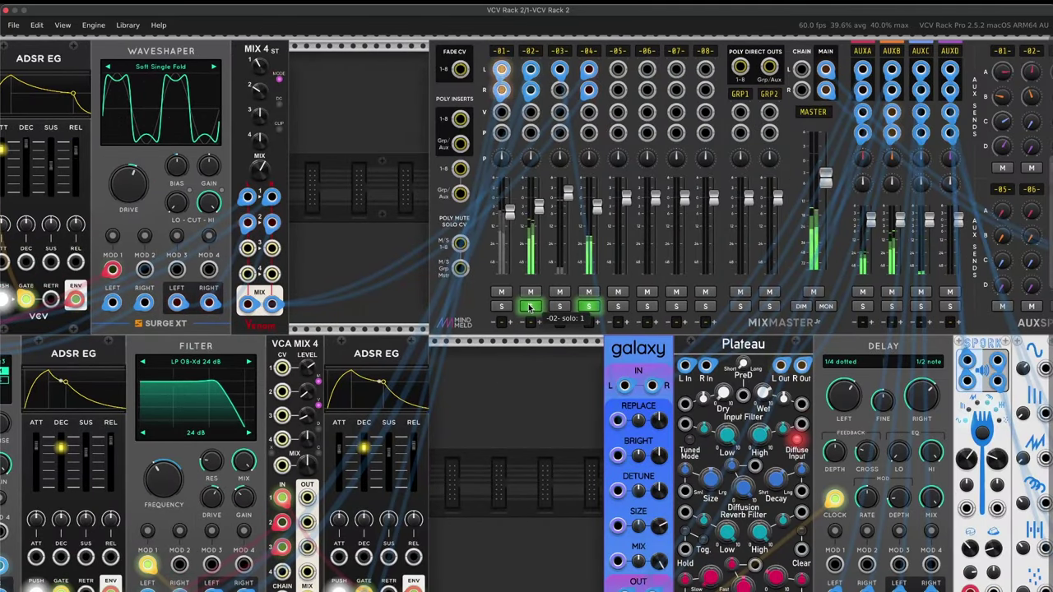
{"action": "left_click", "coordinate": [530, 307]}
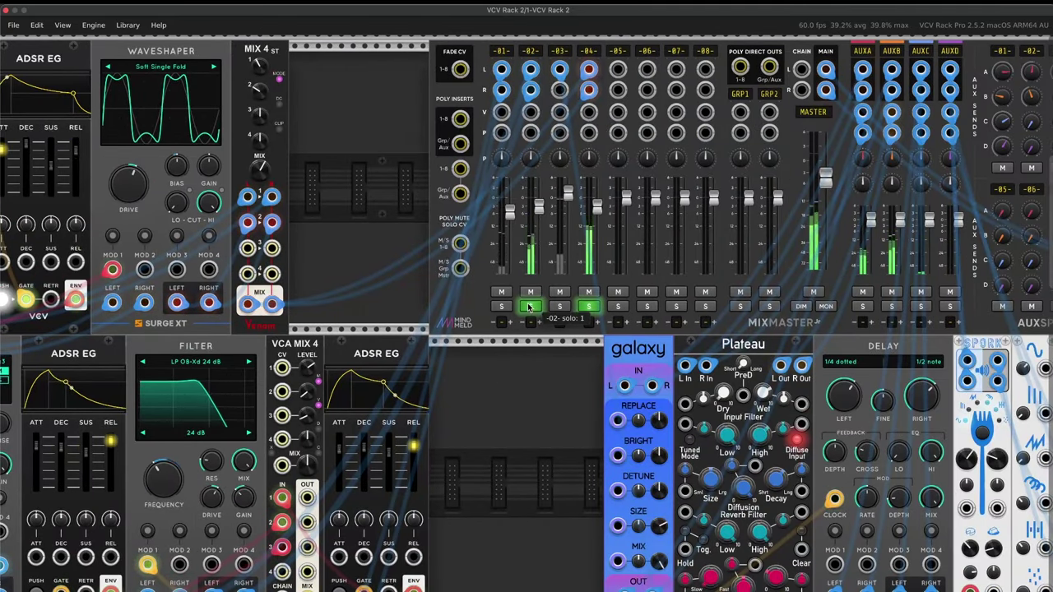
{"action": "scroll", "coordinate": [382, 363], "scroll_direction": "left", "scroll_amount": 15}
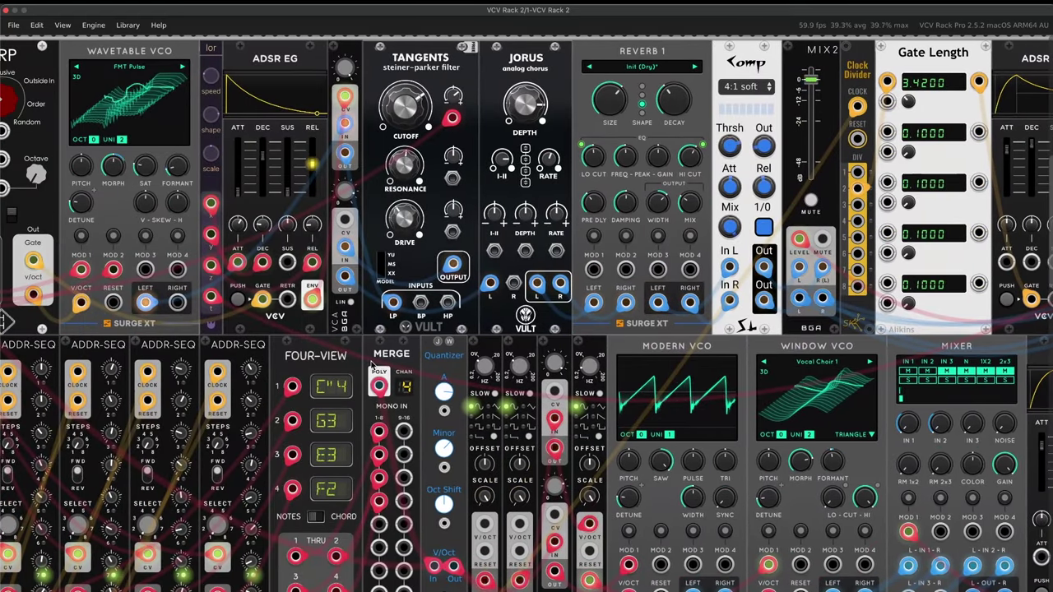
{"action": "scroll", "coordinate": [380, 360], "scroll_direction": "left", "scroll_amount": 4}
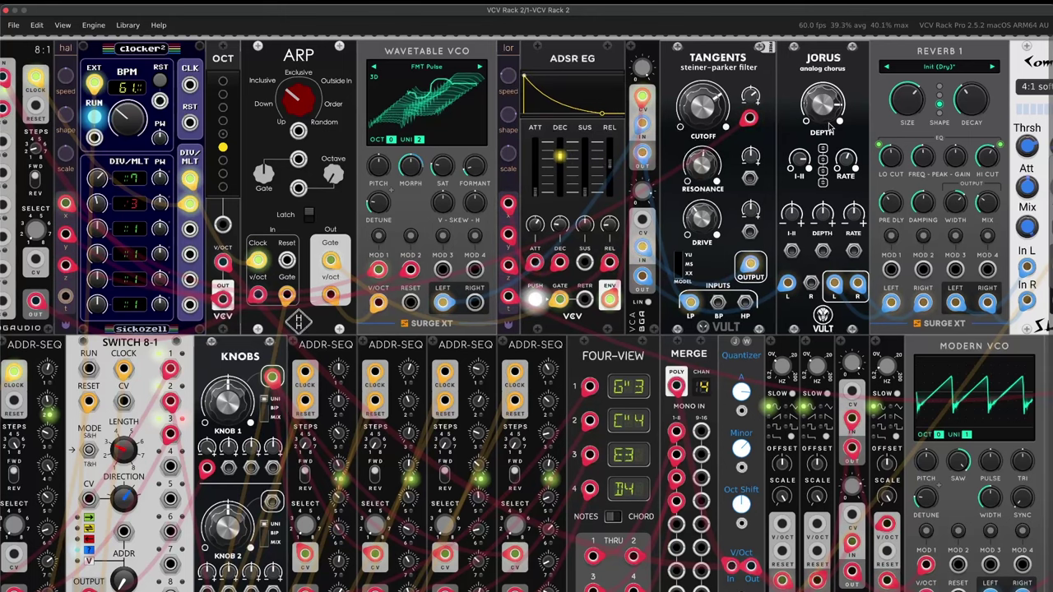
Scroll right along the rack to the Gate Length, Waveshaper and Filter modules.
{"action": "scroll", "coordinate": [987, 121], "scroll_direction": "right", "scroll_amount": 2}
{"action": "scroll", "coordinate": [988, 122], "scroll_direction": "right", "scroll_amount": 8}
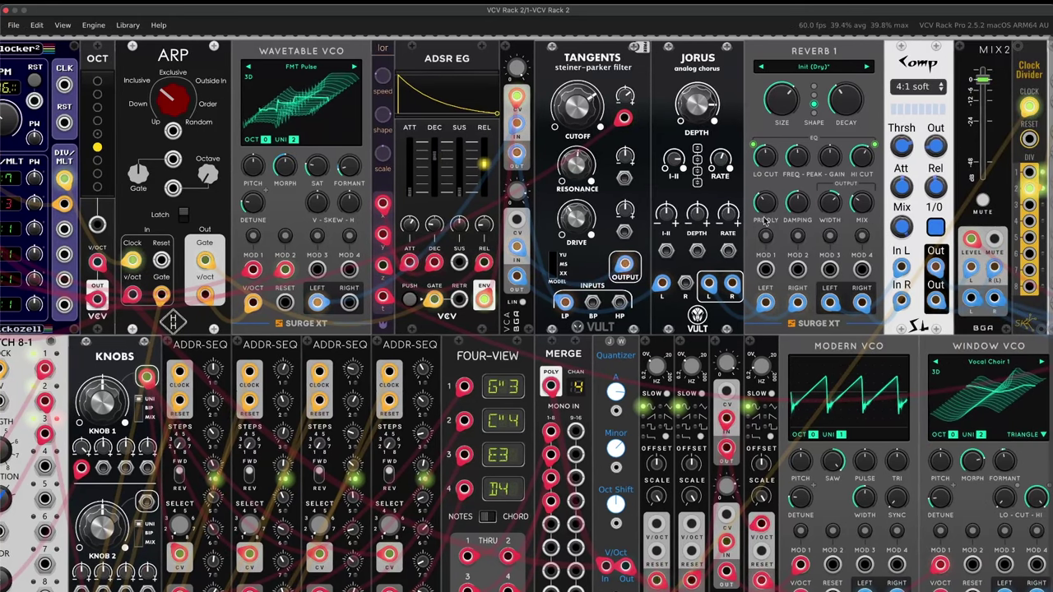
{"action": "scroll", "coordinate": [856, 164], "scroll_direction": "right", "scroll_amount": 2}
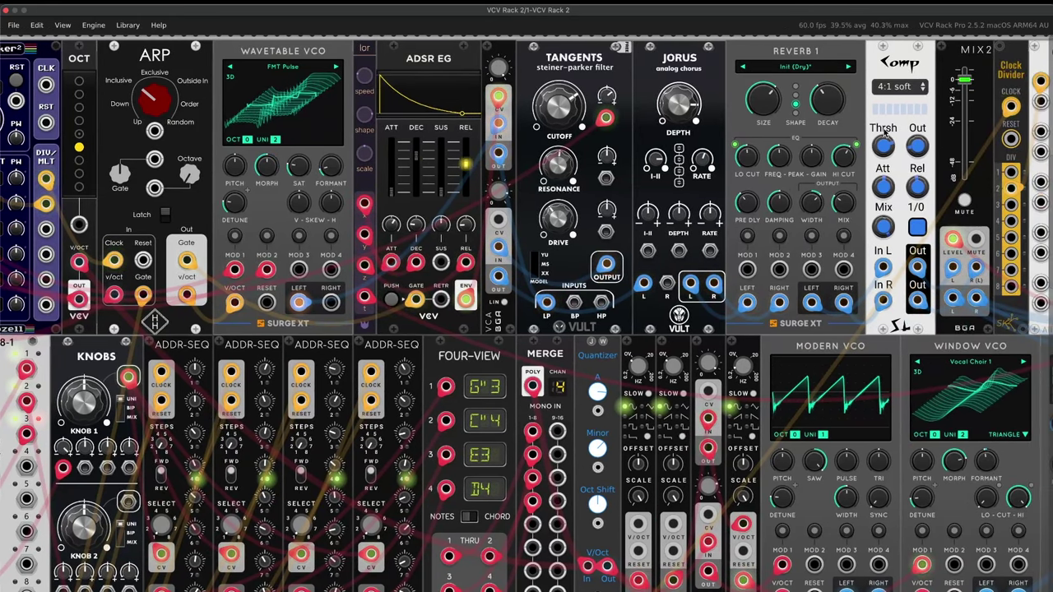
{"action": "scroll", "coordinate": [882, 380], "scroll_direction": "right", "scroll_amount": 9}
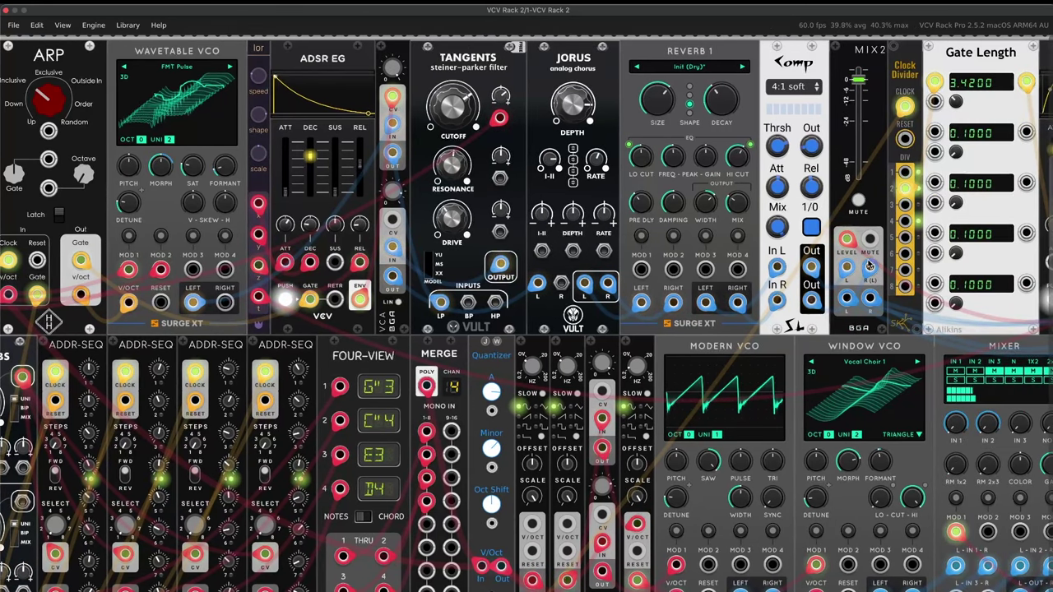
{"action": "scroll", "coordinate": [858, 274], "scroll_direction": "right", "scroll_amount": 4}
{"action": "scroll", "coordinate": [858, 274], "scroll_direction": "right", "scroll_amount": 9}
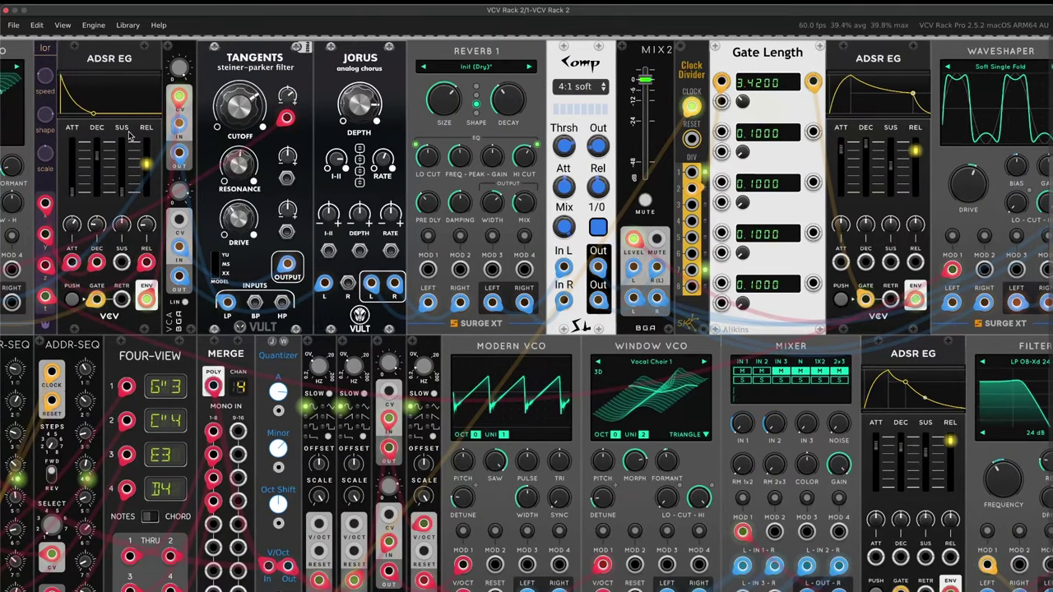
{"action": "scroll", "coordinate": [123, 138], "scroll_direction": "left", "scroll_amount": 1}
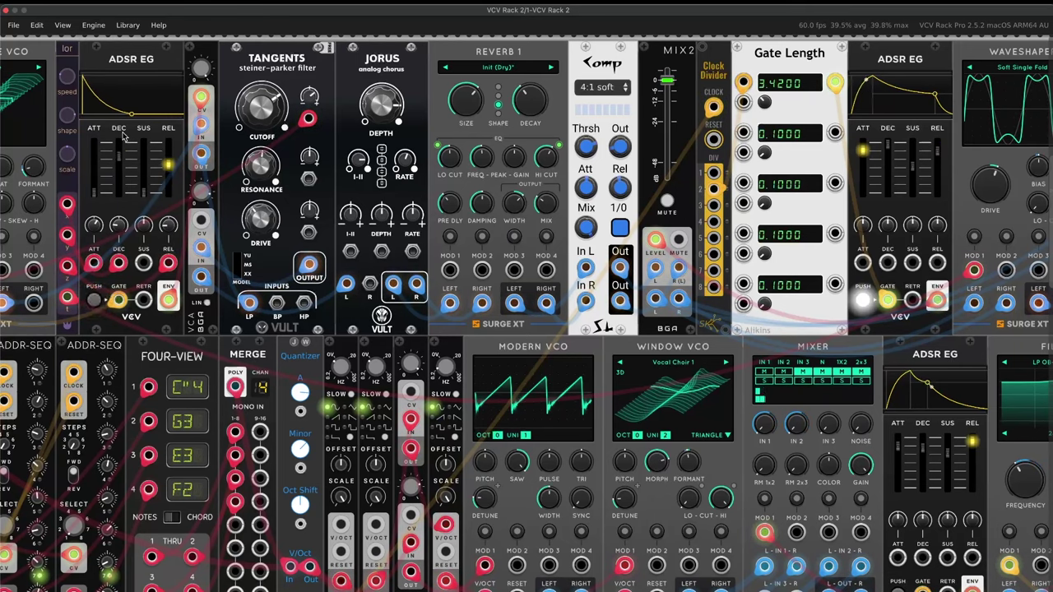
{"action": "scroll", "coordinate": [218, 132], "scroll_direction": "right", "scroll_amount": 3}
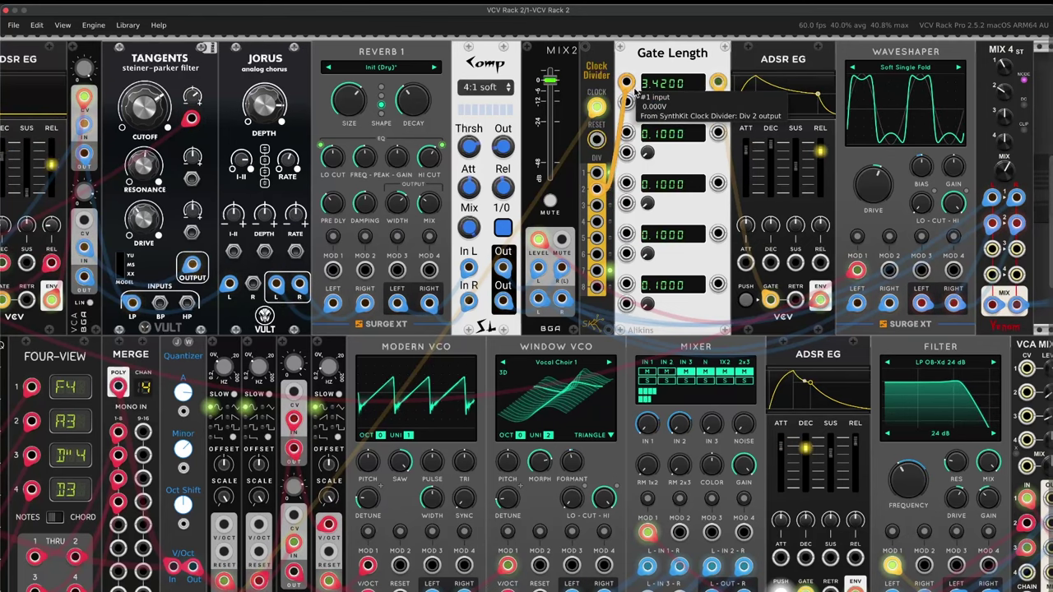
Connect Gate Length's #1 output to the ADSR EG GATE input.
{"action": "left_click_drag", "start_coordinate": [715, 86], "coordinate": [774, 302]}
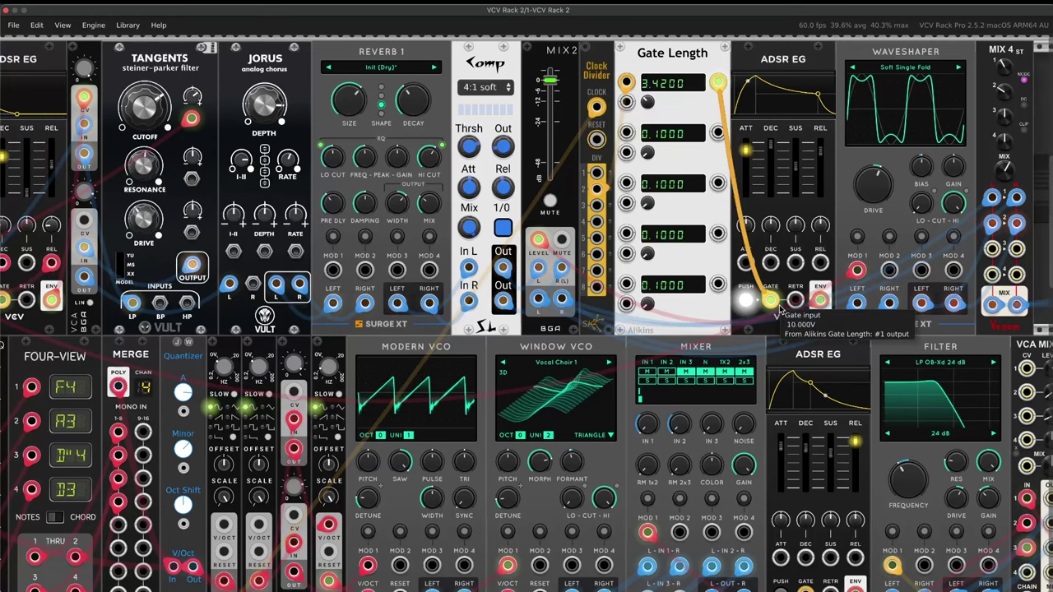
{"action": "scroll", "coordinate": [794, 247], "scroll_direction": "right", "scroll_amount": 5}
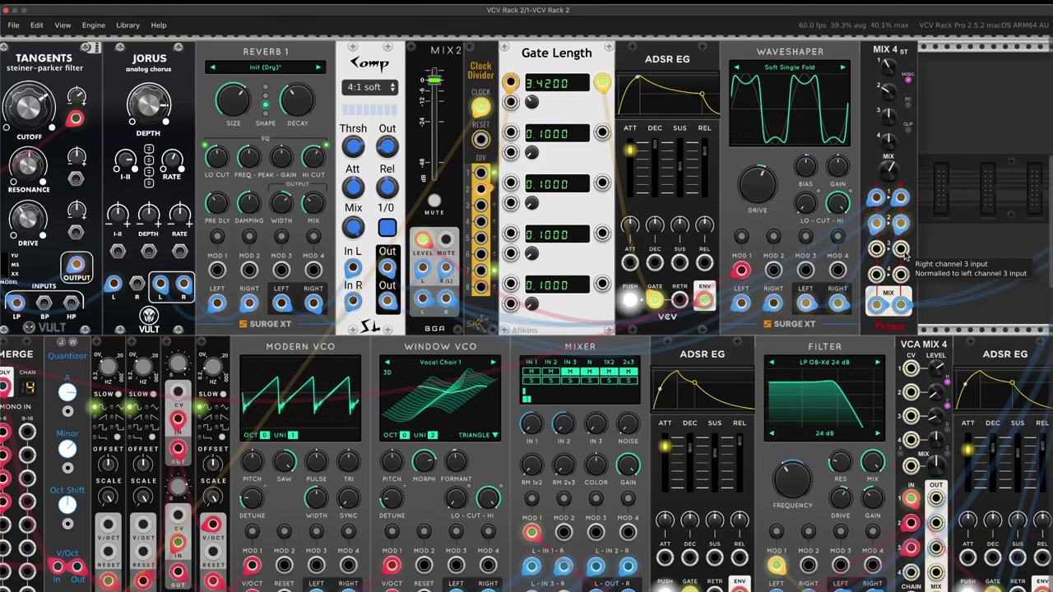
{"action": "scroll", "coordinate": [902, 250], "scroll_direction": "right", "scroll_amount": 10}
Switch off solo on MixMaster channel 04 so channels 01–04 all play into the mix.
{"action": "scroll", "coordinate": [570, 273], "scroll_direction": "right", "scroll_amount": 1}
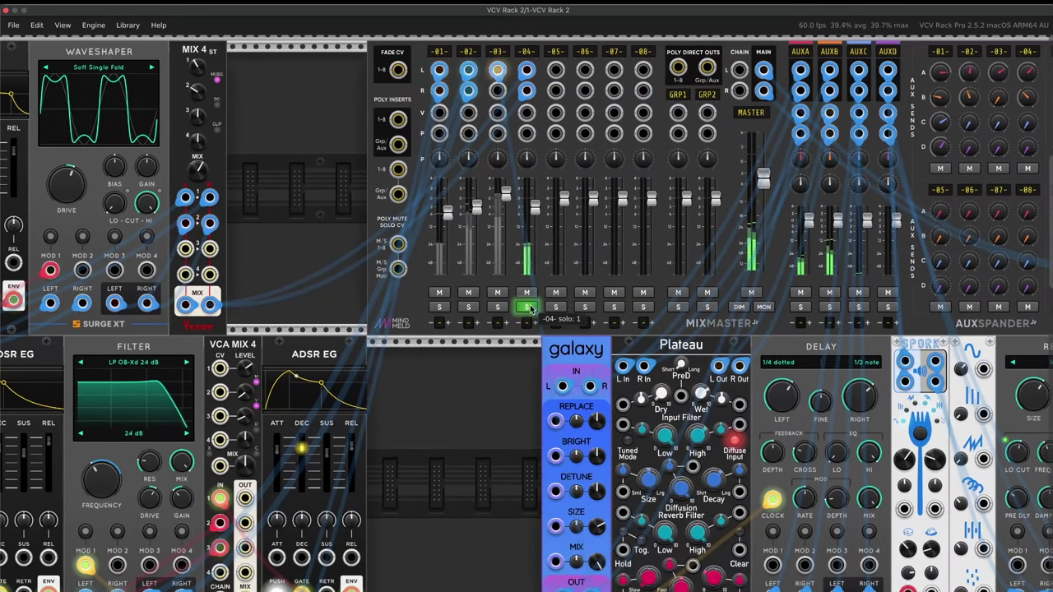
{"action": "left_click", "coordinate": [527, 308]}
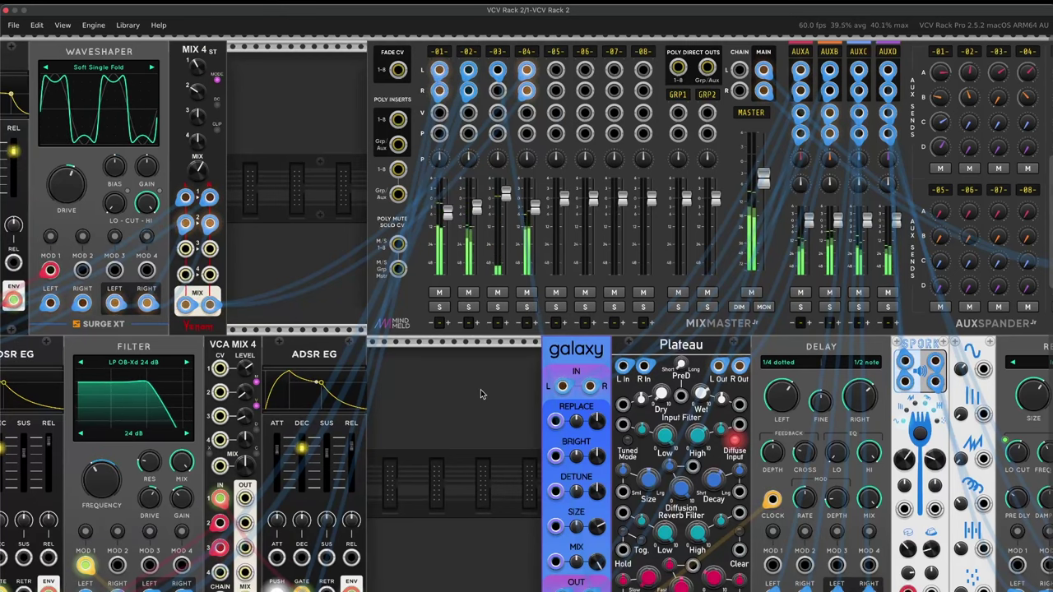
{"action": "scroll", "coordinate": [481, 389], "scroll_direction": "down", "scroll_amount": 5}
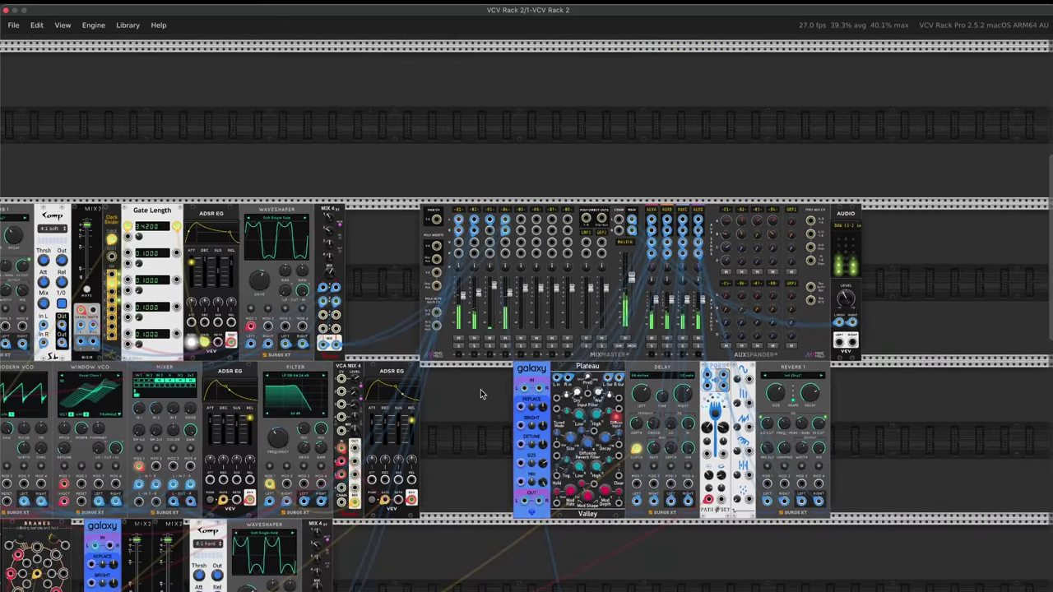
Zoom out and pan down-left to the Clock Div, ADDR-SEQ, Tricorder and Clocked rows.
{"action": "mouse_move", "coordinate": [847, 303]}
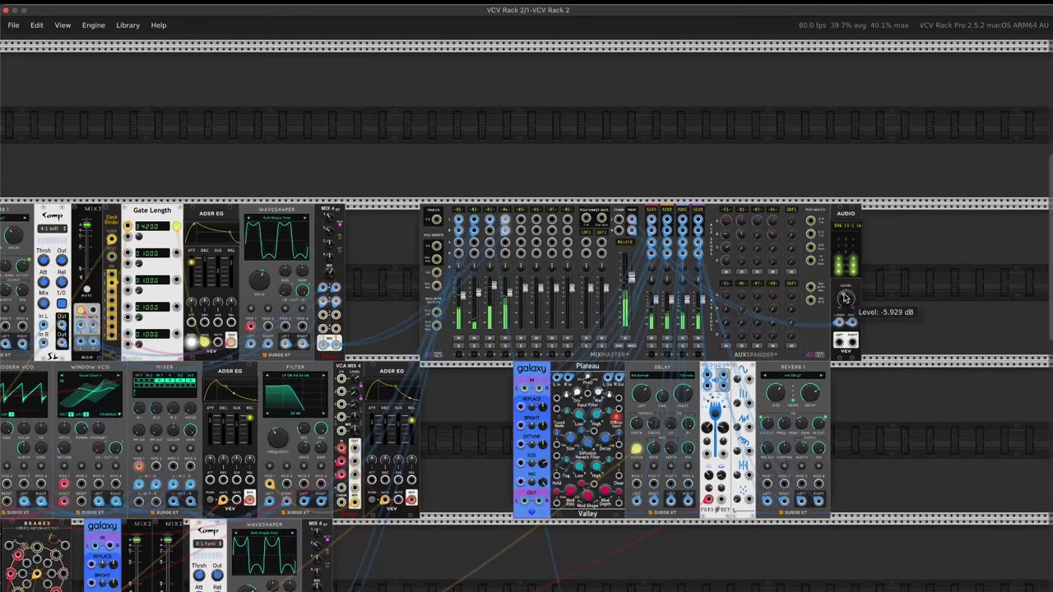
{"action": "scroll", "coordinate": [446, 459], "scroll_direction": "down", "scroll_amount": 10}
{"action": "scroll", "coordinate": [183, 474], "scroll_direction": "left", "scroll_amount": 5}
{"action": "scroll", "coordinate": [188, 455], "scroll_direction": "down", "scroll_amount": 5}
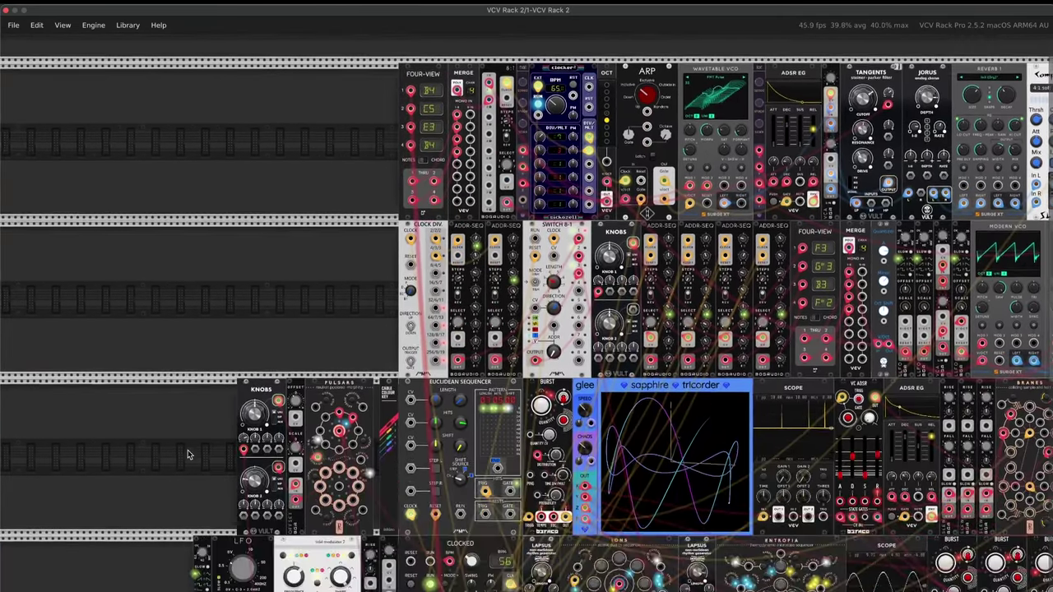
{"action": "scroll", "coordinate": [165, 489], "scroll_direction": "down", "scroll_amount": 5}
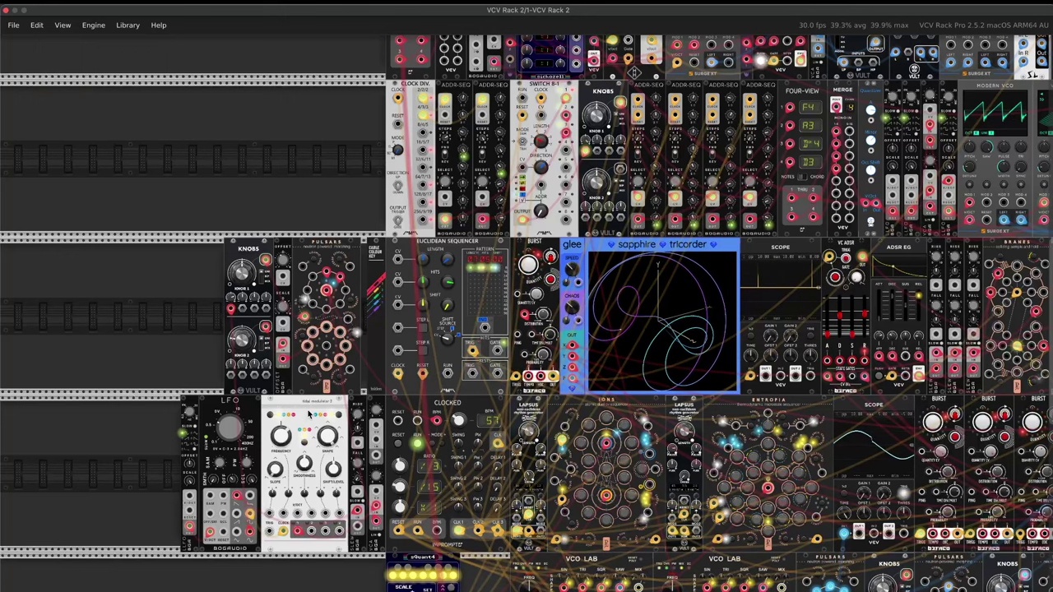
Pan and zoom out to view the upper rows together, from Four-View across to Mix 4.
{"action": "scroll", "coordinate": [421, 360], "scroll_direction": "right", "scroll_amount": 3}
{"action": "scroll", "coordinate": [421, 360], "scroll_direction": "right", "scroll_amount": 5}
{"action": "scroll", "coordinate": [421, 359], "scroll_direction": "up", "scroll_amount": 3}
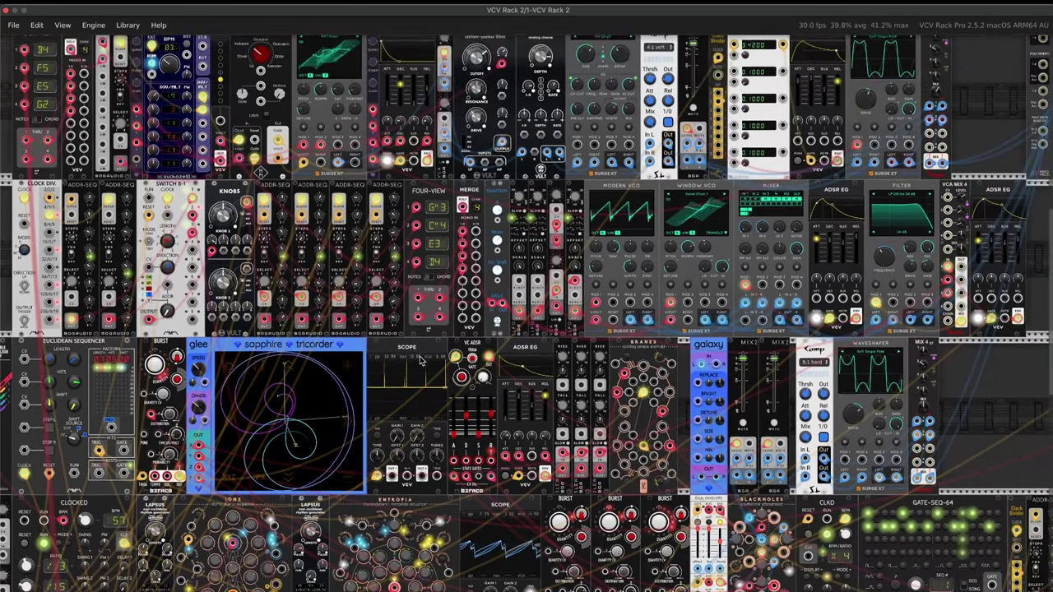
{"action": "scroll", "coordinate": [419, 360], "scroll_direction": "up", "scroll_amount": 1}
{"action": "scroll", "coordinate": [419, 359], "scroll_direction": "left", "scroll_amount": 2}
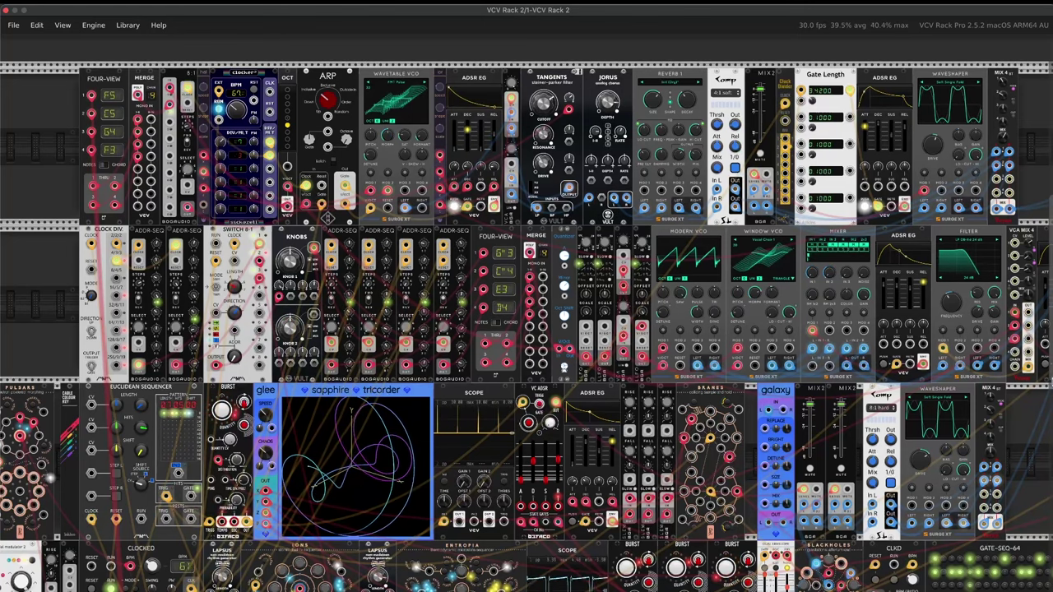
{"action": "scroll", "coordinate": [357, 295], "scroll_direction": "right", "scroll_amount": 3}
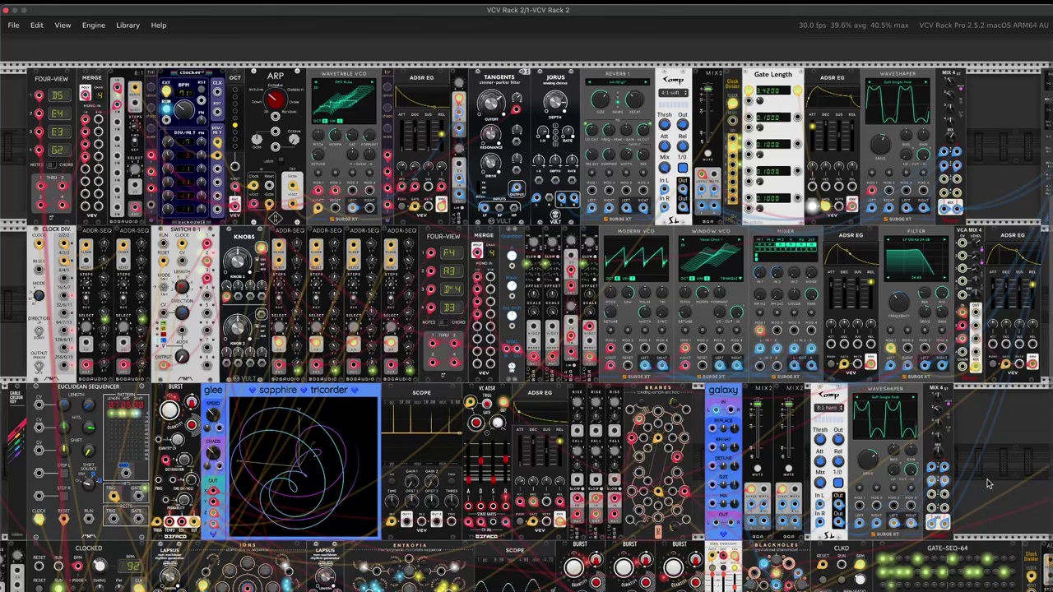
{"action": "scroll", "coordinate": [989, 483], "scroll_direction": "down", "scroll_amount": 5}
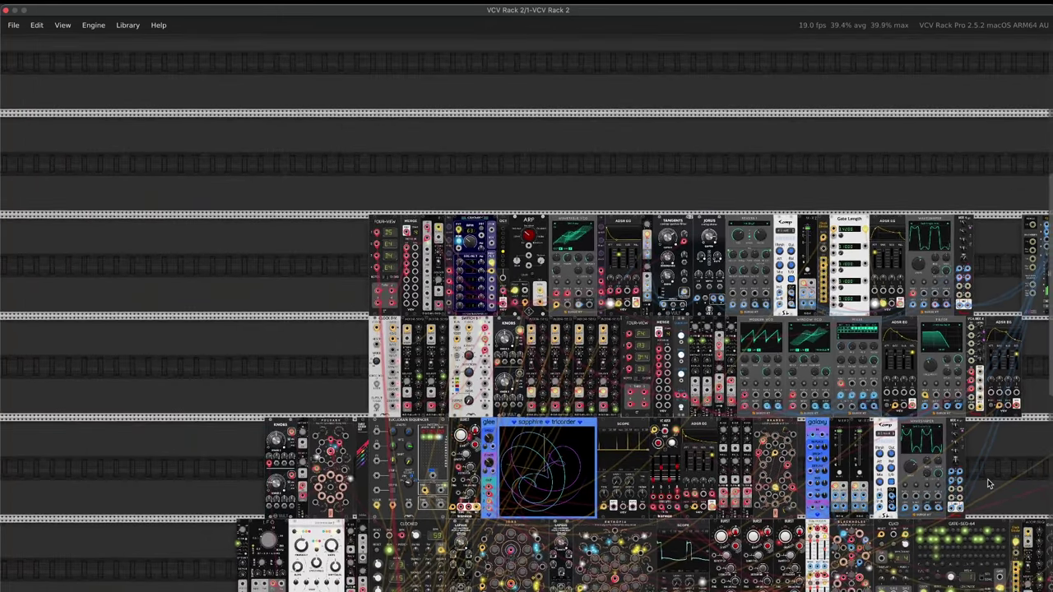
Duplicate the VCO Lab oscillator with Ctrl+D so a second copy sits beside the original.
{"action": "scroll", "coordinate": [932, 451], "scroll_direction": "down", "scroll_amount": 4}
{"action": "scroll", "coordinate": [932, 451], "scroll_direction": "right", "scroll_amount": 5}
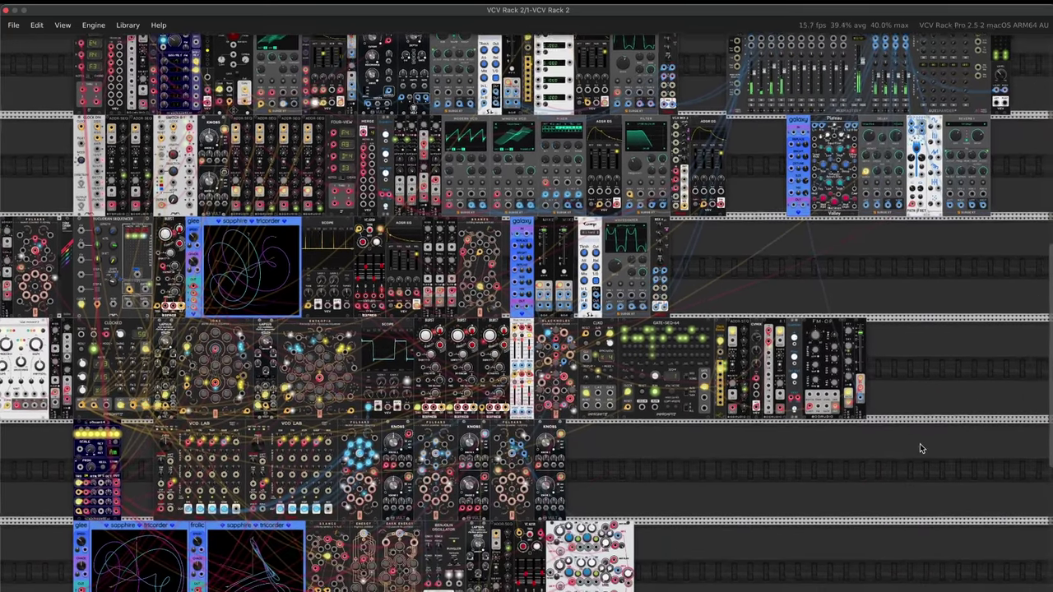
{"action": "scroll", "coordinate": [920, 449], "scroll_direction": "up", "scroll_amount": 1}
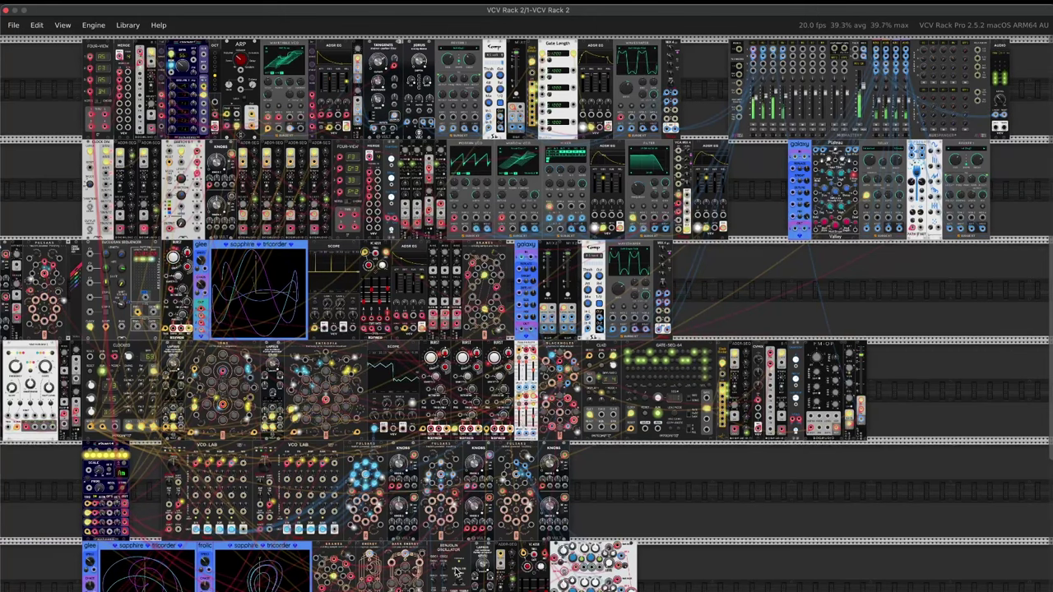
{"action": "scroll", "coordinate": [473, 573], "scroll_direction": "up", "scroll_amount": 1}
{"action": "scroll", "coordinate": [458, 573], "scroll_direction": "up", "scroll_amount": 7}
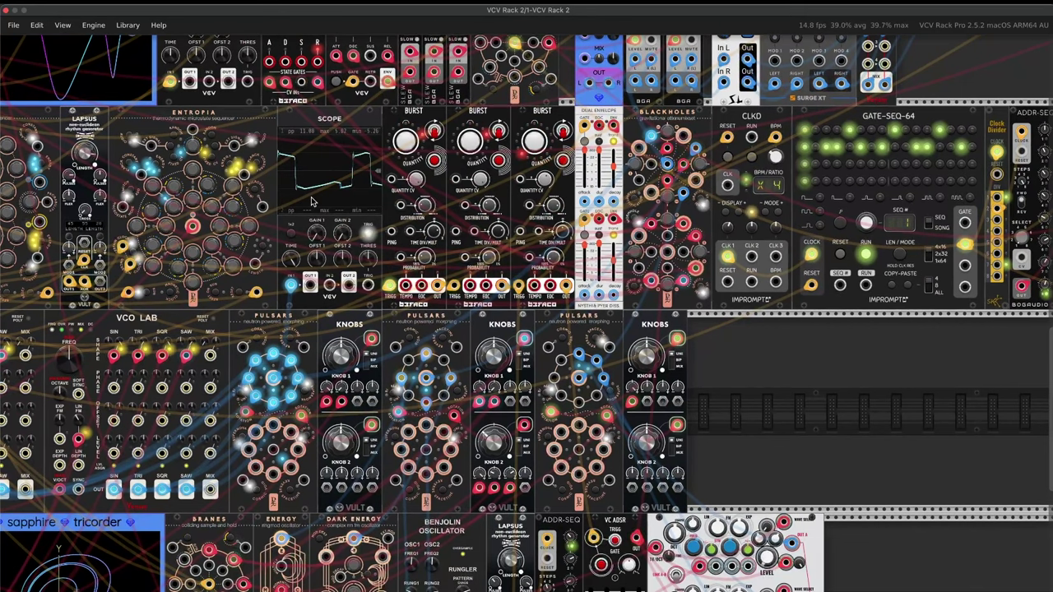
{"action": "mouse_move", "coordinate": [273, 384]}
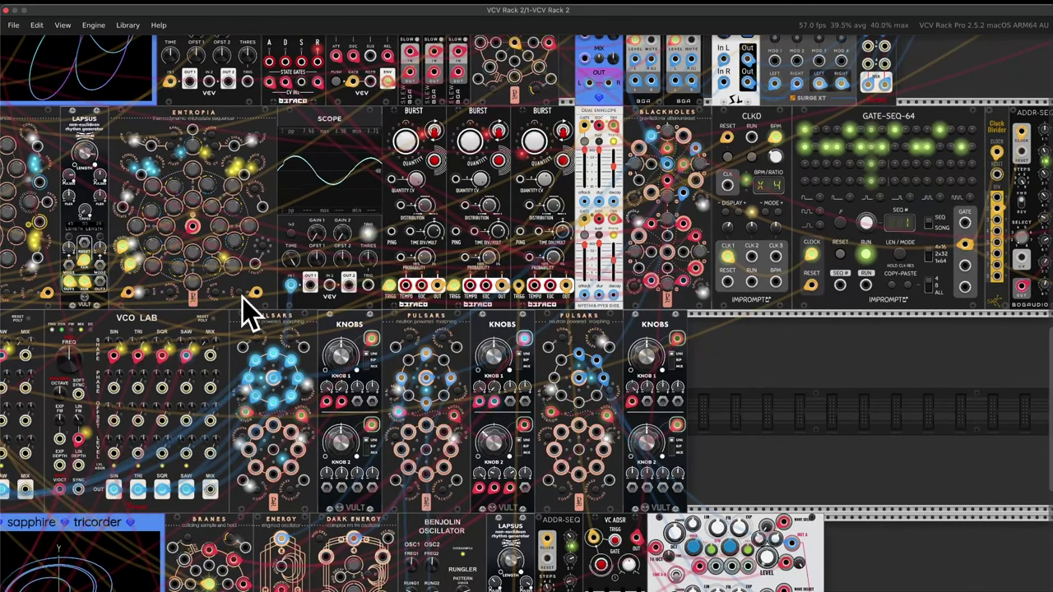
{"action": "mouse_move", "coordinate": [81, 360]}
{"action": "key", "text": "ctrl+d"}
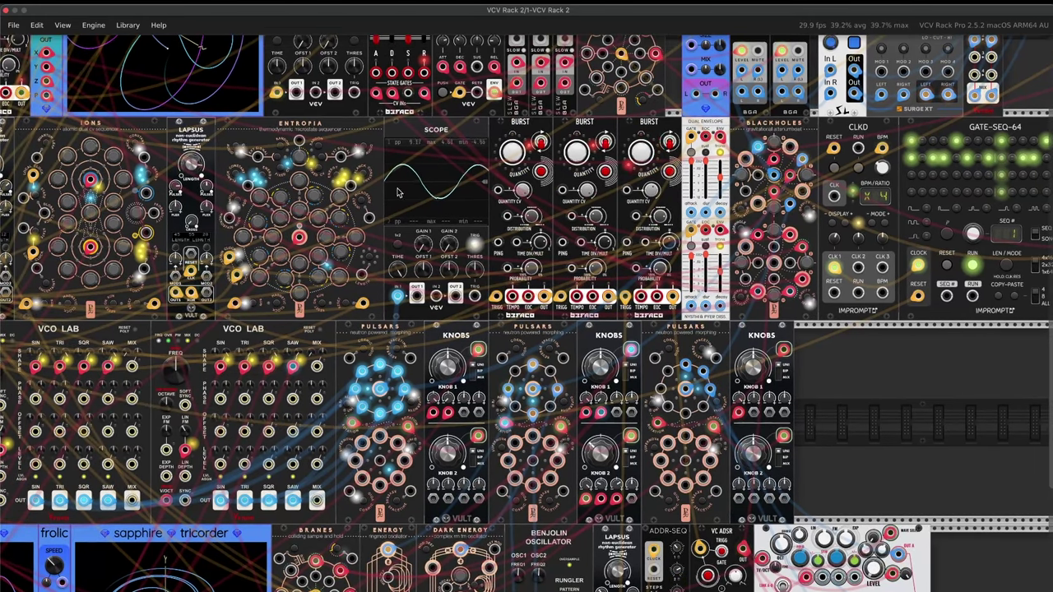
{"action": "scroll", "coordinate": [241, 398], "scroll_direction": "down", "scroll_amount": 3}
{"action": "scroll", "coordinate": [241, 397], "scroll_direction": "right", "scroll_amount": 2}
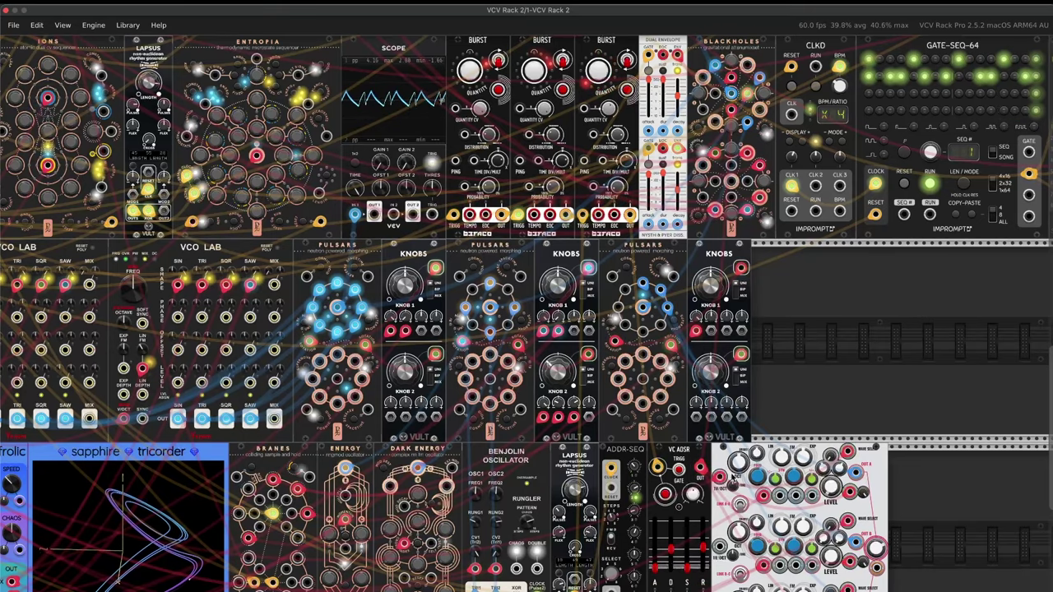
Zoom out and pan until all six module rows fit, showing both VCO Labs and Tricorders.
{"action": "scroll", "coordinate": [791, 422], "scroll_direction": "down", "scroll_amount": 5}
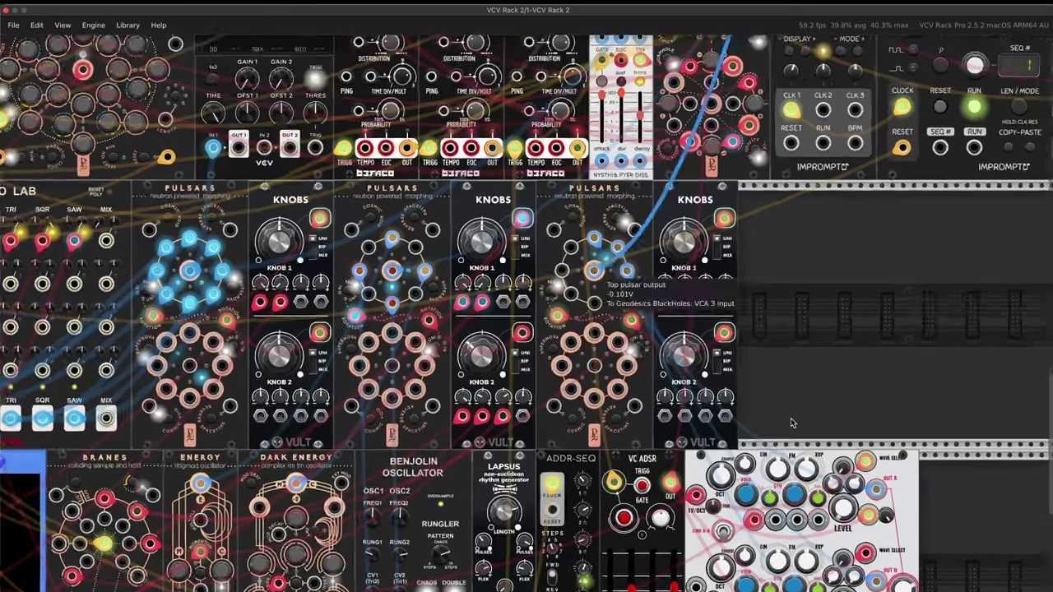
{"action": "scroll", "coordinate": [794, 421], "scroll_direction": "up", "scroll_amount": 5}
{"action": "scroll", "coordinate": [794, 421], "scroll_direction": "right", "scroll_amount": 5}
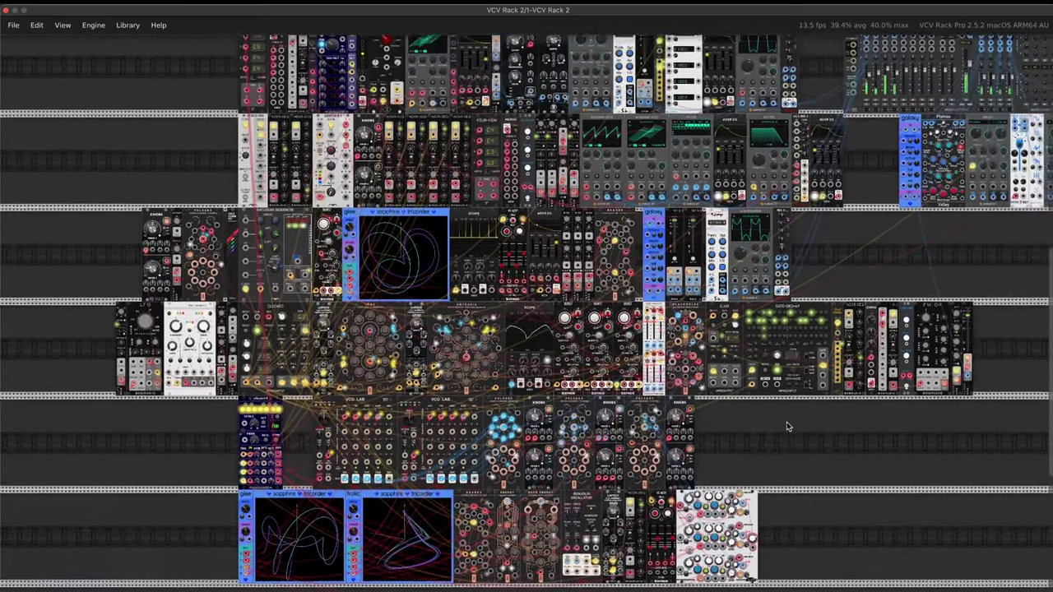
{"action": "scroll", "coordinate": [819, 395], "scroll_direction": "right", "scroll_amount": 1}
{"action": "scroll", "coordinate": [818, 394], "scroll_direction": "left", "scroll_amount": 3}
{"action": "scroll", "coordinate": [818, 394], "scroll_direction": "right", "scroll_amount": 2}
{"action": "scroll", "coordinate": [819, 394], "scroll_direction": "down", "scroll_amount": 2}
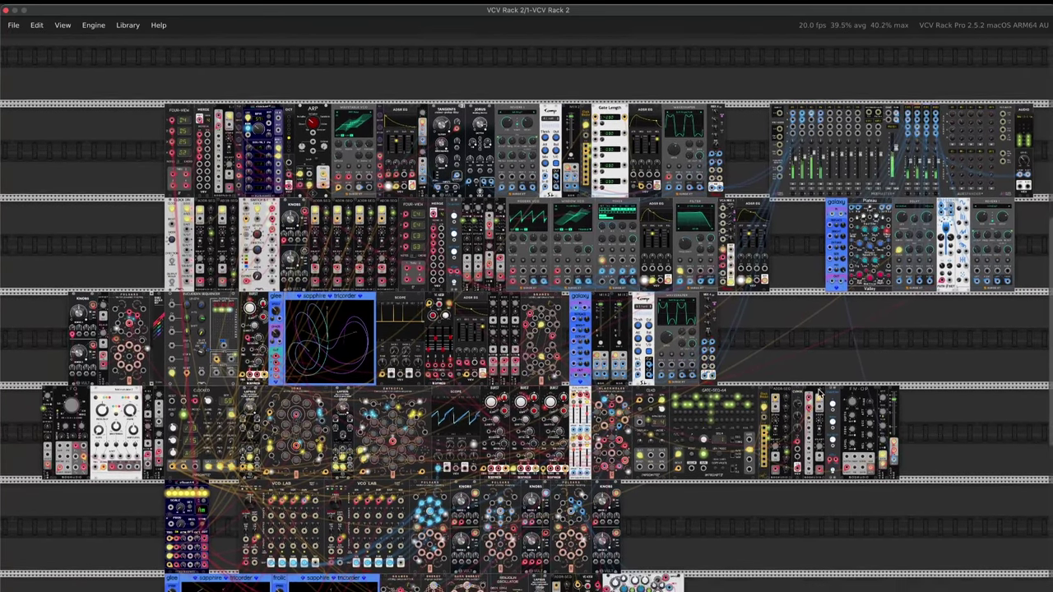
{"action": "scroll", "coordinate": [818, 394], "scroll_direction": "right", "scroll_amount": 1}
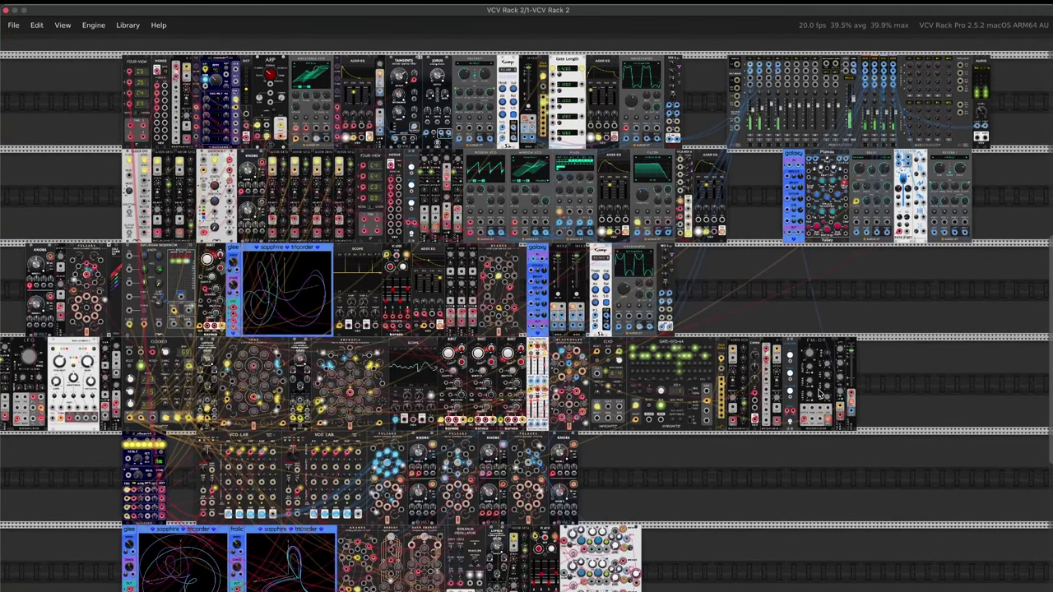